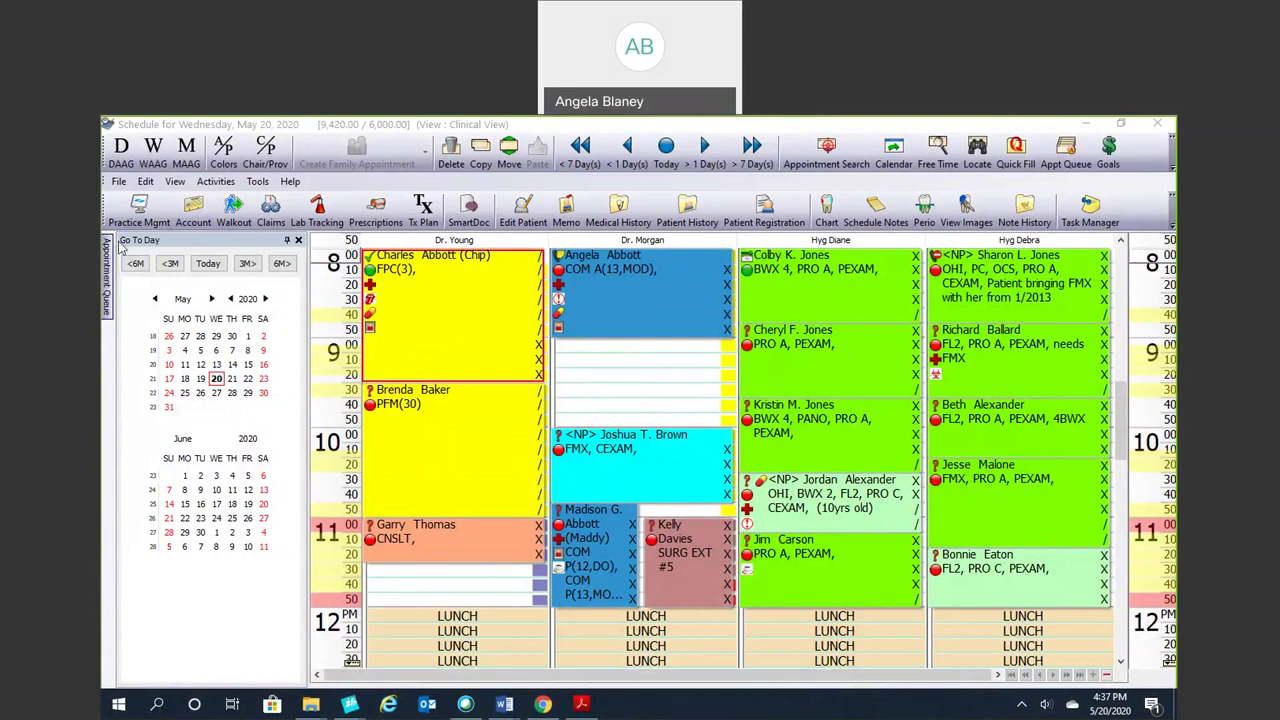
# Step: Check an appointment's detail card for premedication and HIPAA status on the May 20 schedule
pyautogui.moveTo(612, 314)
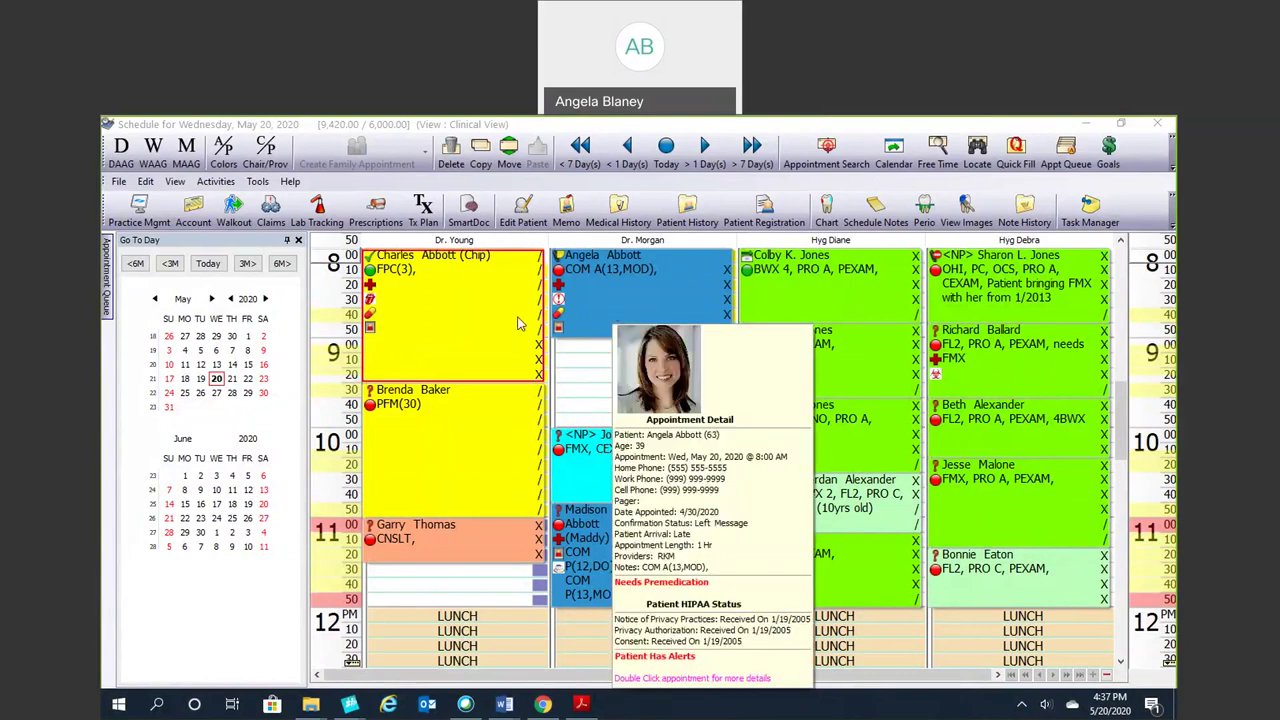
# Step: Open the patient's chart, dismiss the alerts, and expand the COM A and PEXAM code groups
pyautogui.click(827, 208)
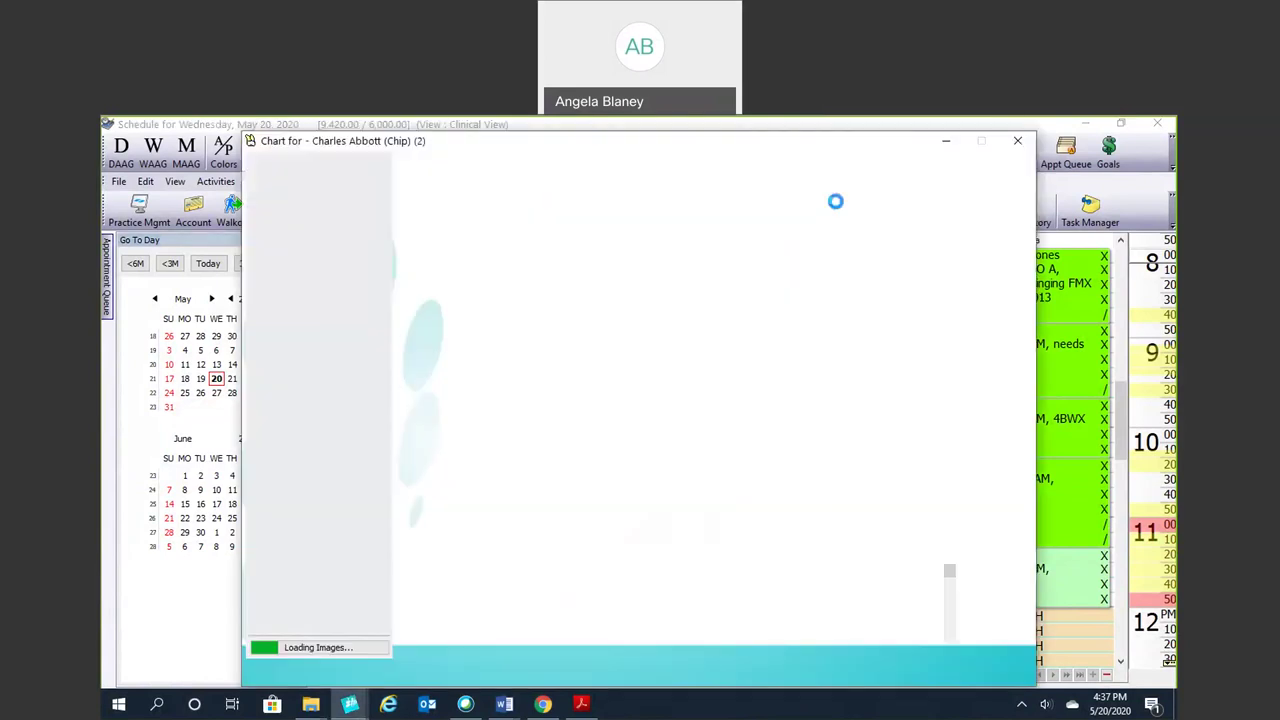
pyautogui.click(651, 486)
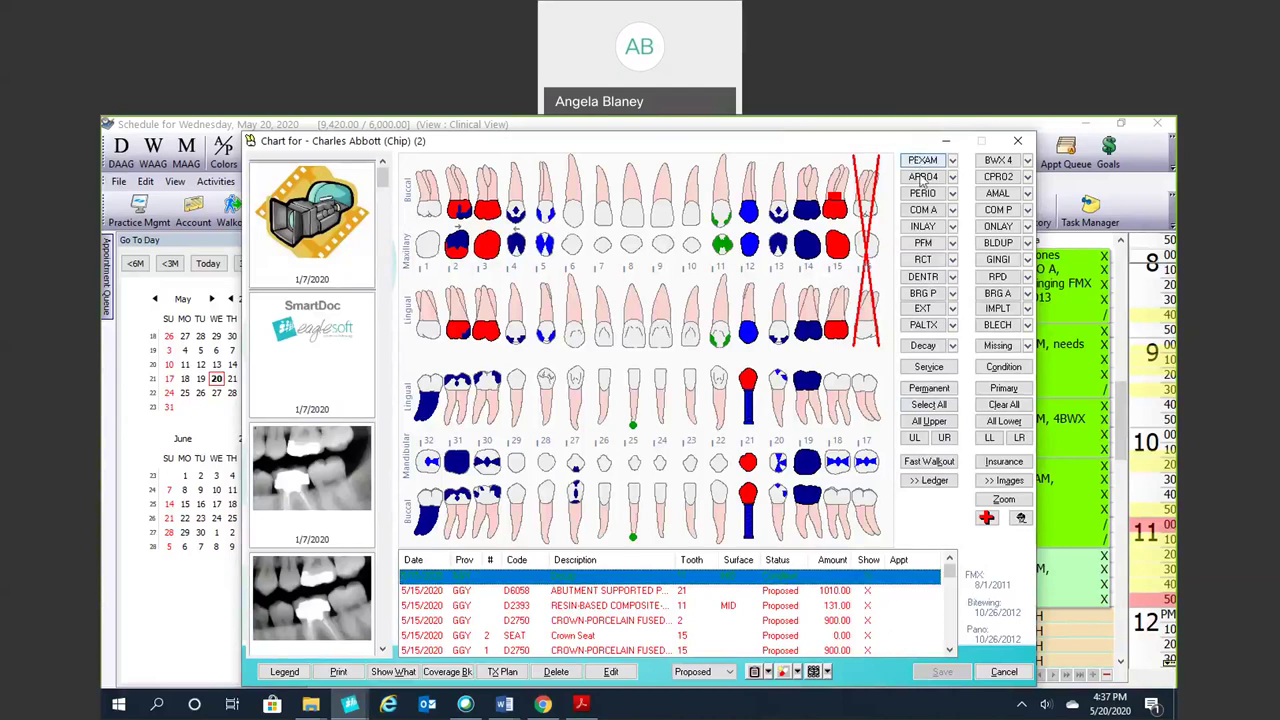
pyautogui.click(953, 210)
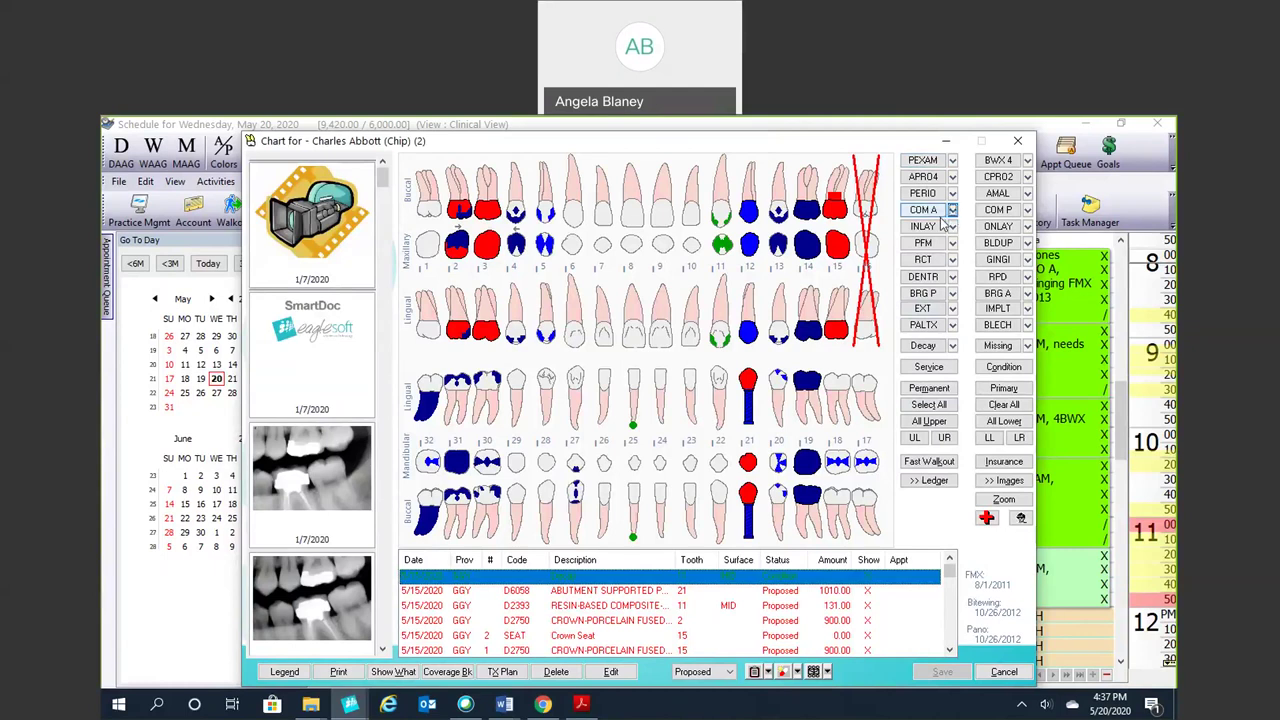
pyautogui.click(952, 161)
pyautogui.click(952, 162)
pyautogui.click(952, 162)
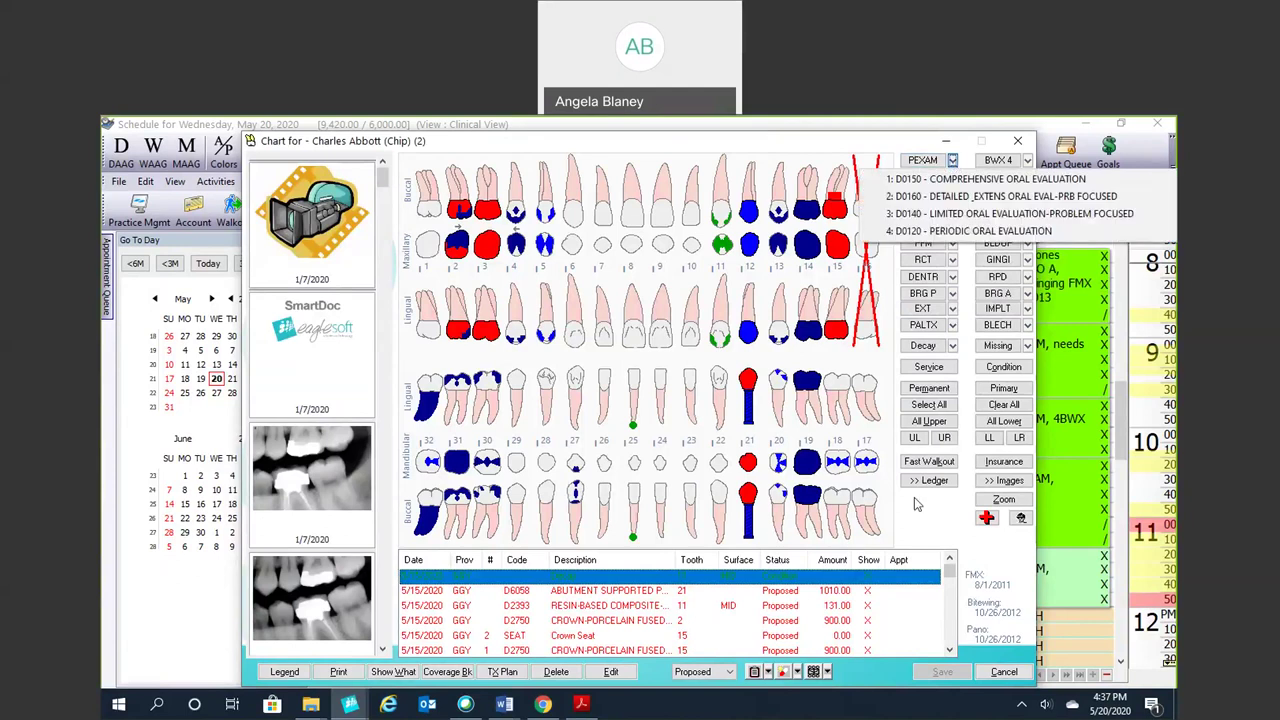
# Step: Start a new perio exam, close it without saving, then close the chart
pyautogui.click(826, 672)
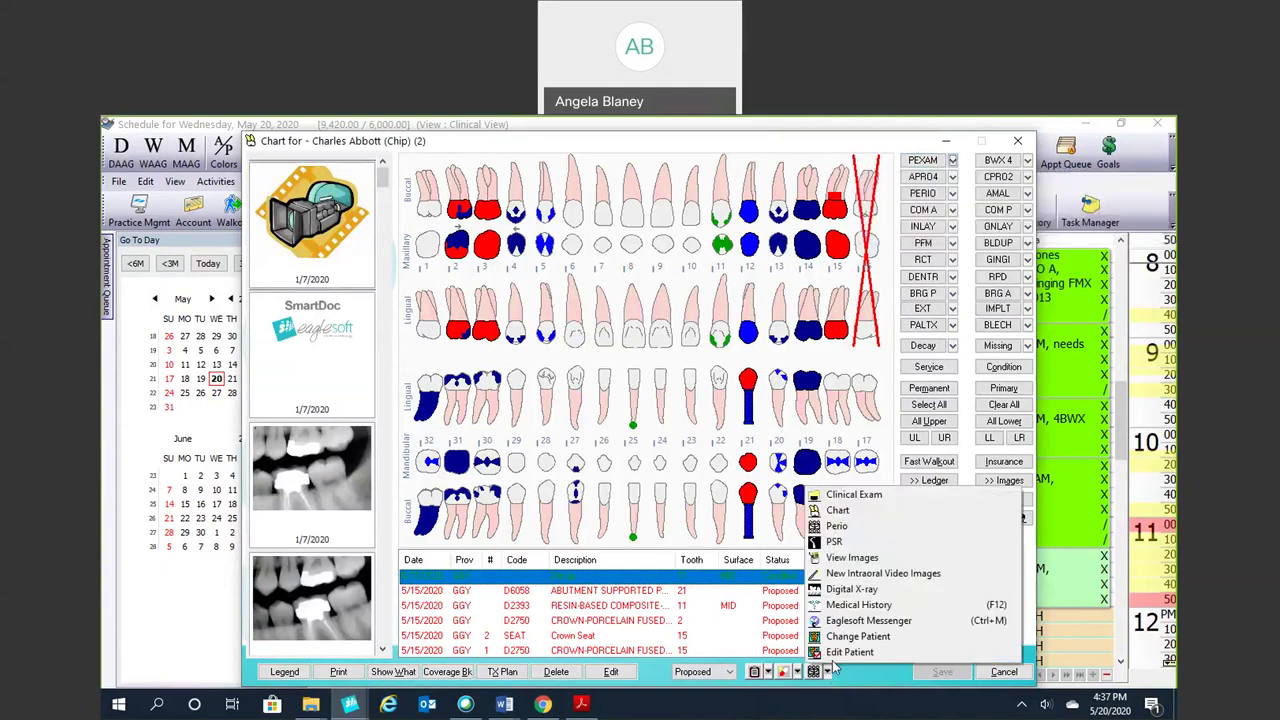
pyautogui.click(856, 530)
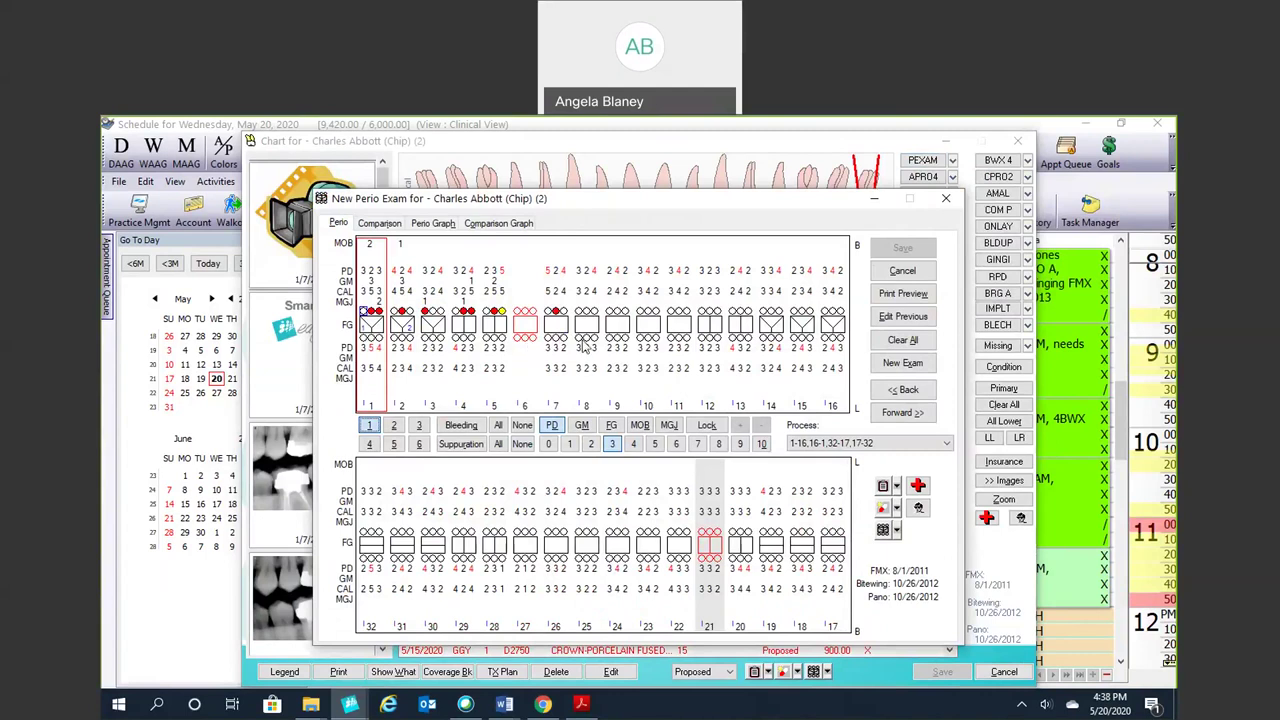
pyautogui.click(943, 202)
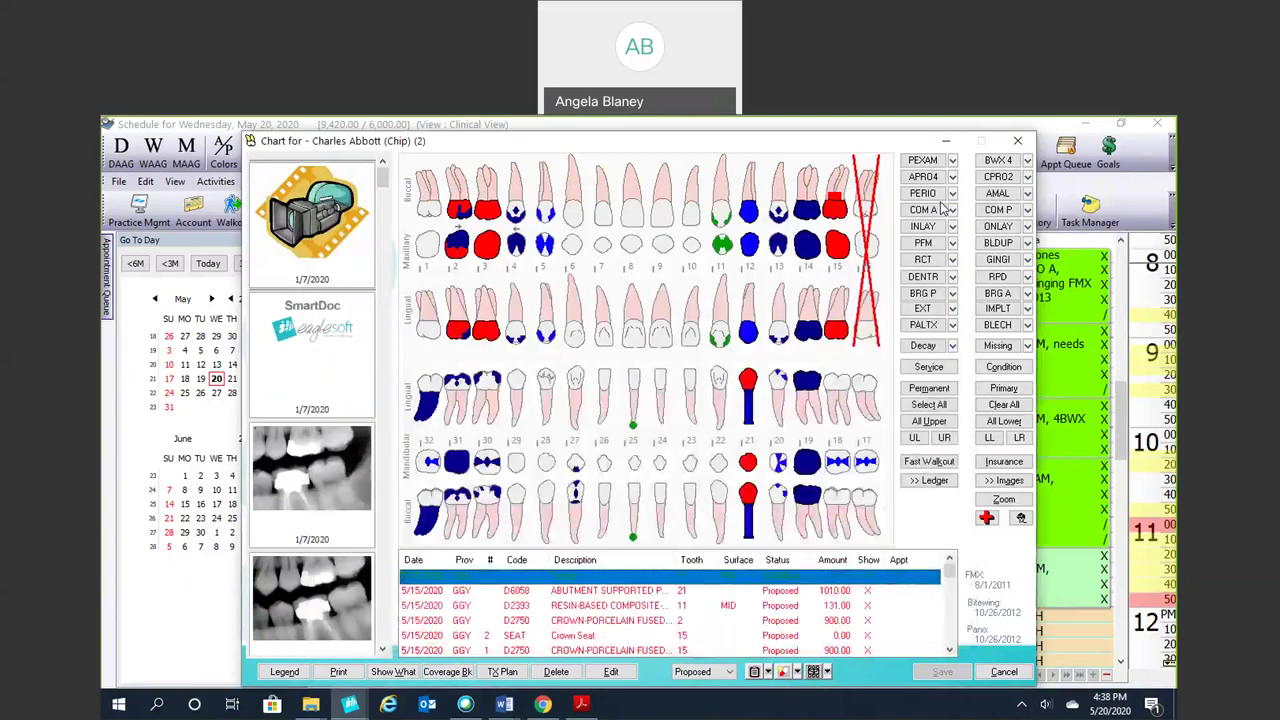
pyautogui.click(1015, 145)
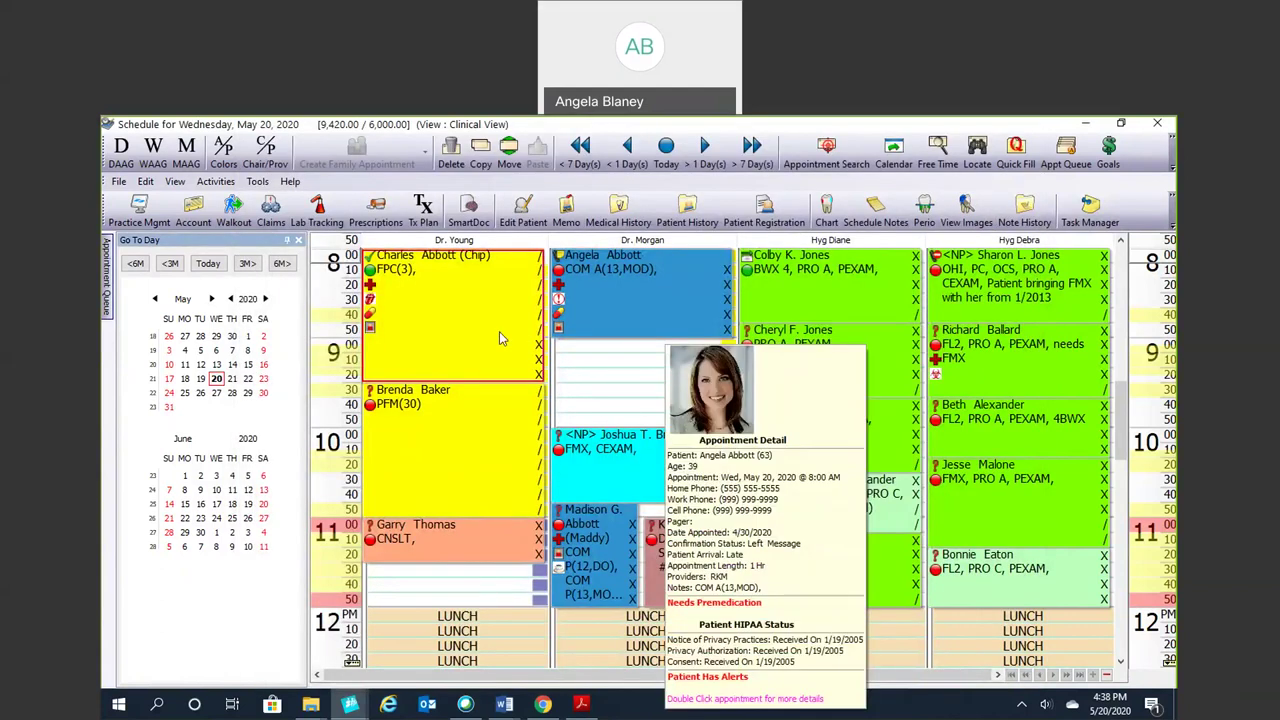
# Step: Close the schedule with Alt+F4 and open Preferences from the File menu
pyautogui.hotkey('alt', 'F4')
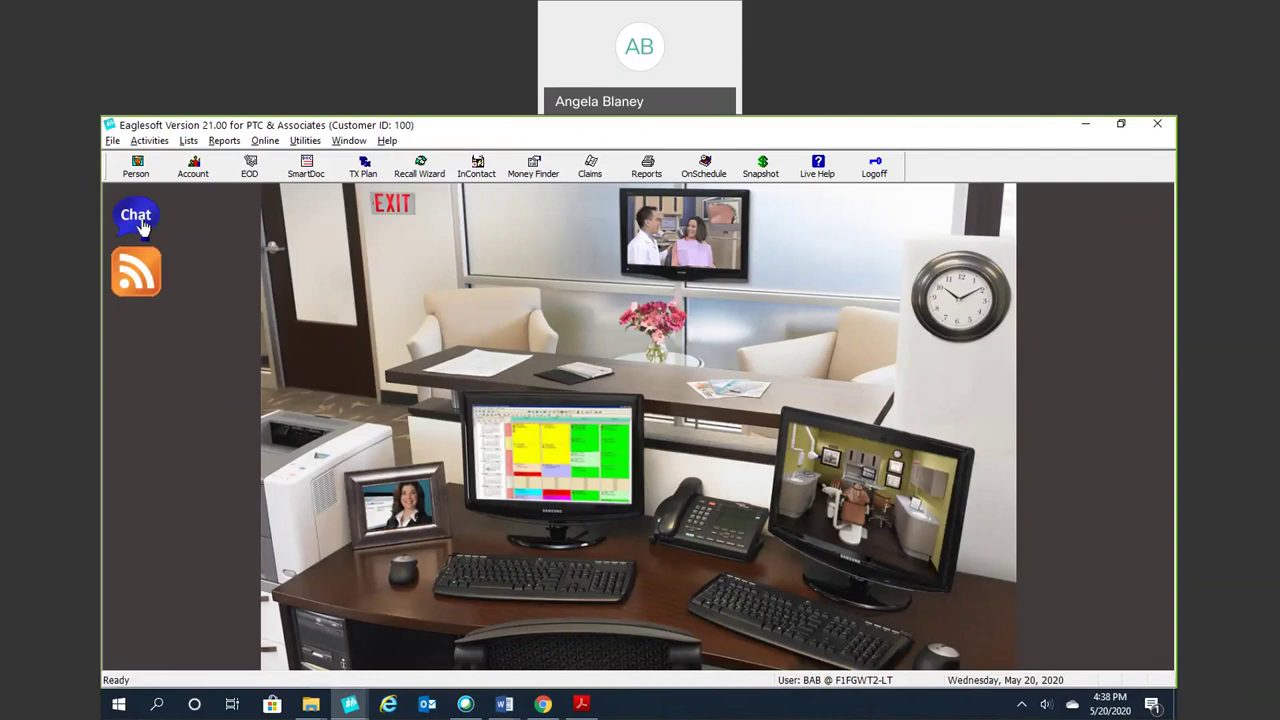
pyautogui.click(113, 142)
pyautogui.click(123, 160)
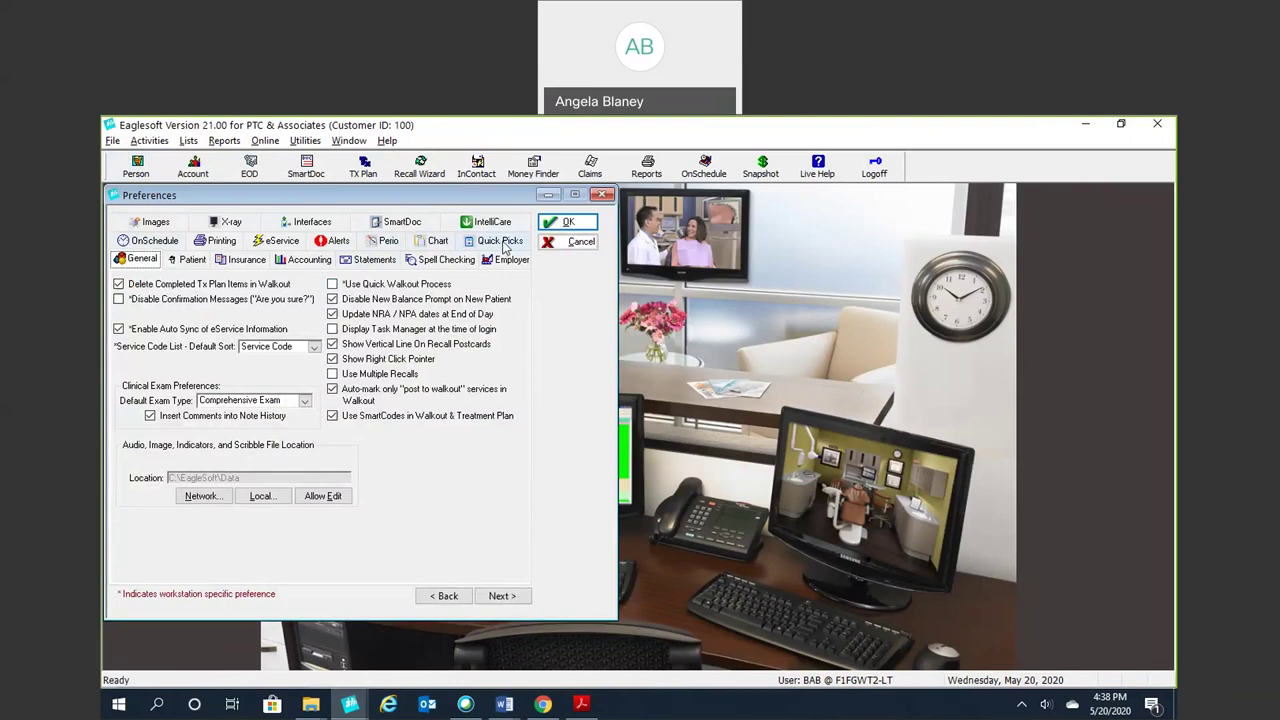
# Step: Show Perio preferences, try 'Buccal and Lingual for each tooth', then return to User defined
pyautogui.click(388, 241)
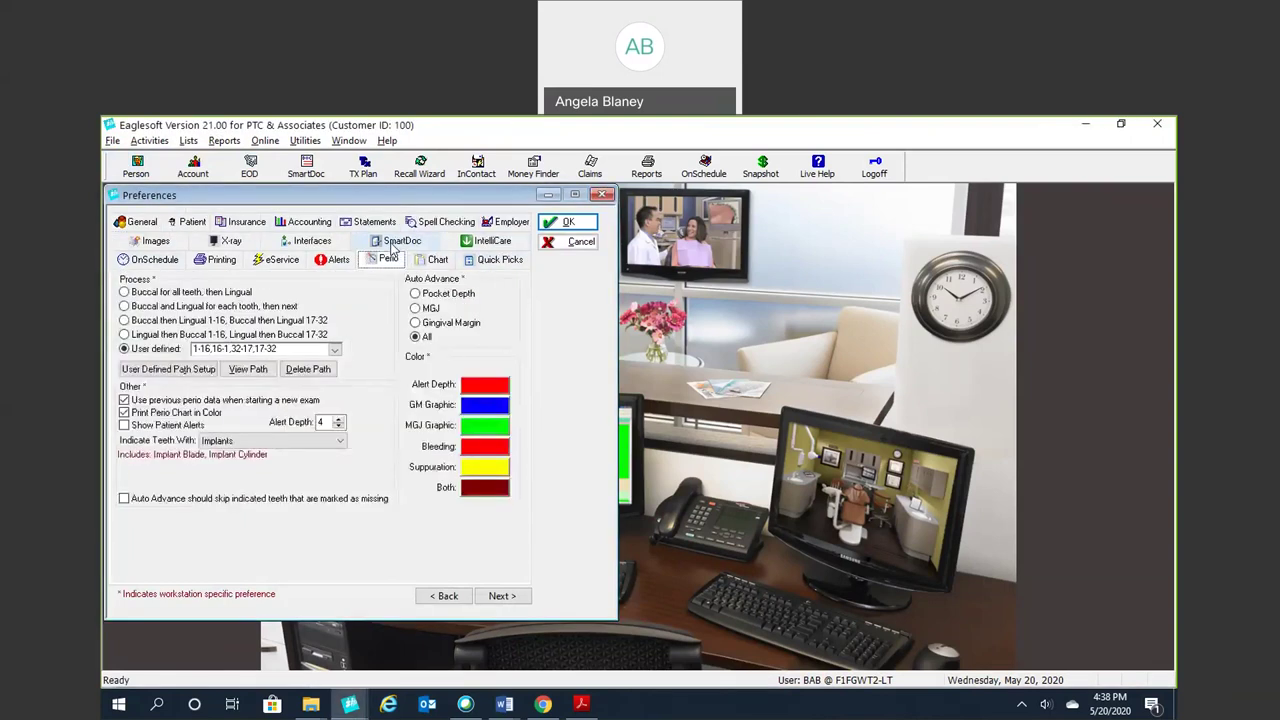
pyautogui.click(130, 310)
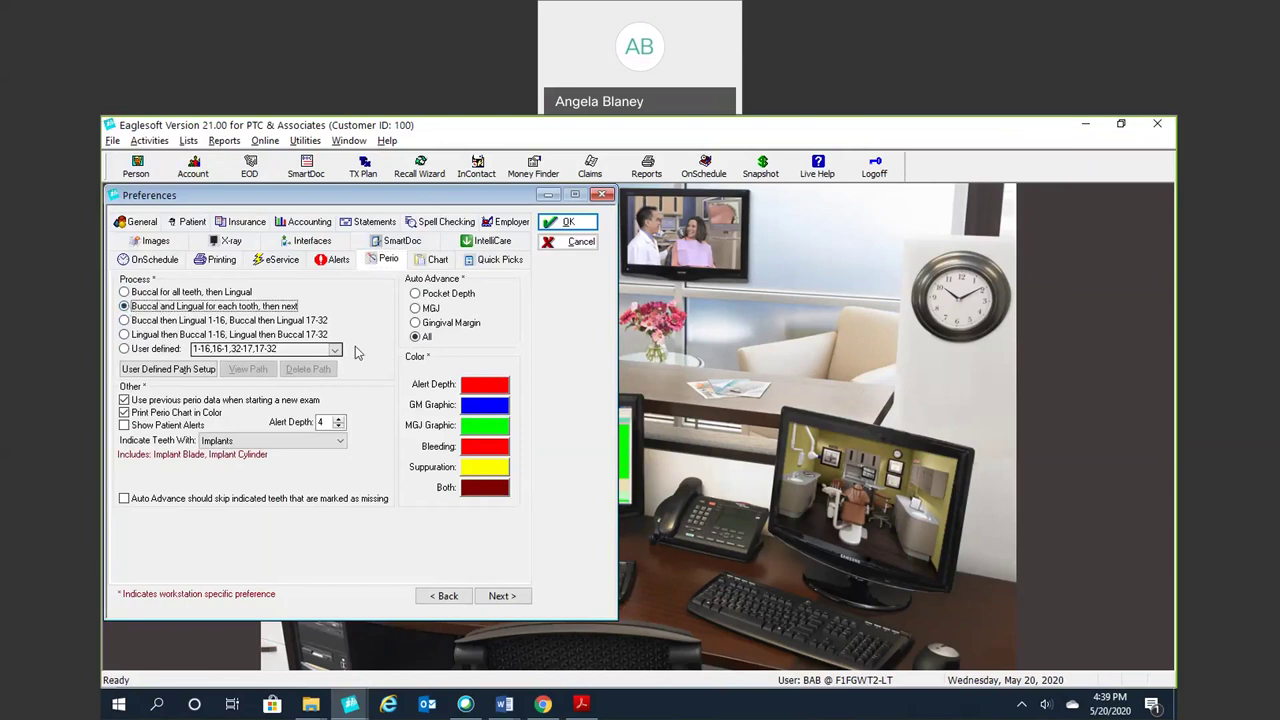
pyautogui.click(124, 349)
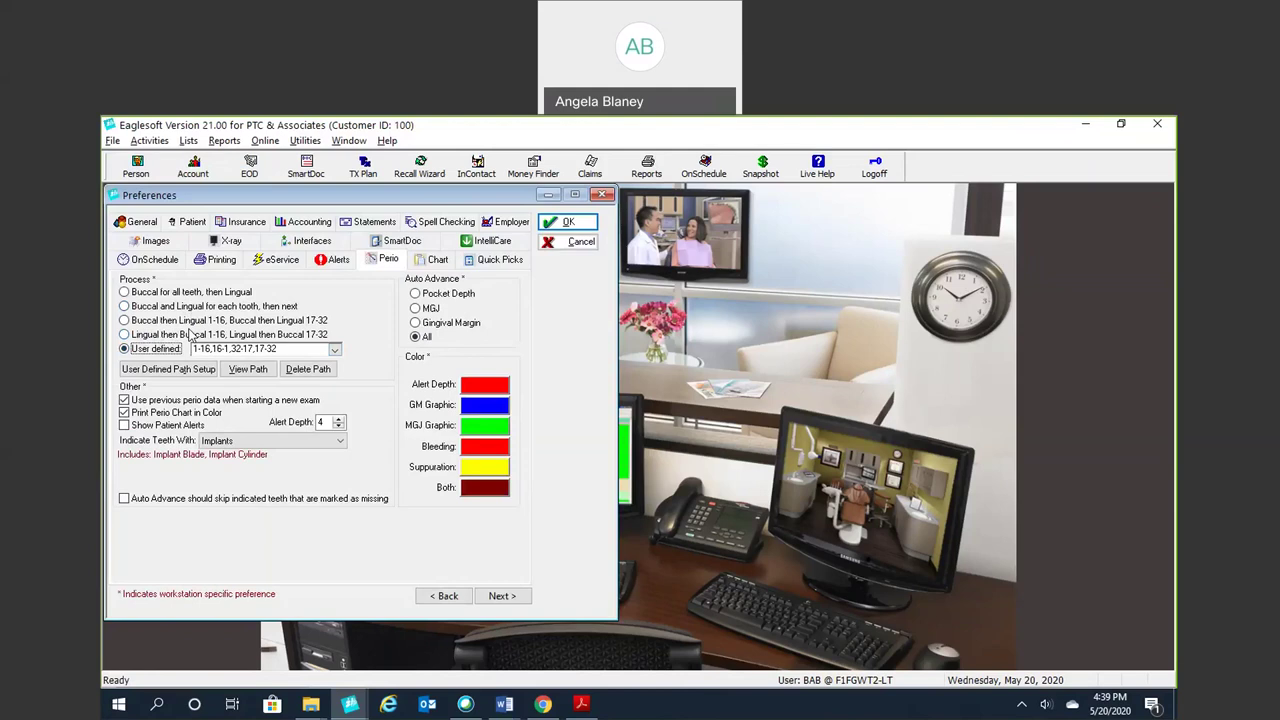
# Step: Number two buccal sites in User Defined Path Setup, then cancel the custom path
pyautogui.click(168, 370)
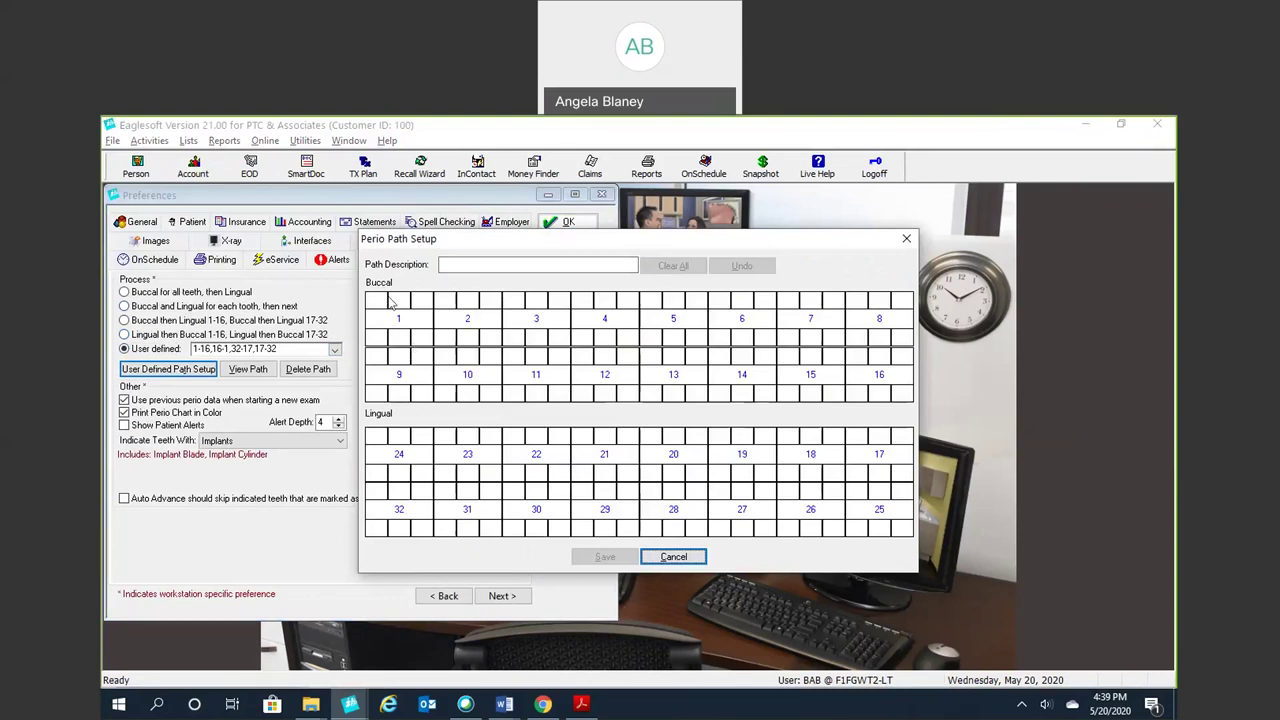
pyautogui.click(378, 300)
pyautogui.click(398, 300)
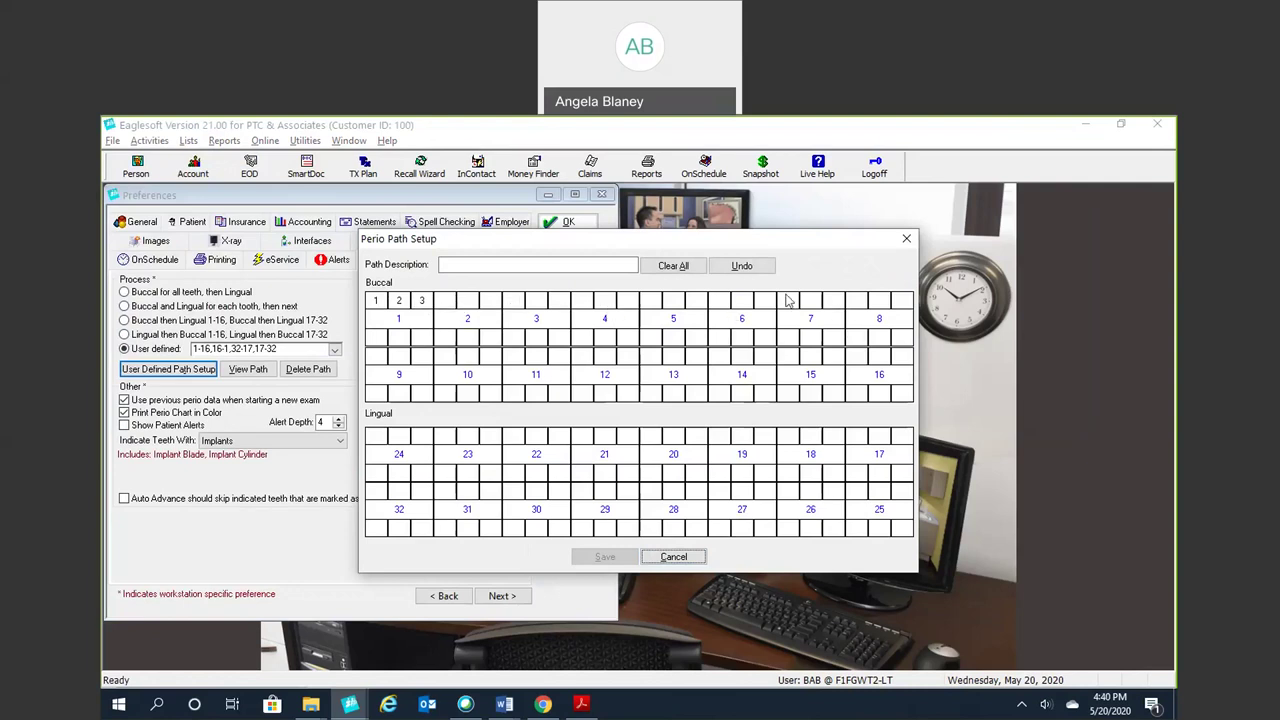
pyautogui.click(667, 557)
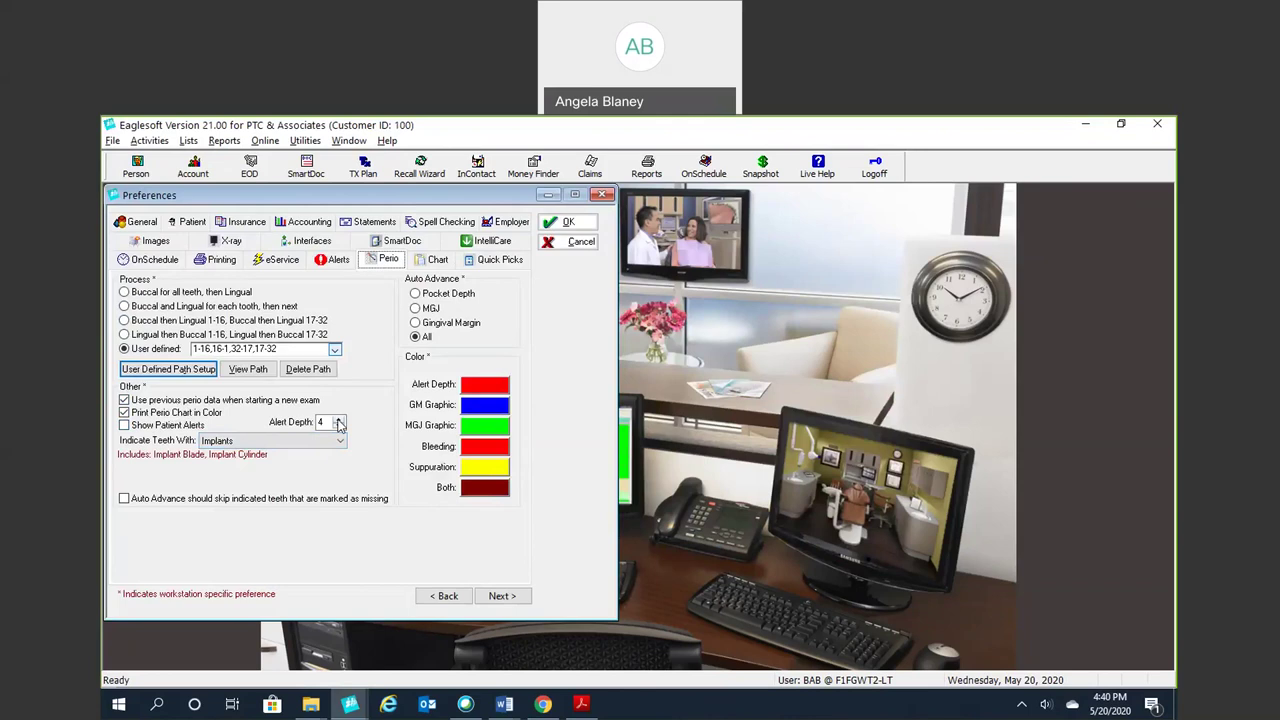
# Step: Nudge the alert depth to 5 and back to 4, and keep Implants as indicated teeth
pyautogui.click(338, 420)
pyautogui.click(339, 427)
pyautogui.click(340, 426)
pyautogui.click(340, 427)
pyautogui.click(340, 427)
pyautogui.click(339, 445)
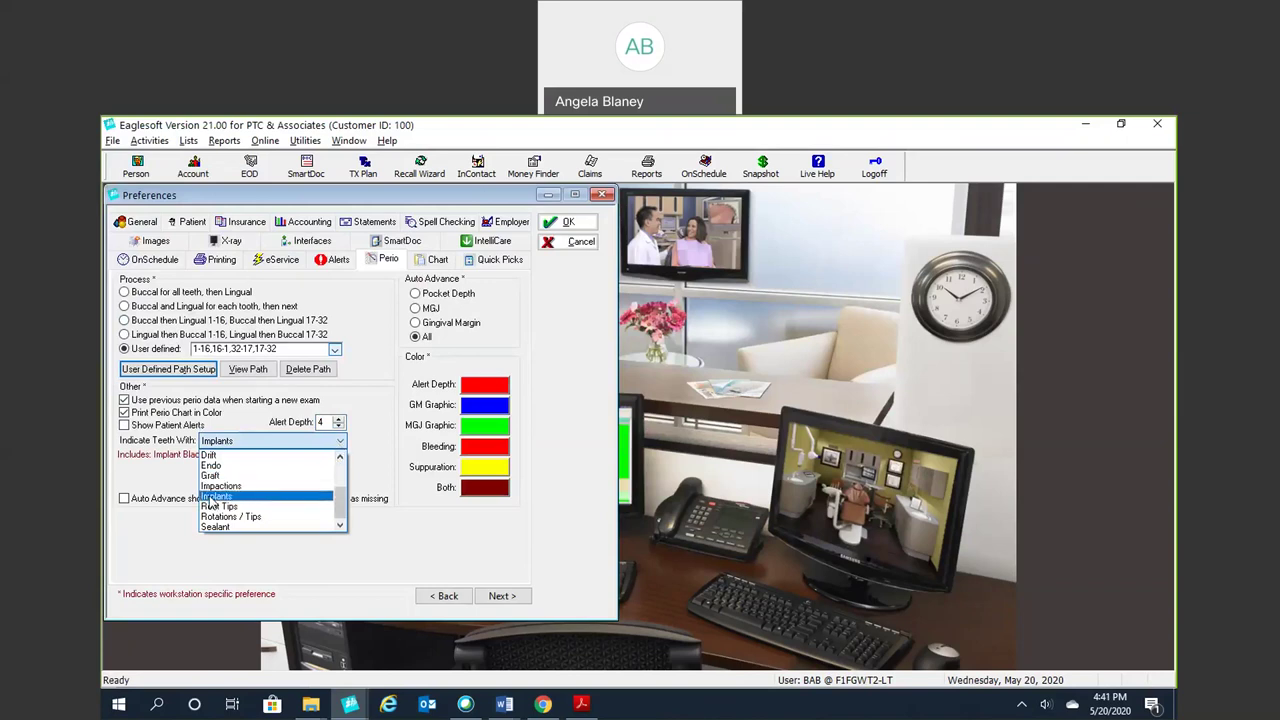
pyautogui.click(211, 497)
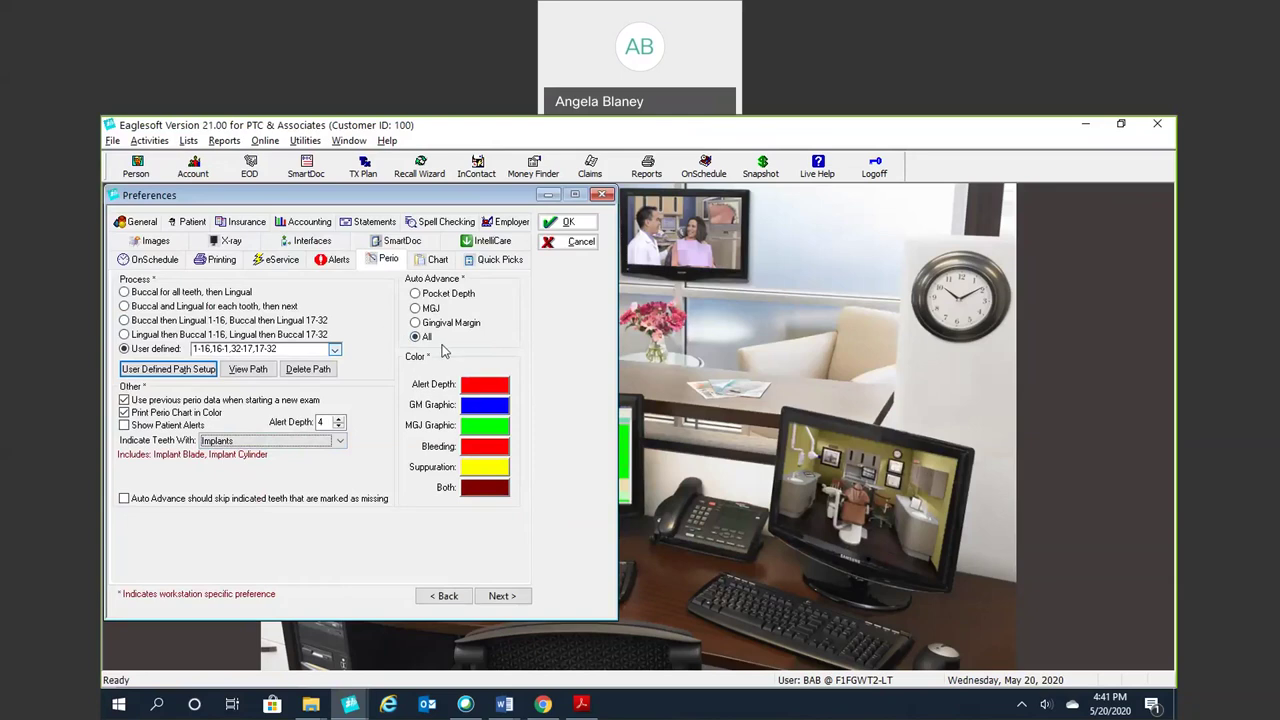
# Step: In Chart preferences, colour referred items orange, rejected items olive, and walkout items bright green
pyautogui.click(444, 261)
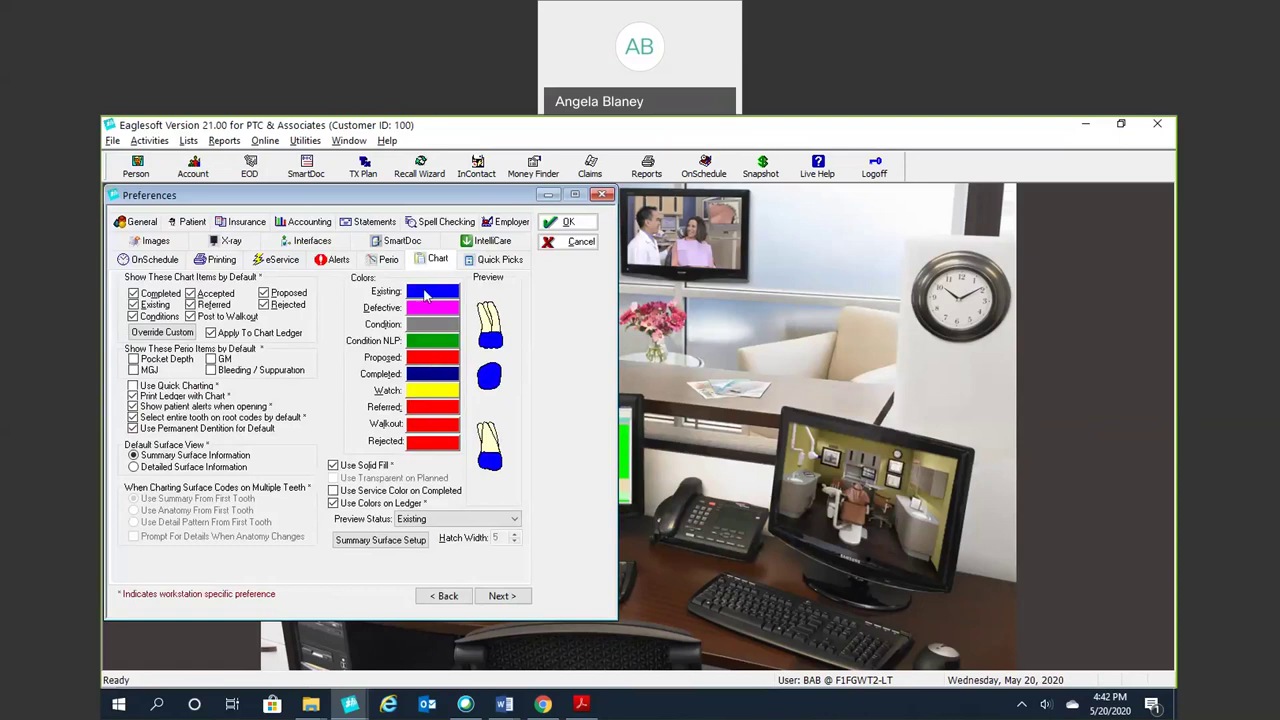
pyautogui.click(445, 409)
pyautogui.click(497, 371)
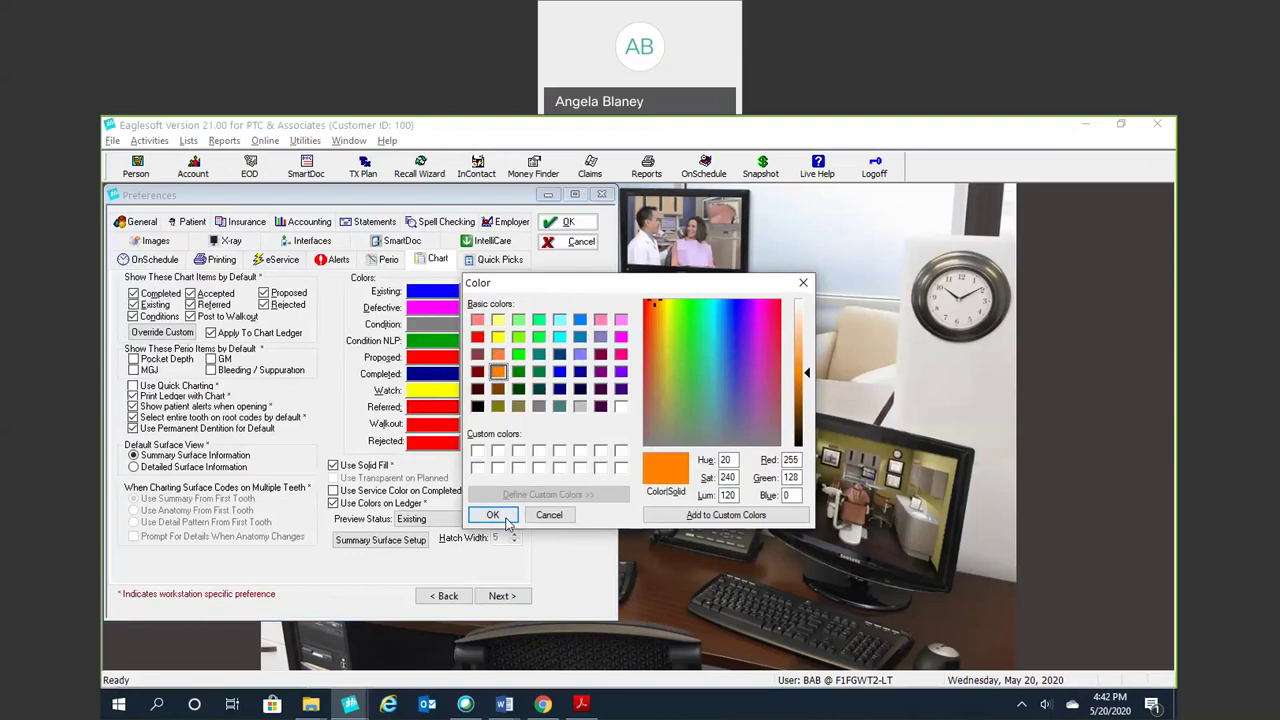
pyautogui.click(493, 514)
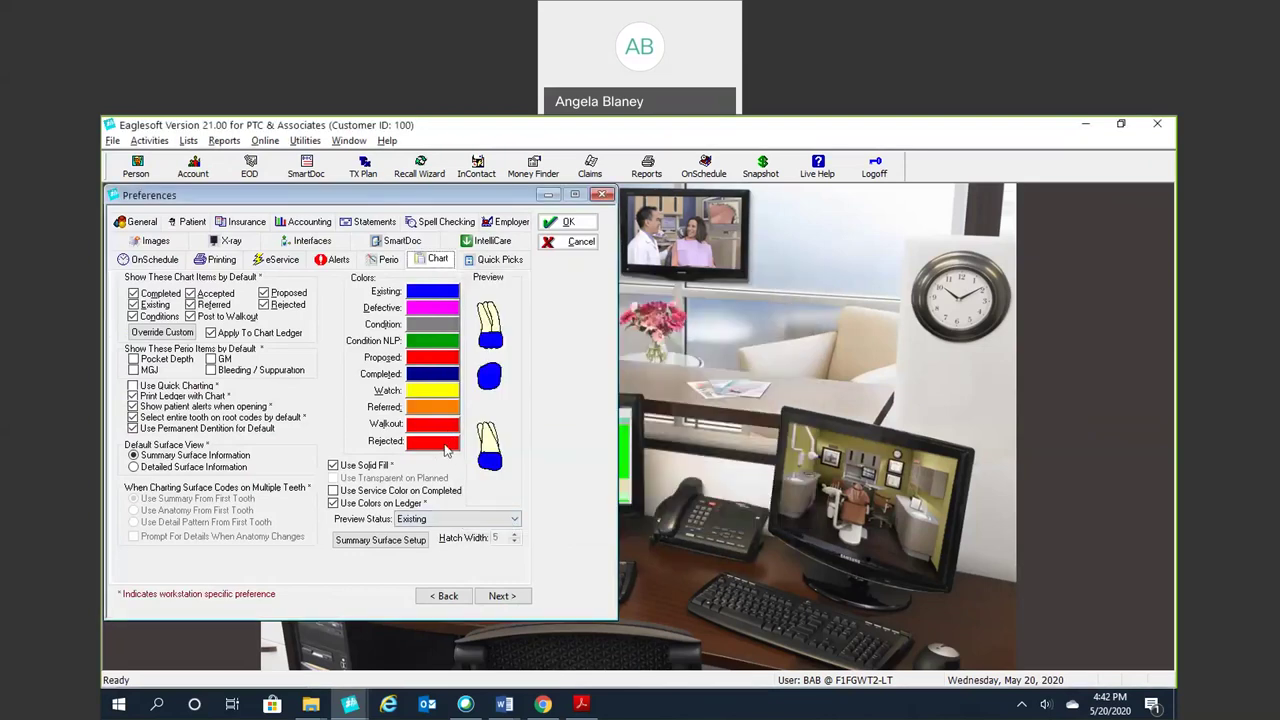
pyautogui.click(446, 450)
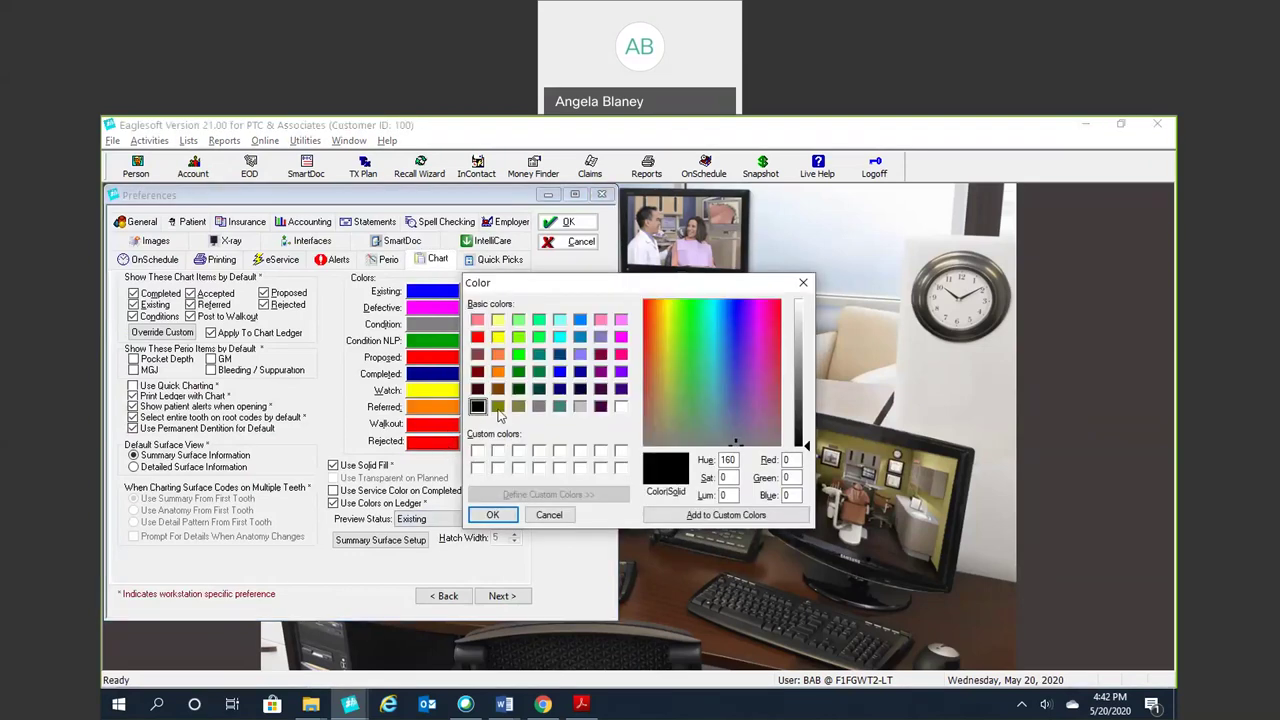
pyautogui.click(499, 407)
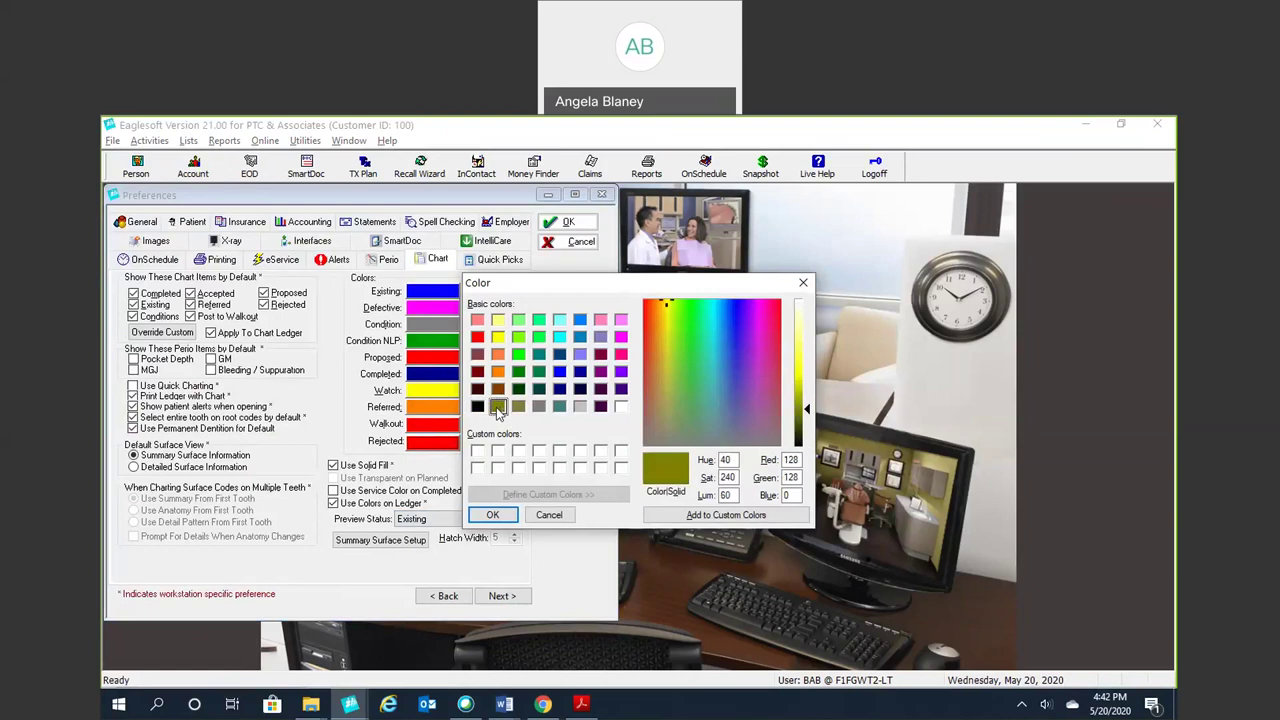
pyautogui.click(494, 516)
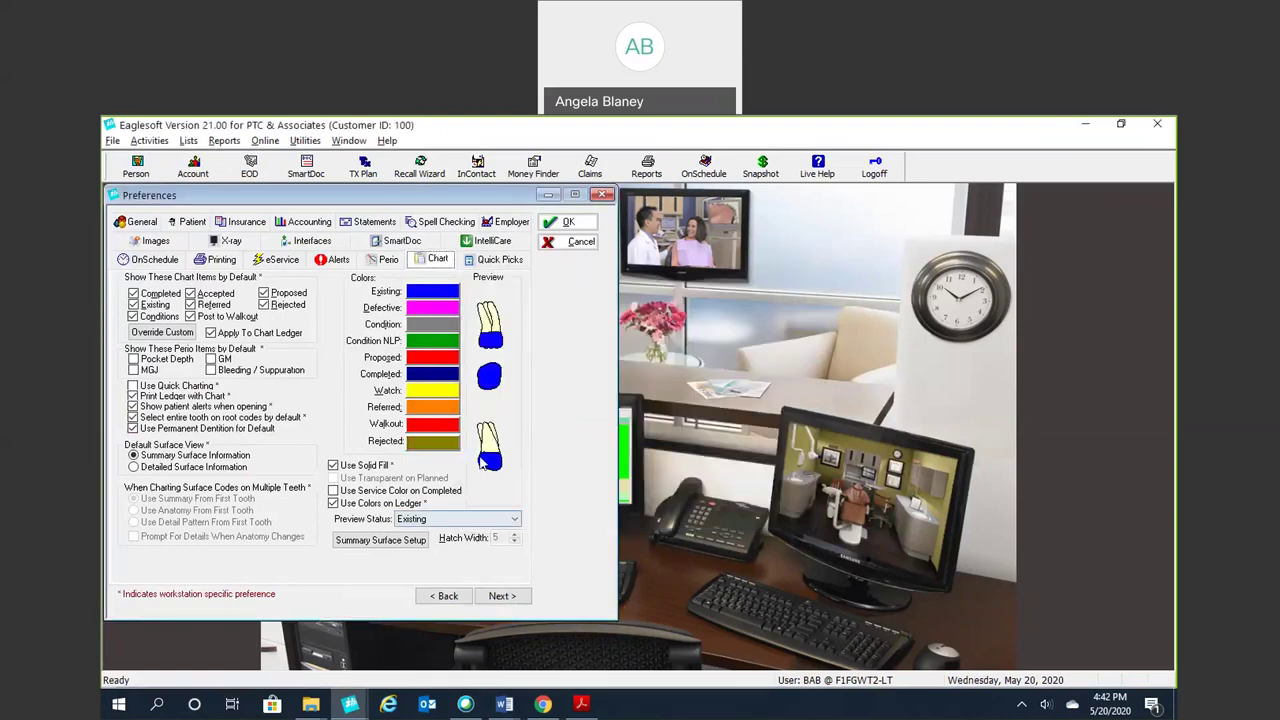
pyautogui.click(422, 432)
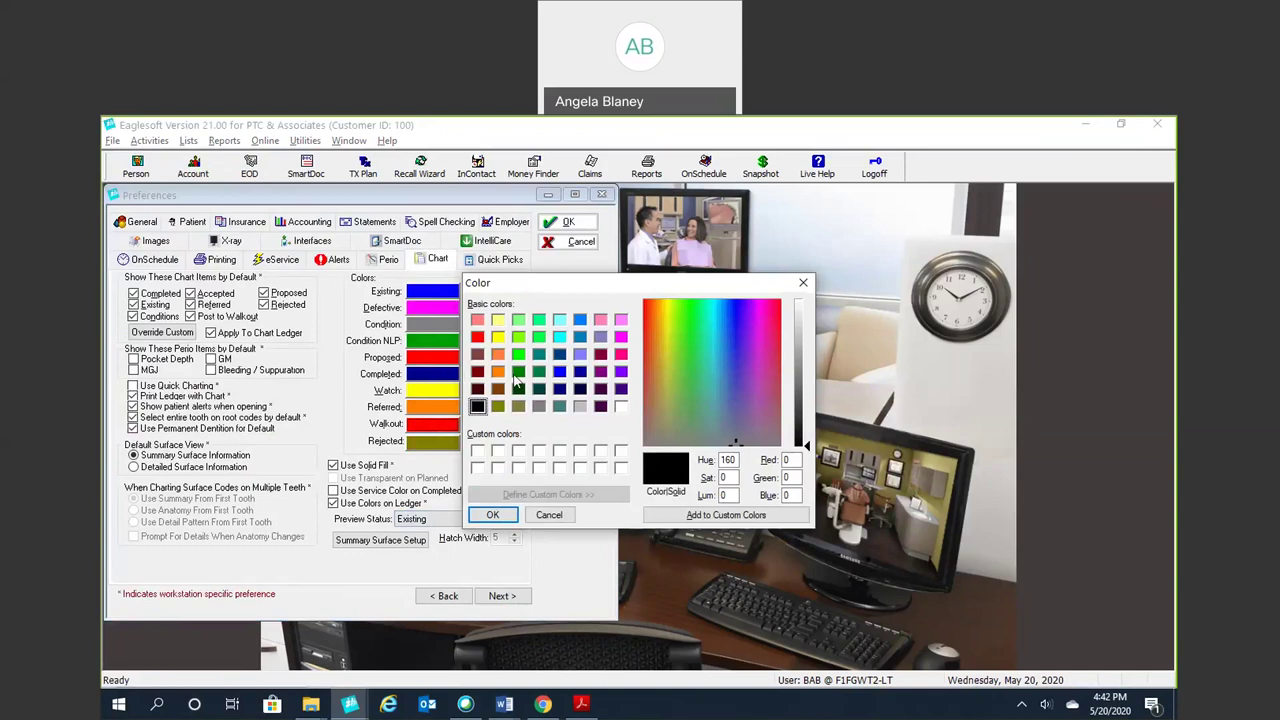
pyautogui.click(539, 354)
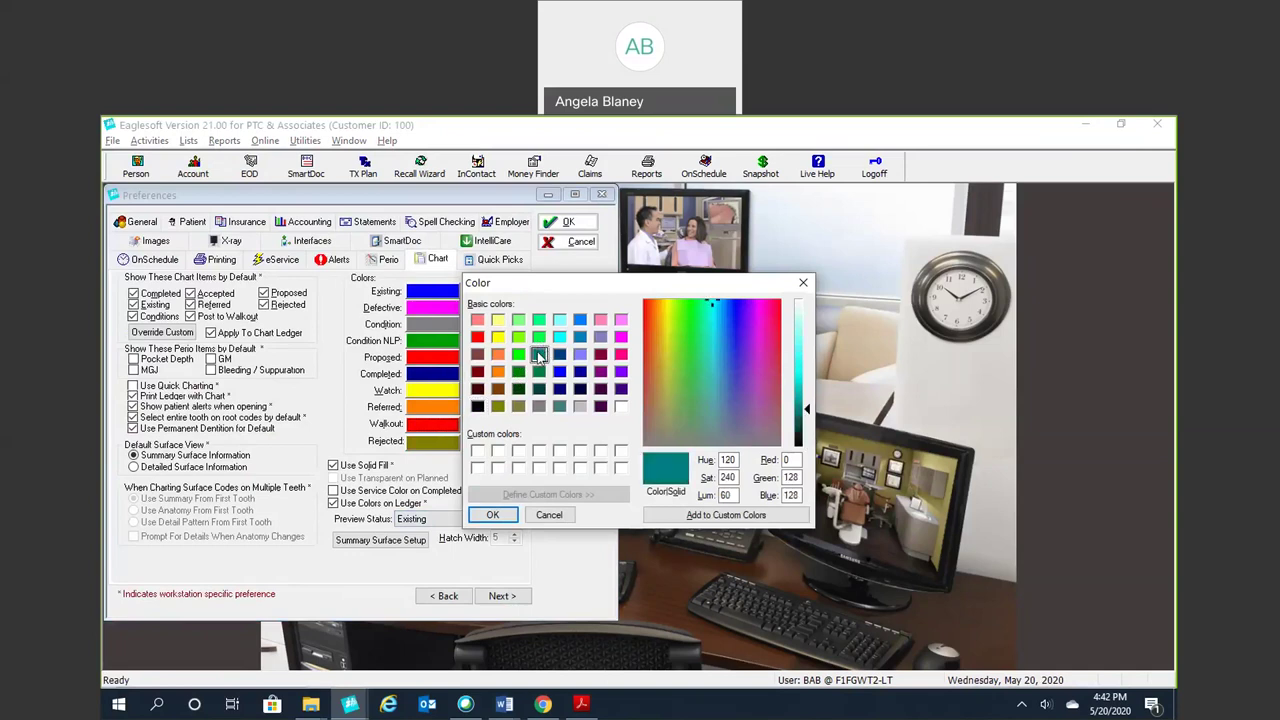
pyautogui.click(542, 339)
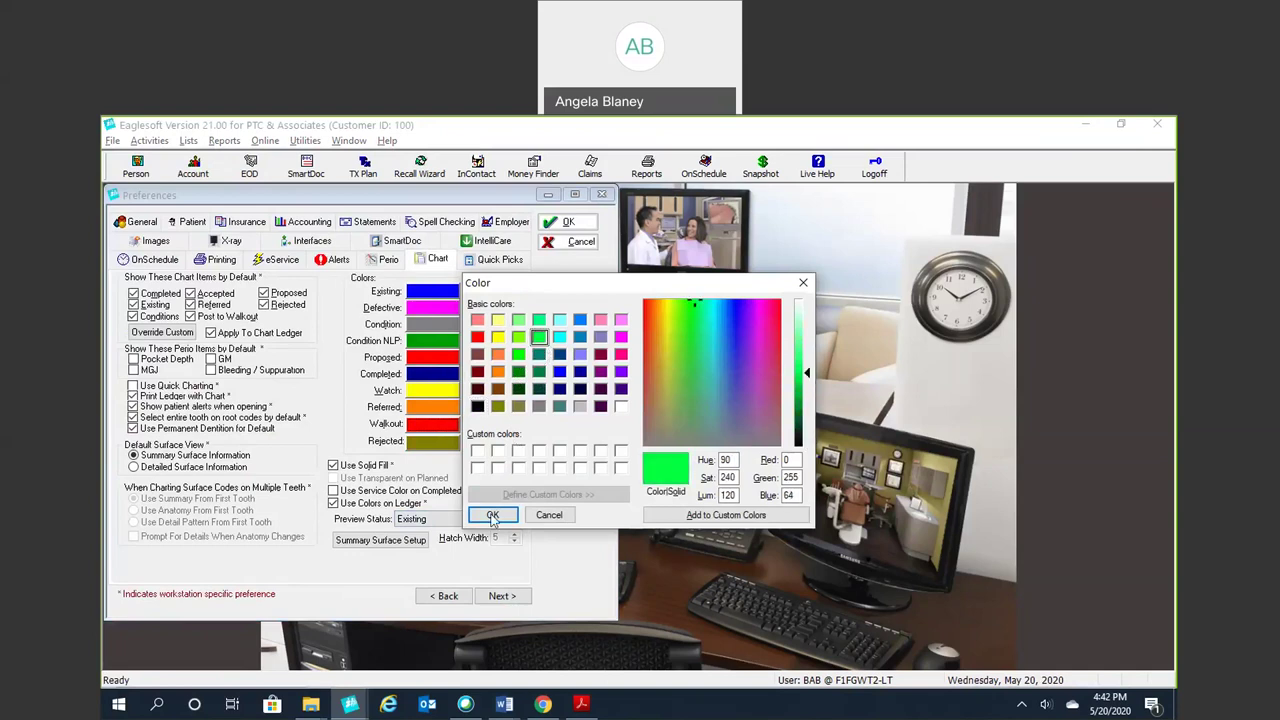
pyautogui.click(492, 514)
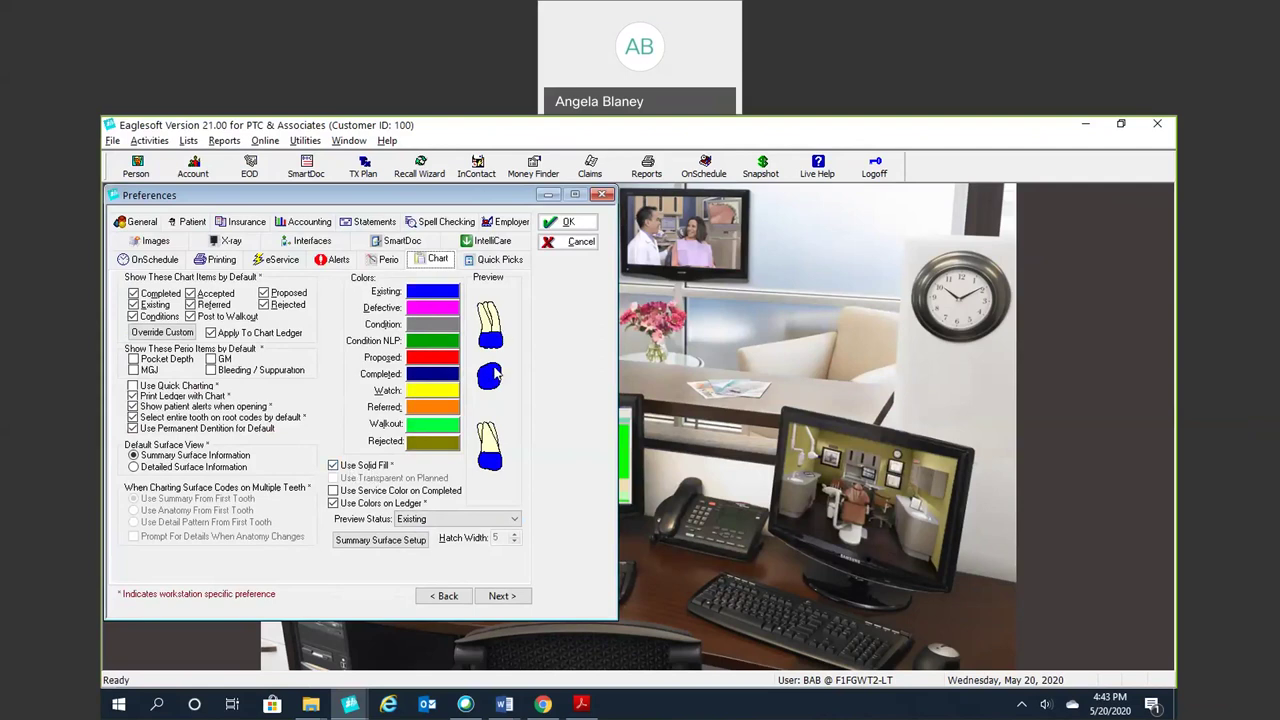
# Step: Switch charted teeth to hatched fill and adjust the hatch width, ending at 5
pyautogui.click(334, 466)
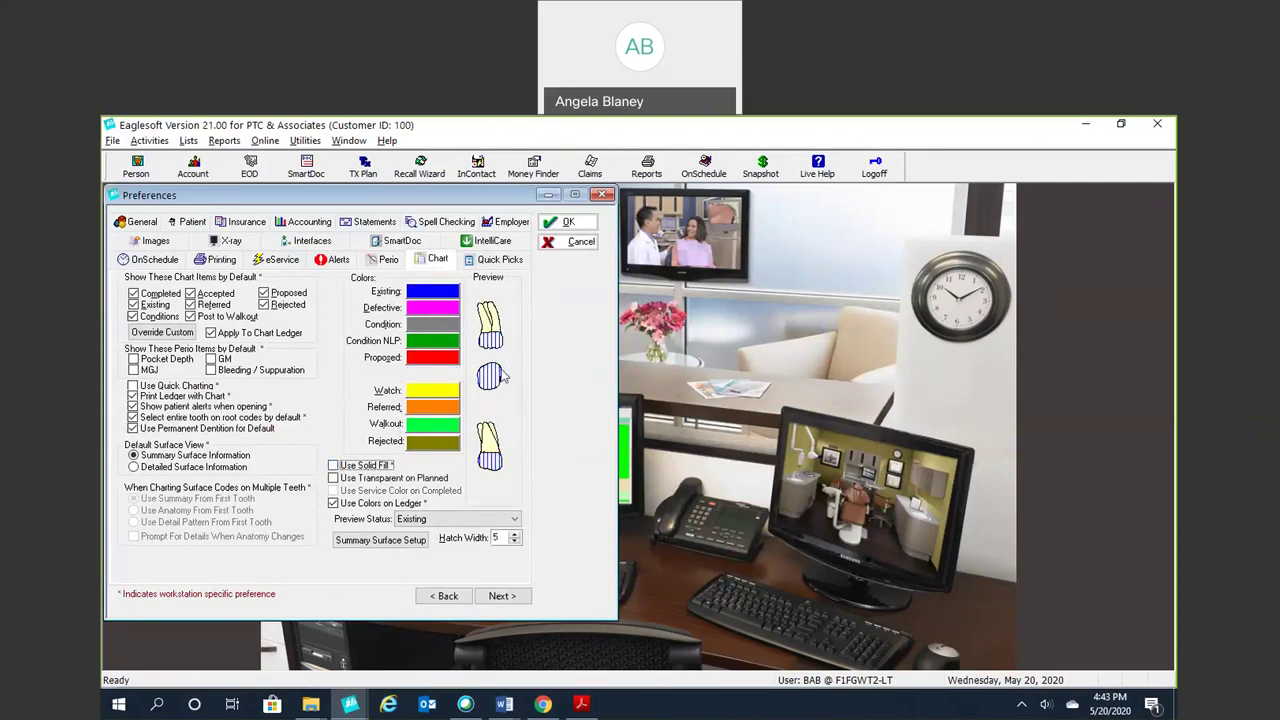
pyautogui.click(514, 541)
pyautogui.click(514, 535)
pyautogui.click(514, 535)
pyautogui.click(514, 535)
pyautogui.click(514, 535)
pyautogui.click(515, 541)
pyautogui.click(515, 541)
pyautogui.click(515, 541)
# Step: Turn off Use Colors on Ledger, re-enable Use Solid Fill, and check Use Service Color on Completed
pyautogui.click(334, 502)
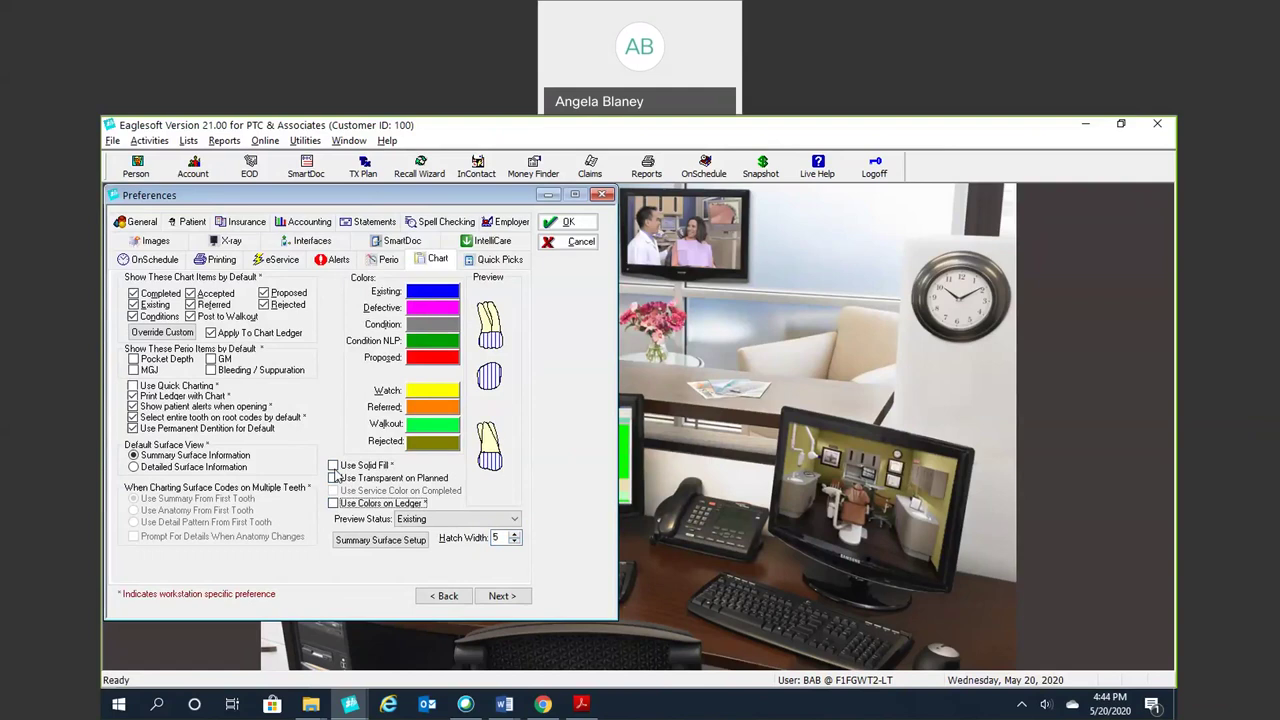
pyautogui.click(334, 465)
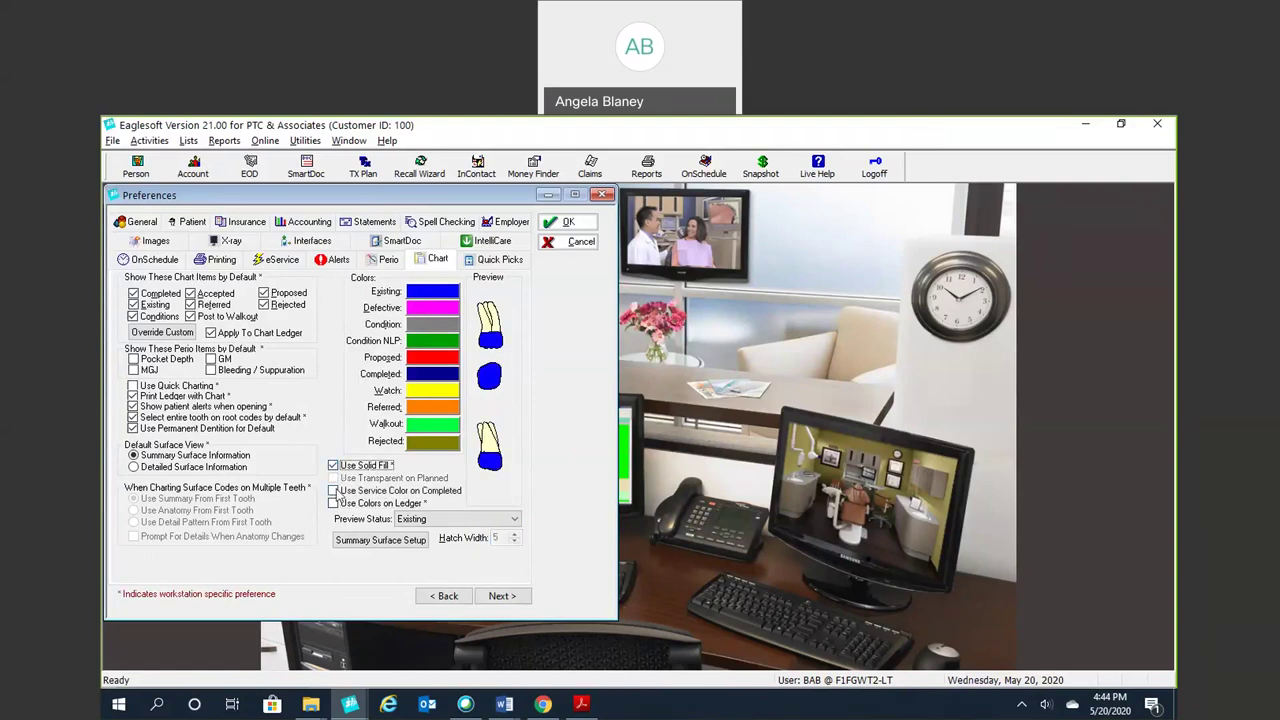
pyautogui.click(334, 491)
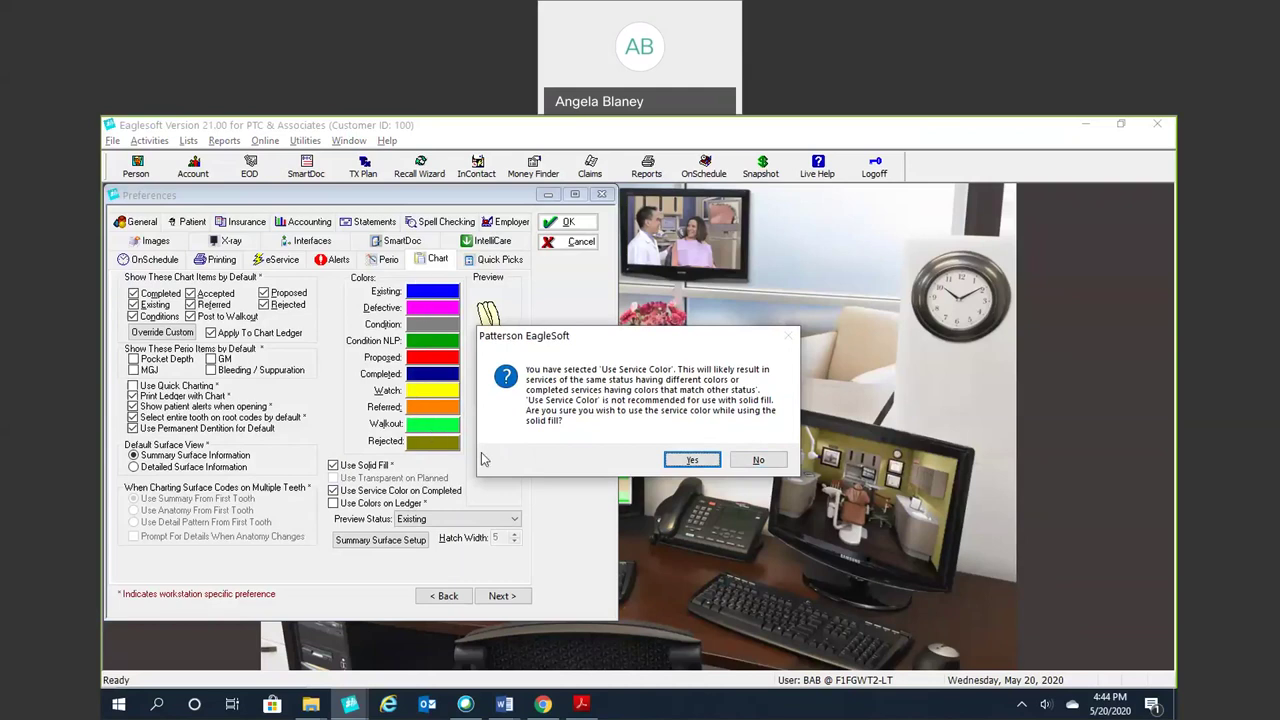
# Step: Answer No to using service colours on completed work with solid fill
pyautogui.click(759, 460)
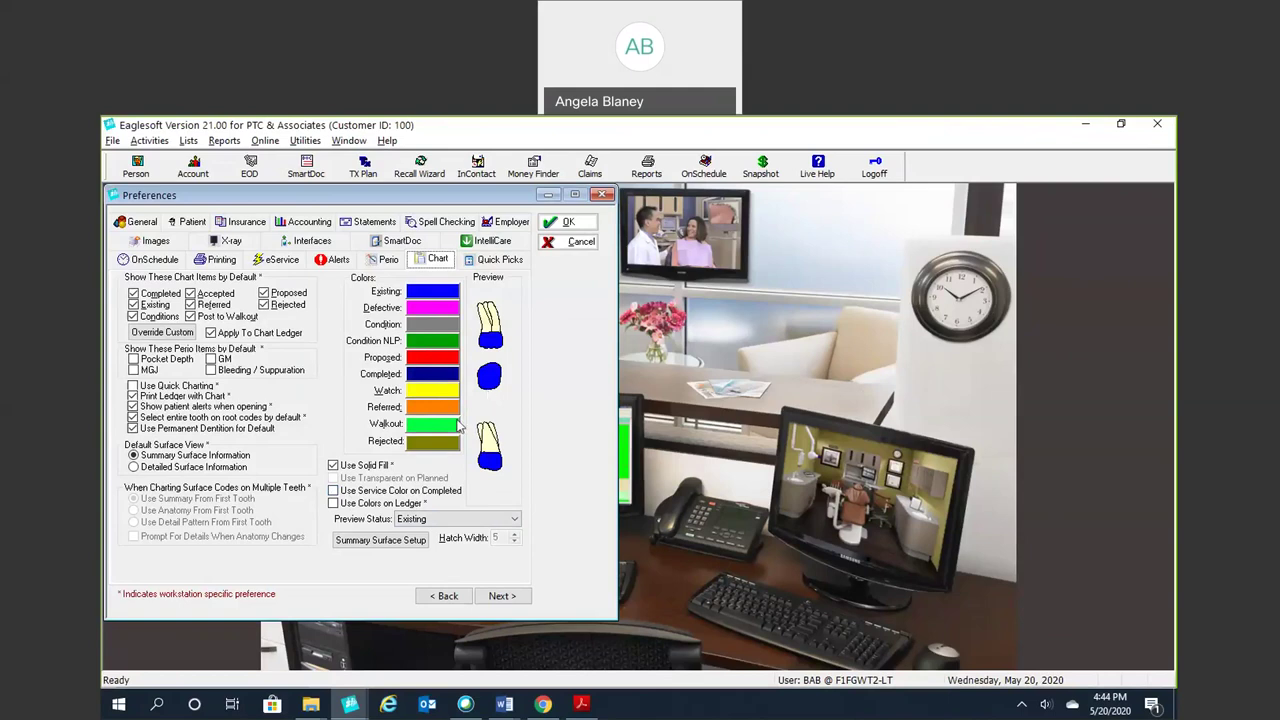
# Step: Re-enable ledger colours, review the Quick Picks code buttons, and save the preferences
pyautogui.click(334, 503)
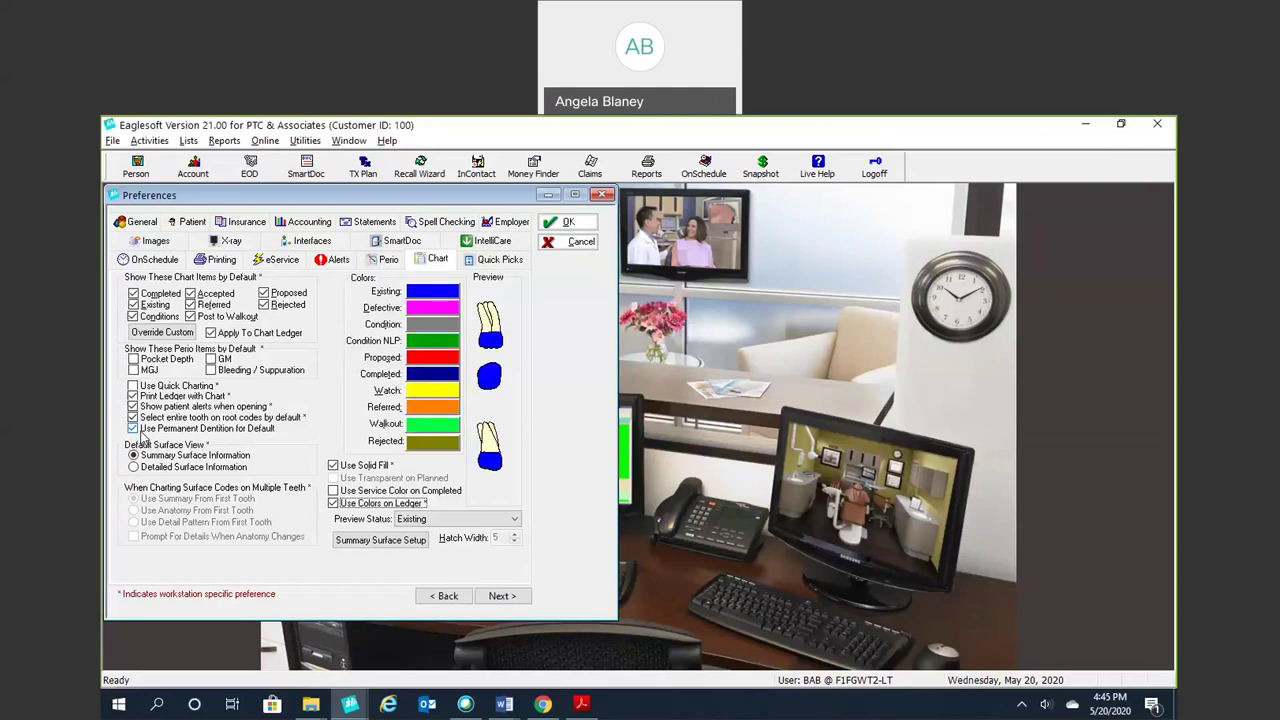
pyautogui.click(500, 260)
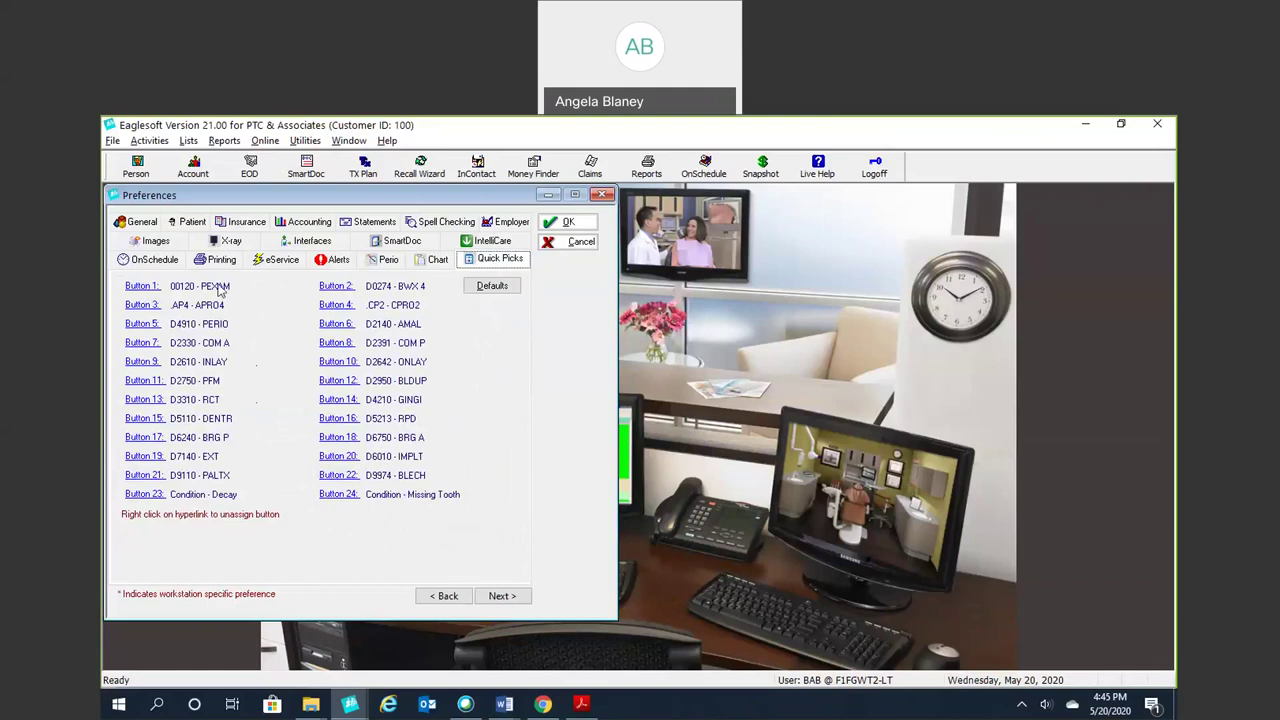
pyautogui.click(566, 222)
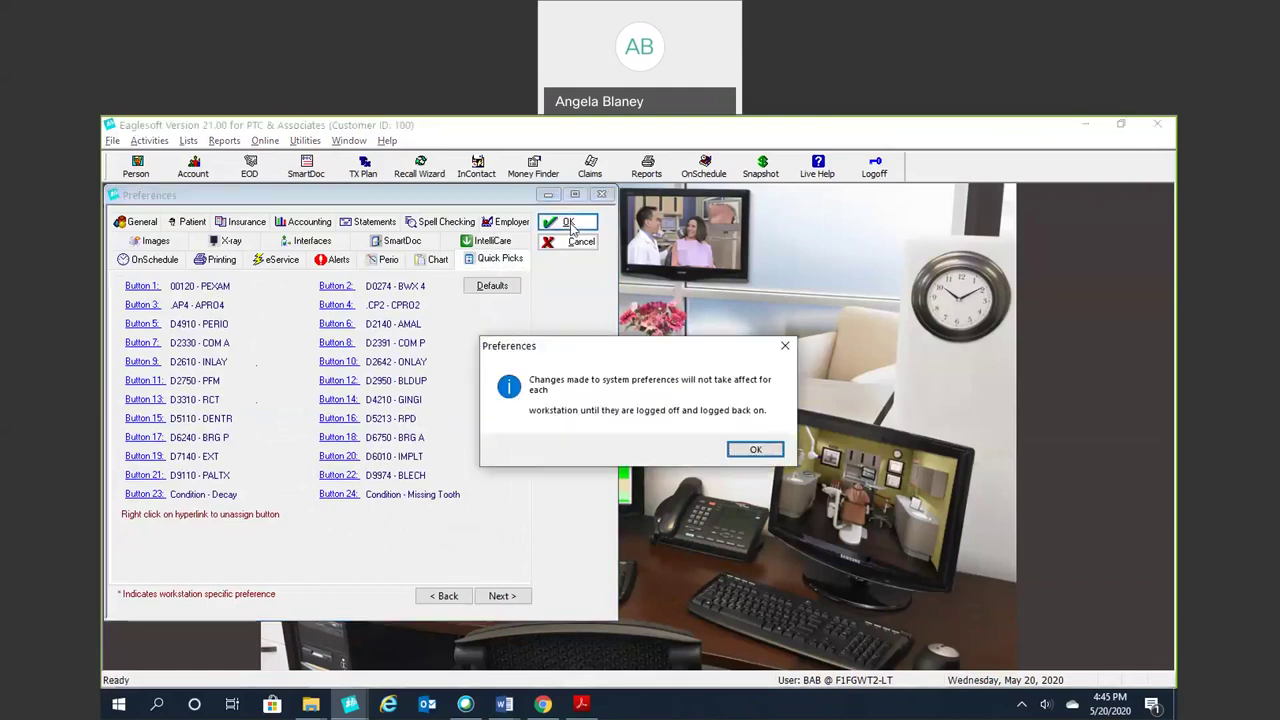
# Step: Dismiss the logoff notice, reopen the schedule and the patient's tooth chart, and clear the alerts
pyautogui.click(744, 447)
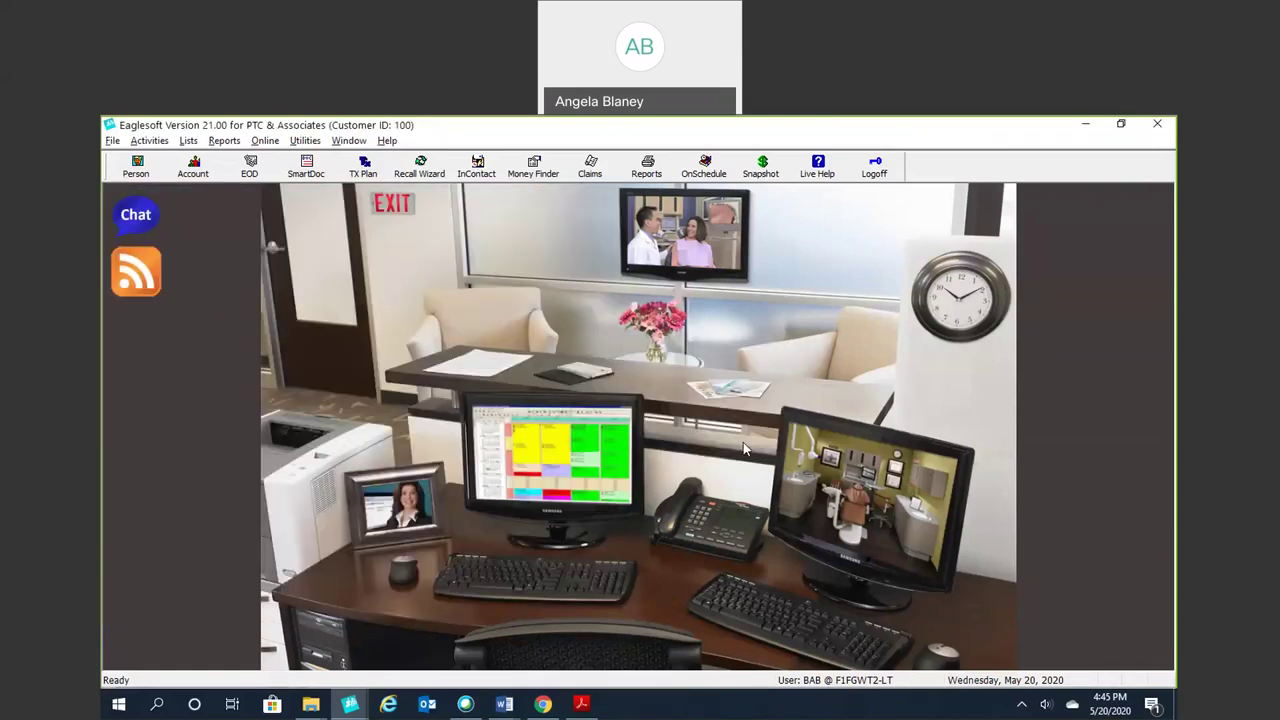
pyautogui.click(609, 470)
pyautogui.click(826, 210)
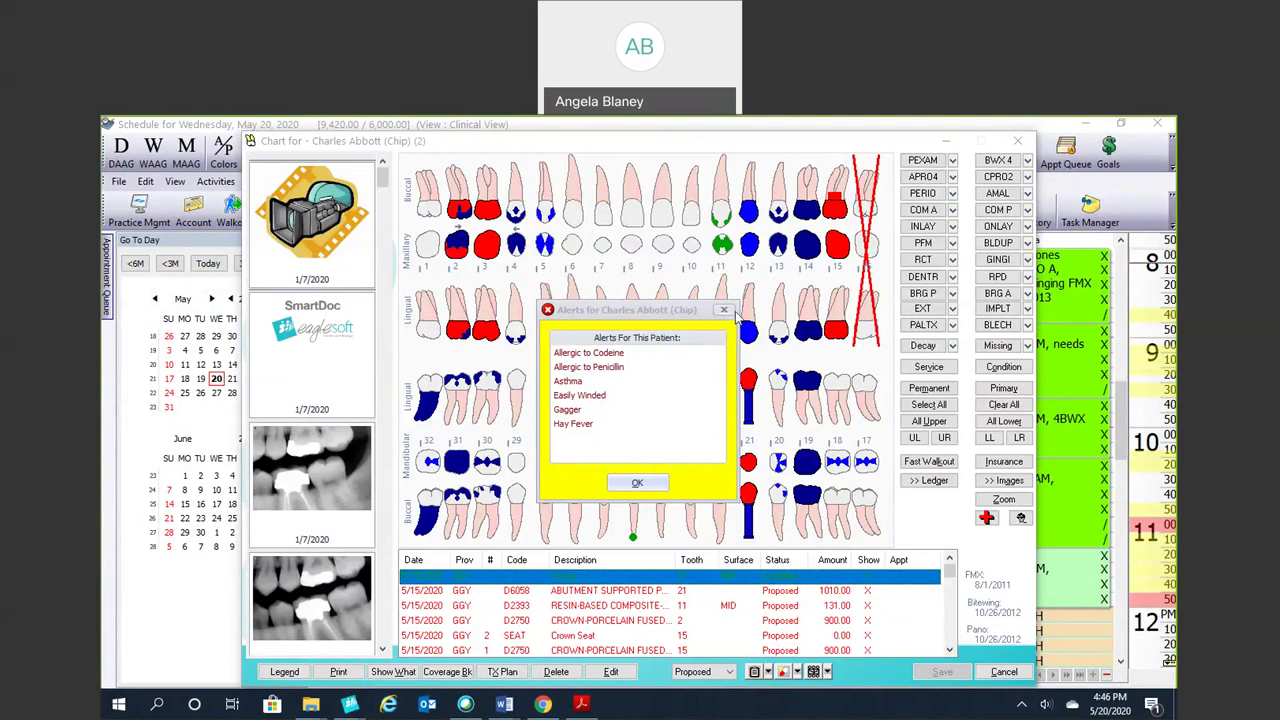
pyautogui.click(638, 484)
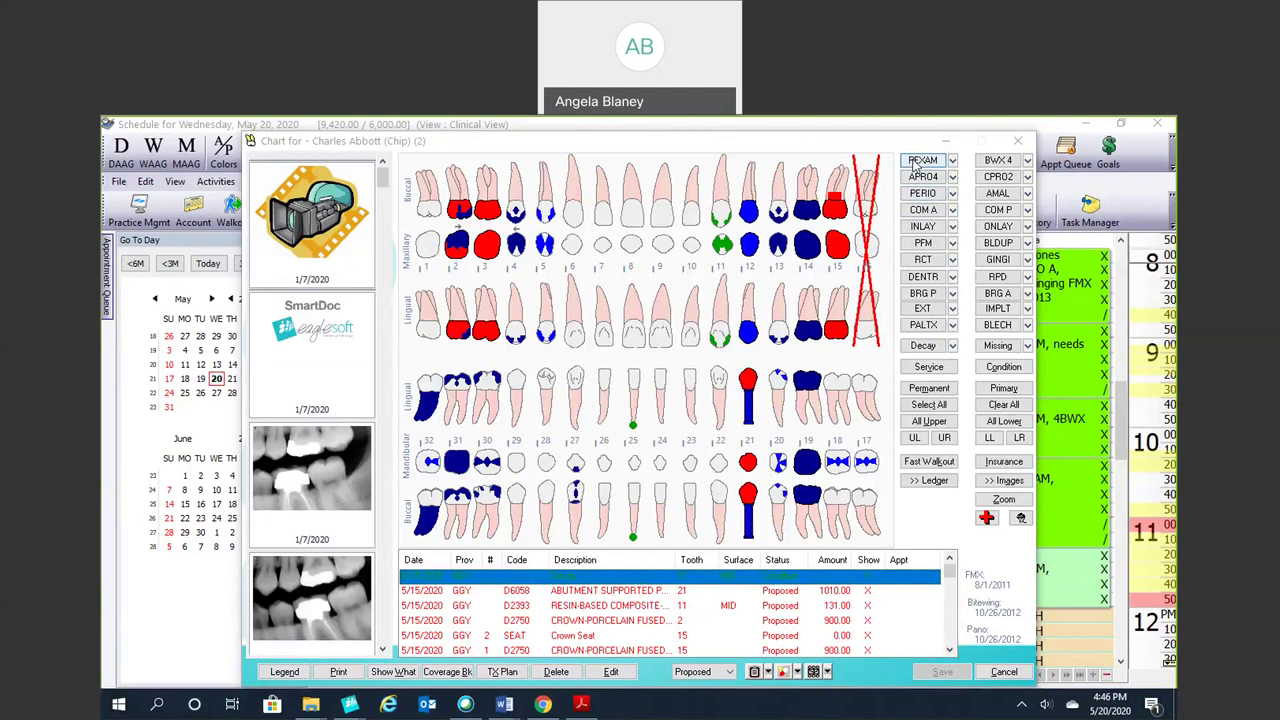
# Step: Display the codes grouped under the PEXAM and PERIO chart buttons, closing each list afterward
pyautogui.click(952, 160)
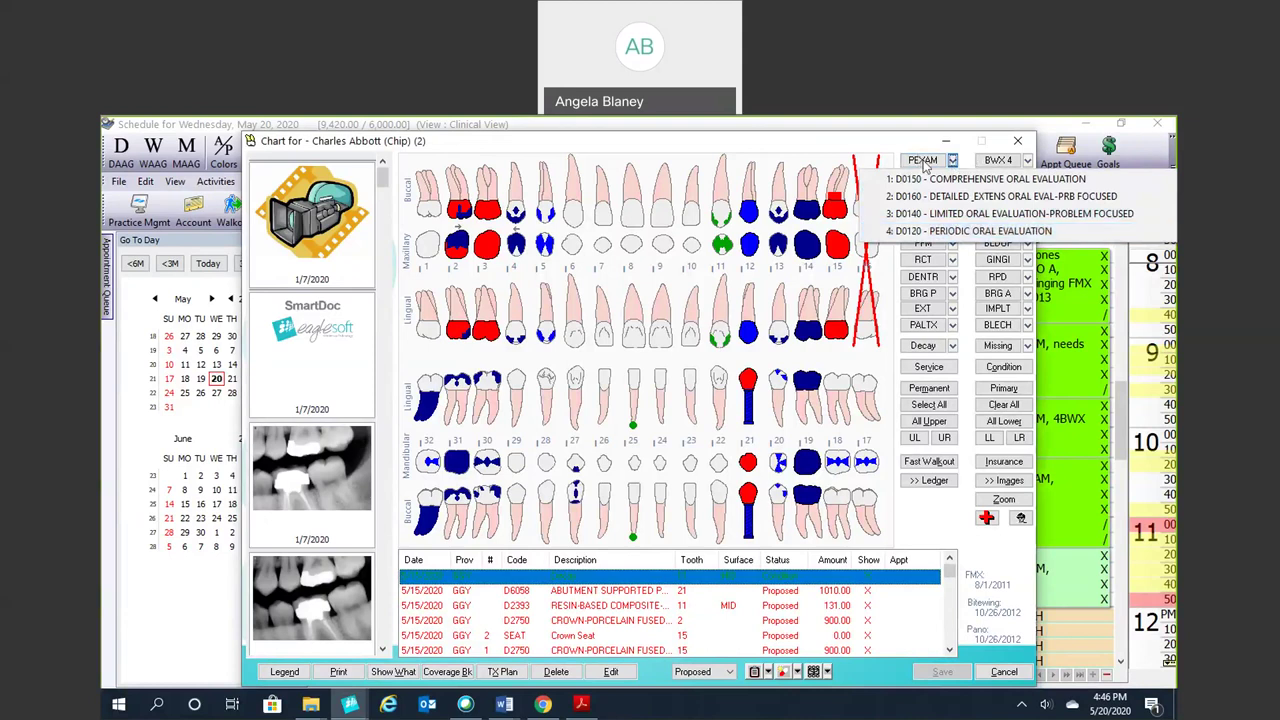
pyautogui.click(924, 165)
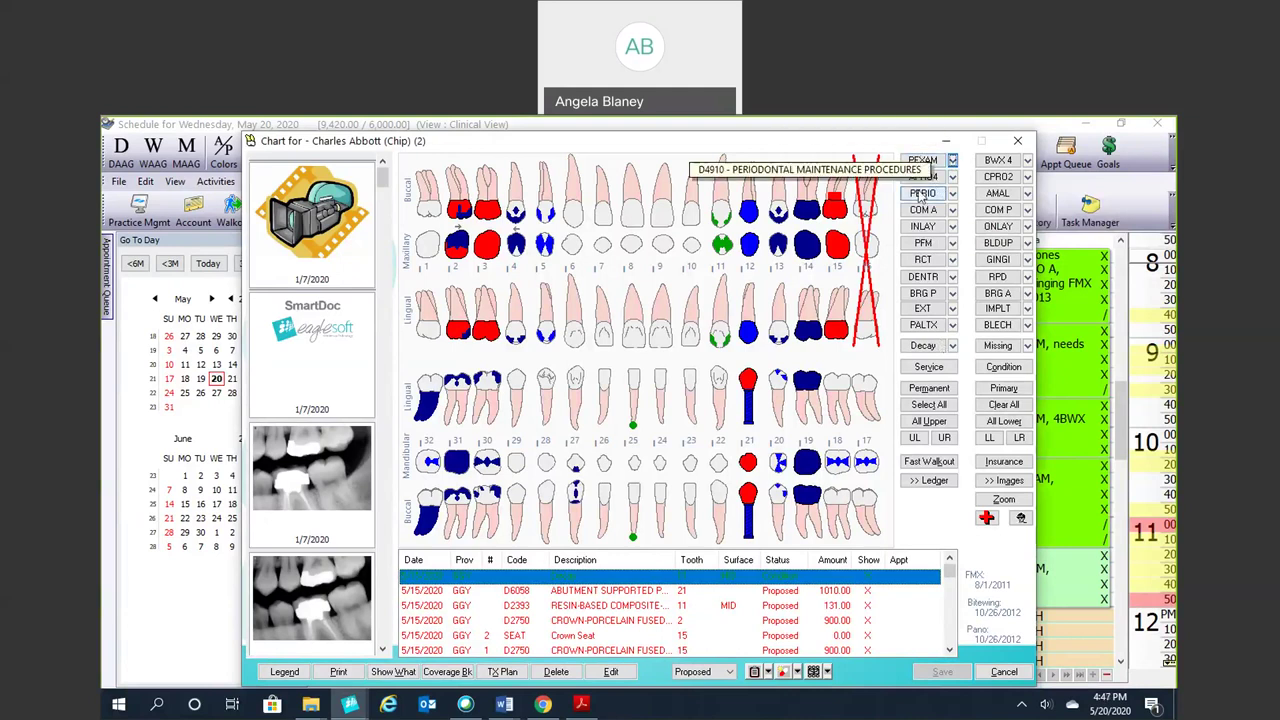
pyautogui.click(953, 194)
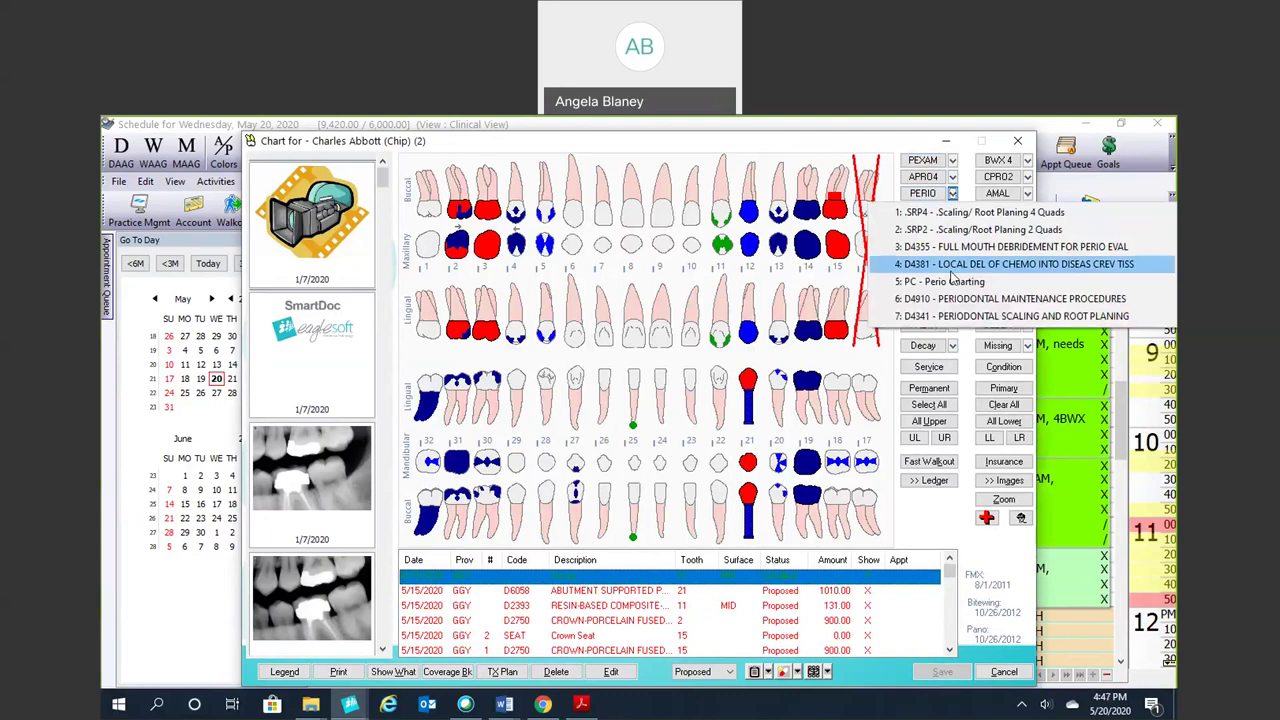
pyautogui.click(963, 193)
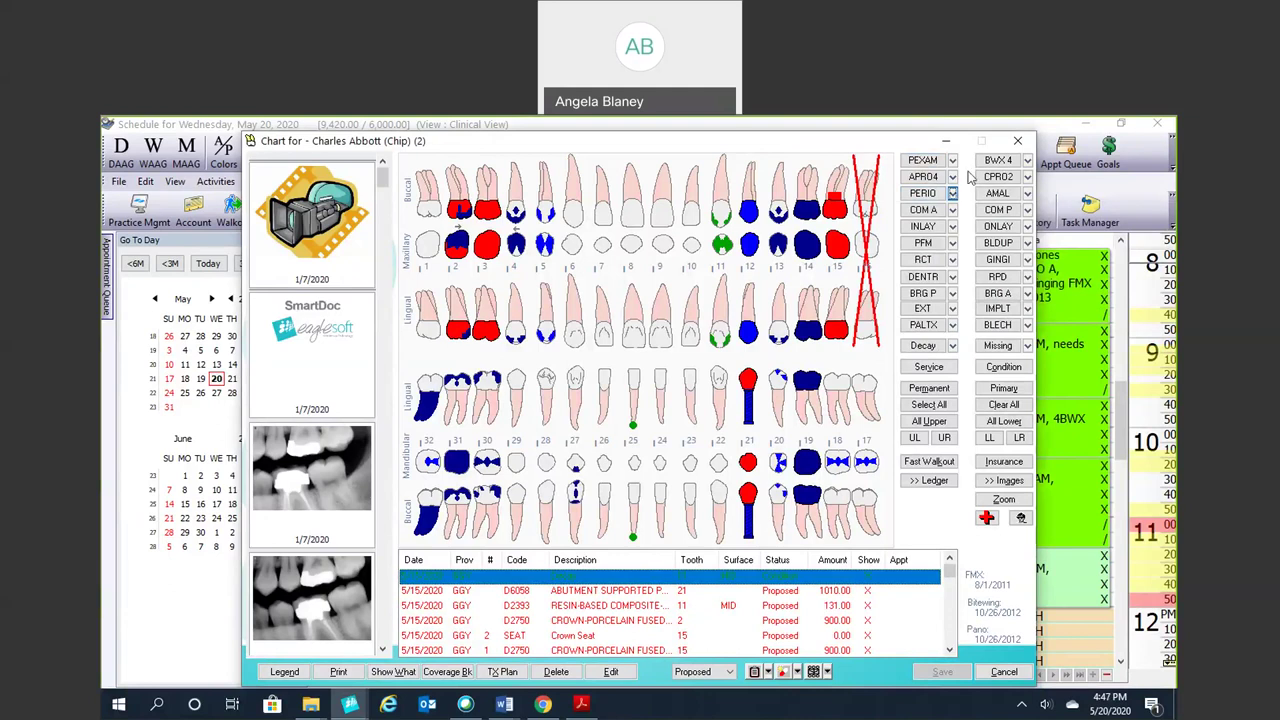
# Step: Close the chart and schedule, then bring up File > Preferences on the Quick Picks assignments
pyautogui.click(1015, 146)
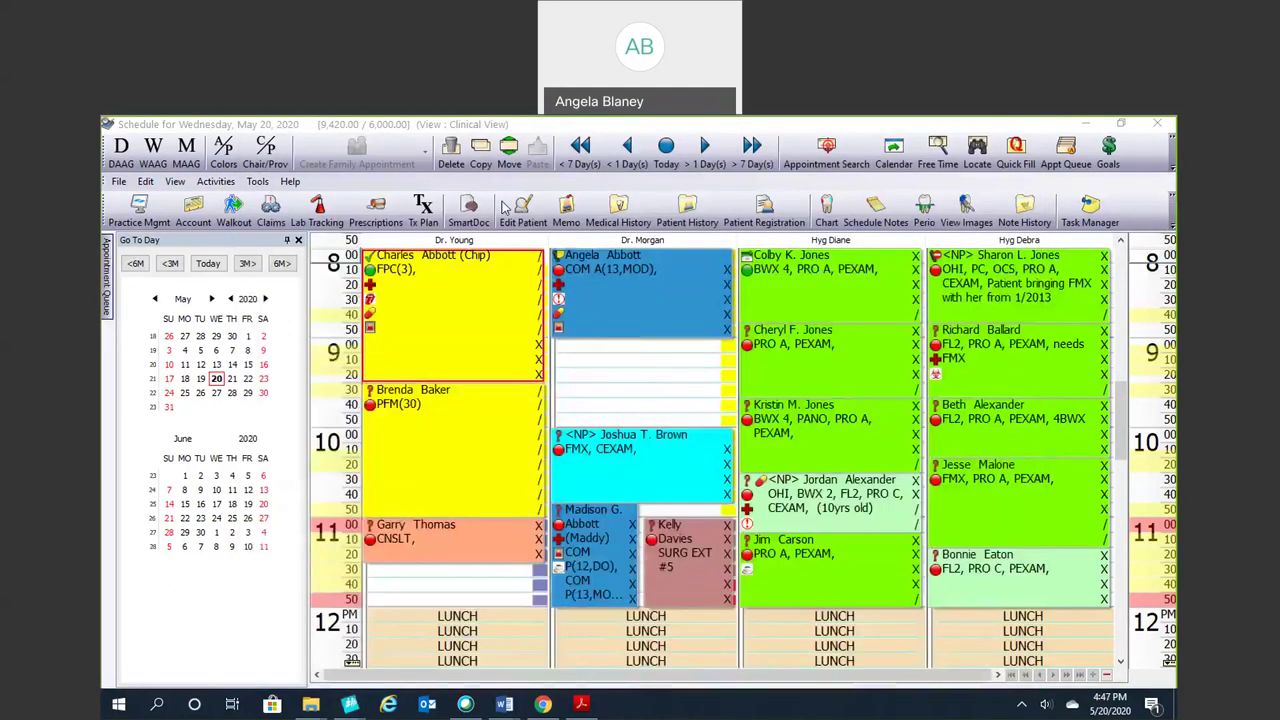
pyautogui.click(142, 206)
pyautogui.click(113, 141)
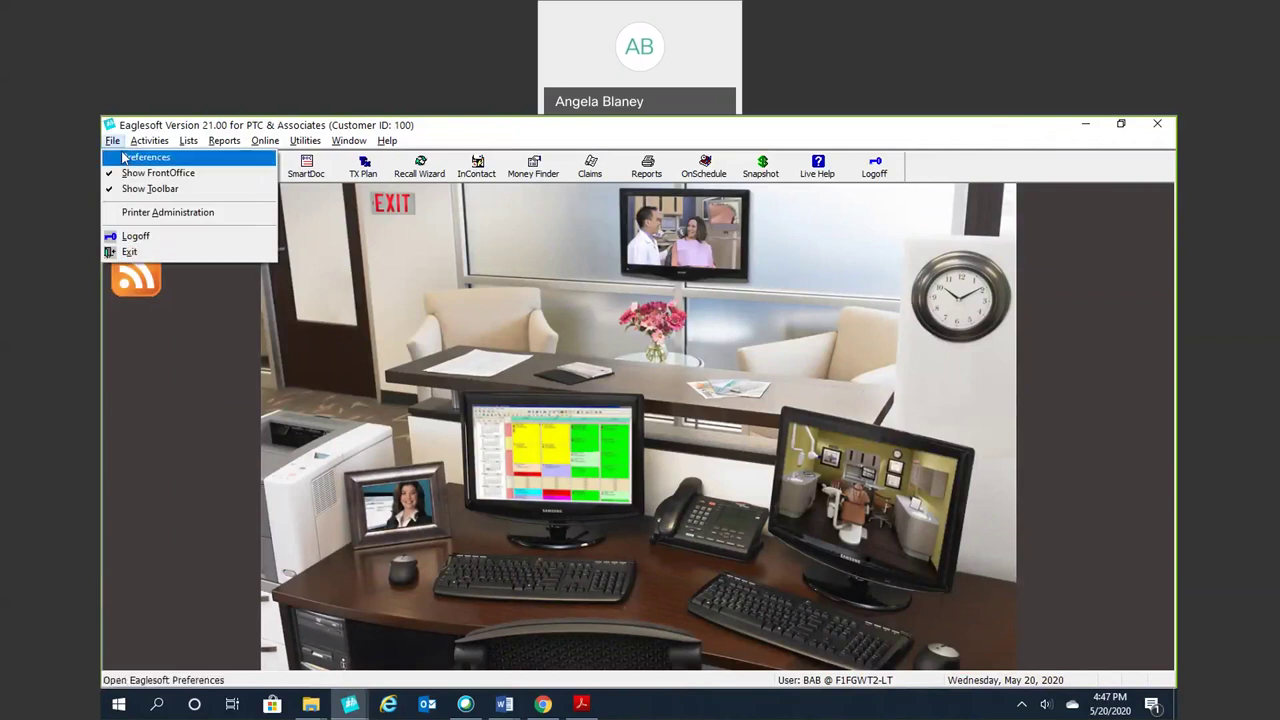
pyautogui.click(120, 153)
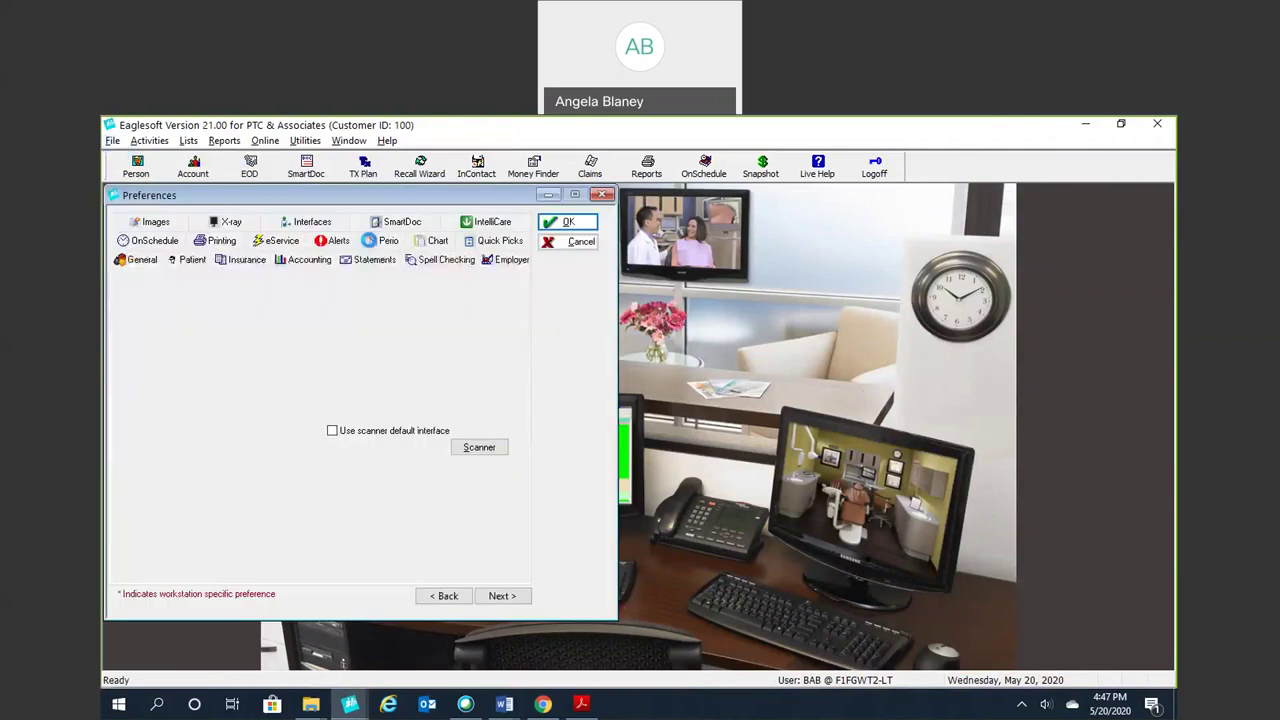
pyautogui.click(490, 243)
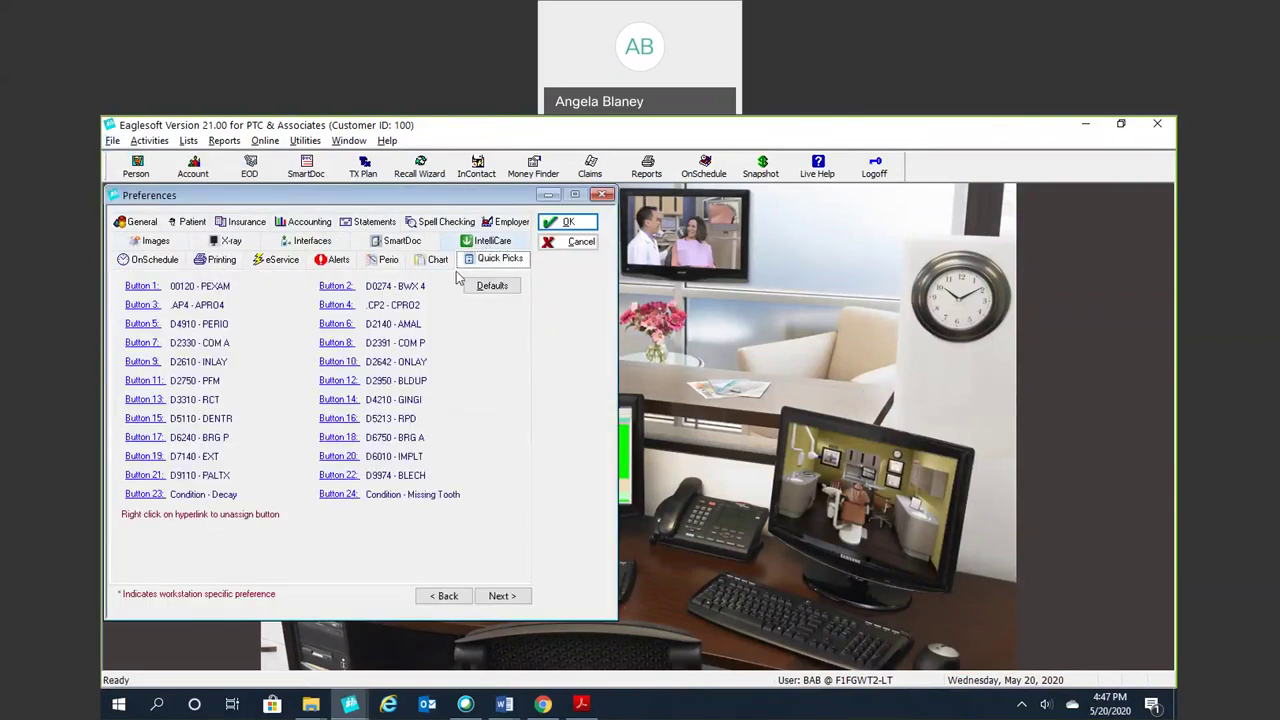
# Step: Assign D0150 comprehensive oral evaluation to quick-pick Button 1
pyautogui.click(139, 288)
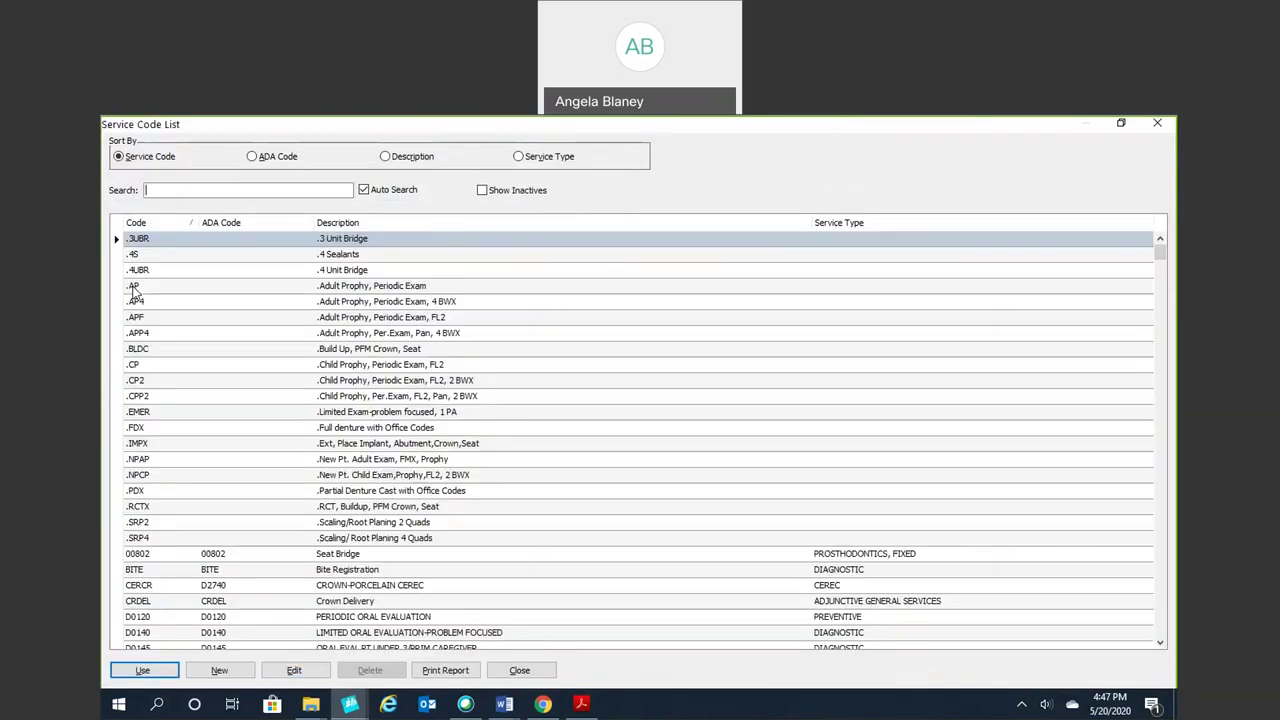
pyautogui.scroll(-1, 283, 390)
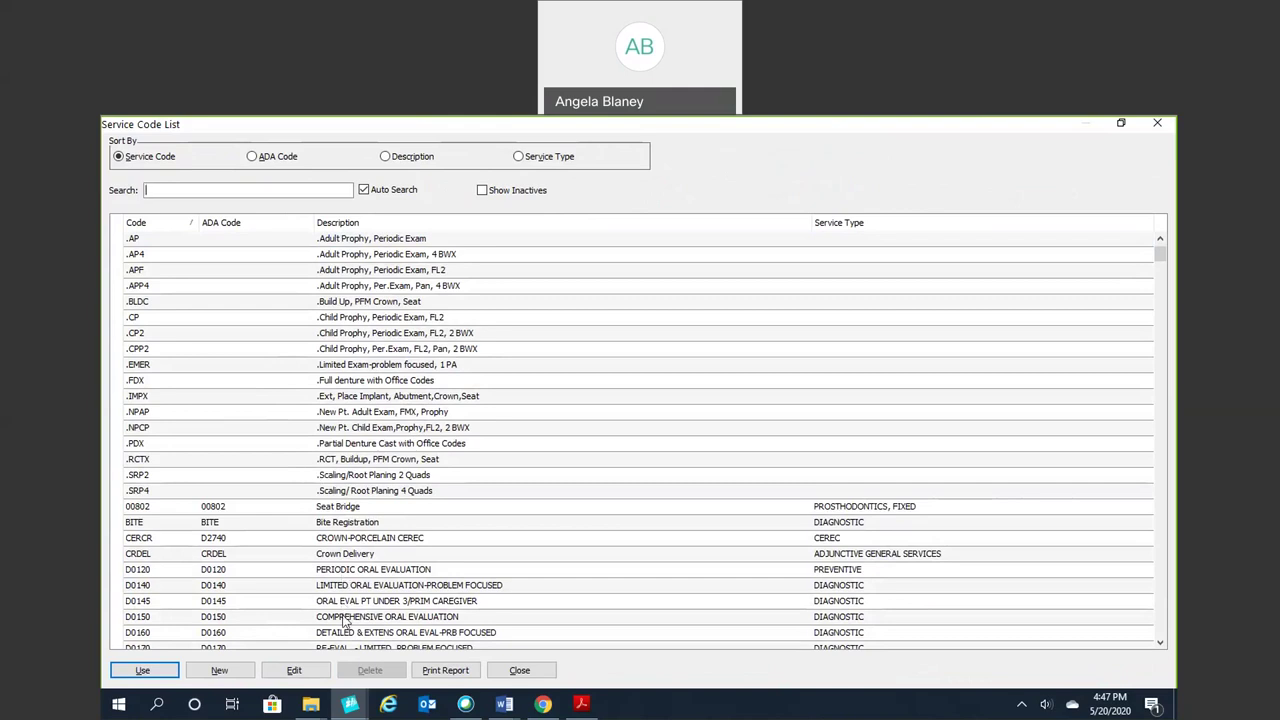
pyautogui.click(344, 617)
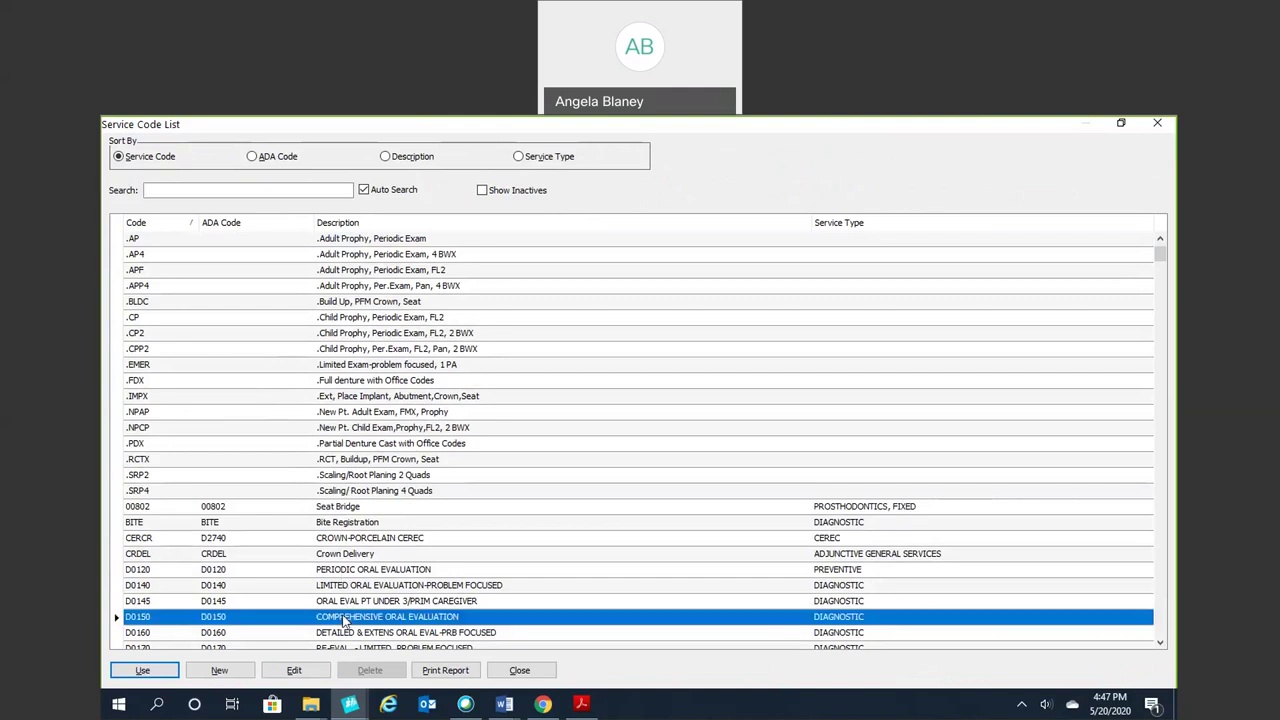
pyautogui.click(175, 670)
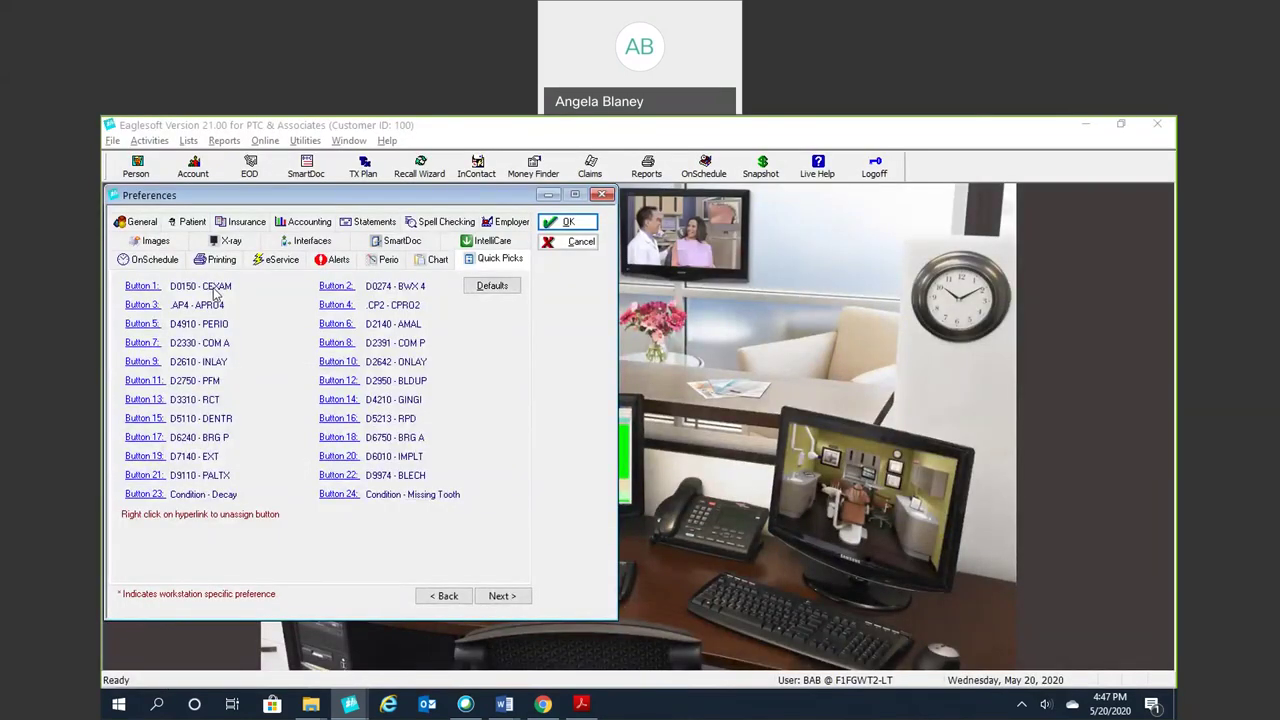
# Step: Unassign Button 1, reassign it to D0120 - PEXAM, and save the preferences
pyautogui.rightClick(149, 292)
pyautogui.click(148, 293)
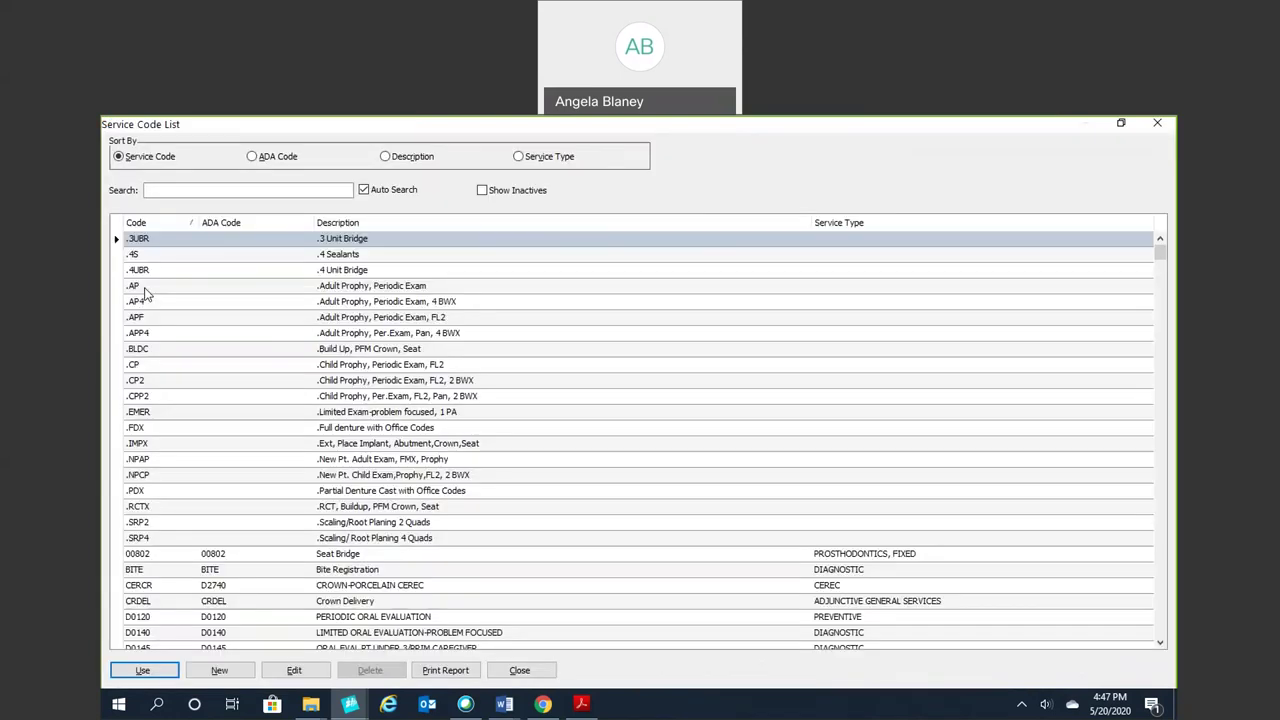
pyautogui.click(340, 617)
pyautogui.click(160, 674)
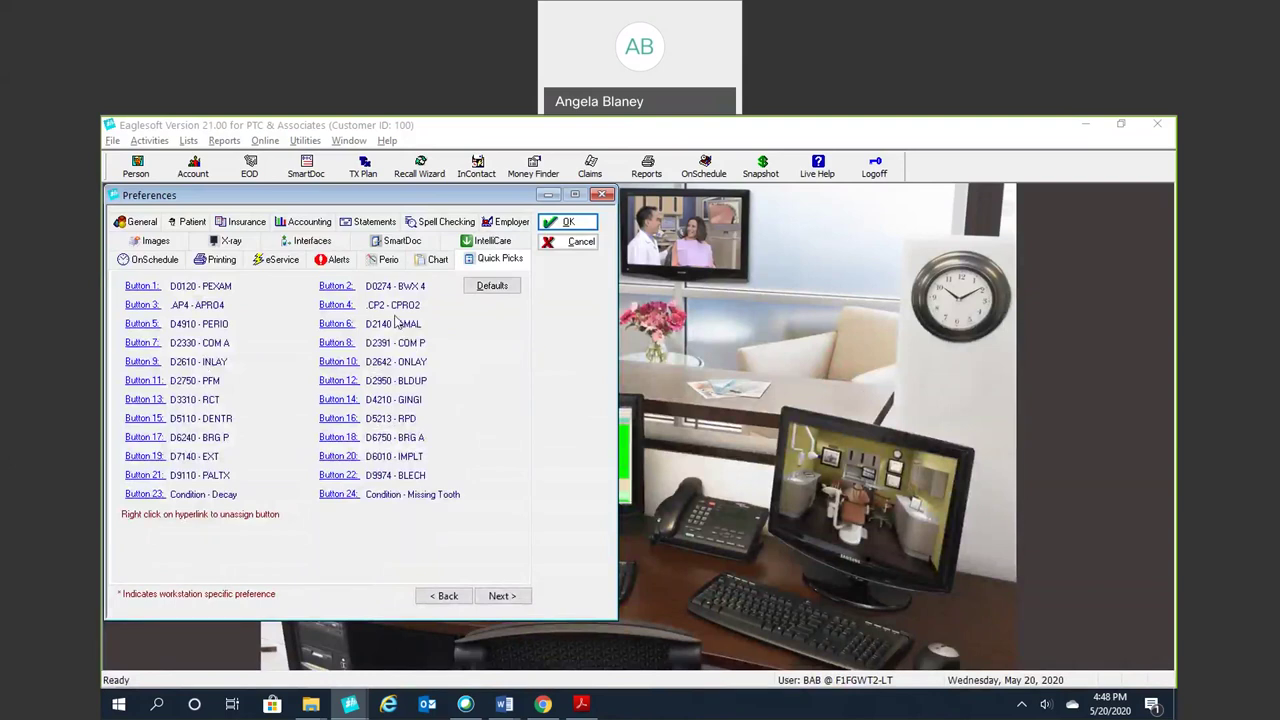
pyautogui.click(568, 222)
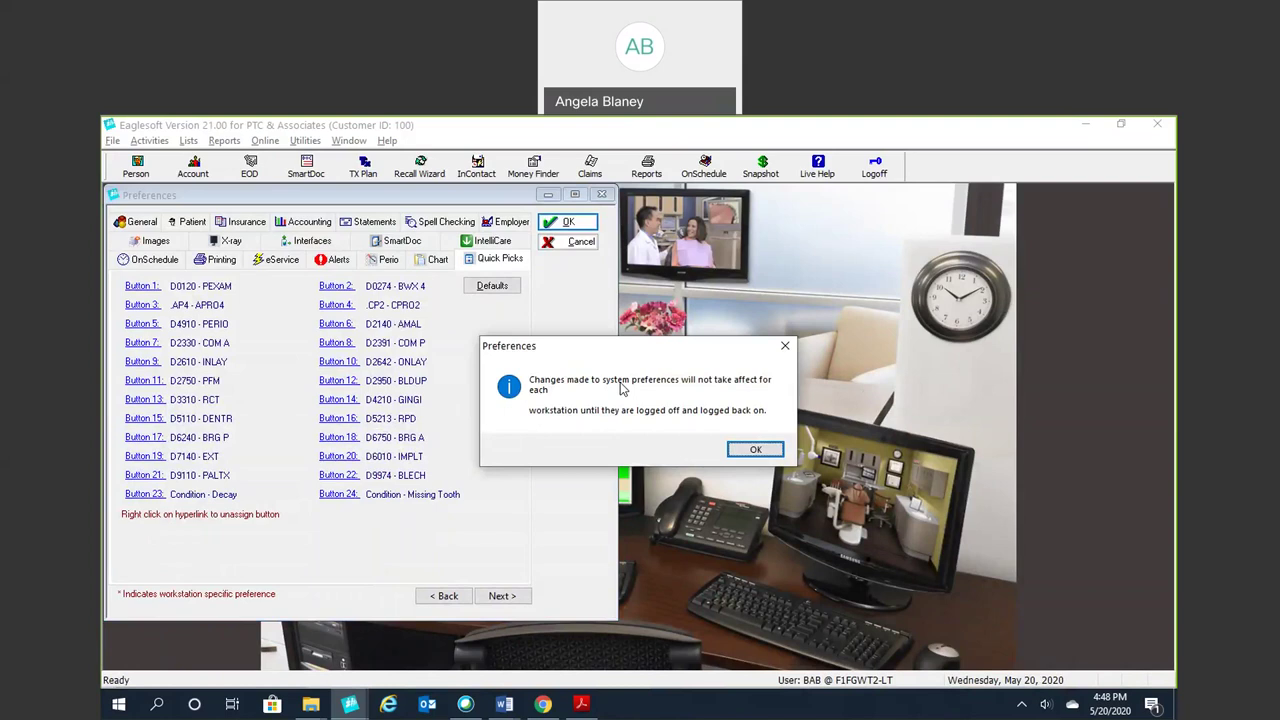
# Step: Reopen the schedule and patient chart, check the PEXAM codes, then close the chart
pyautogui.click(754, 452)
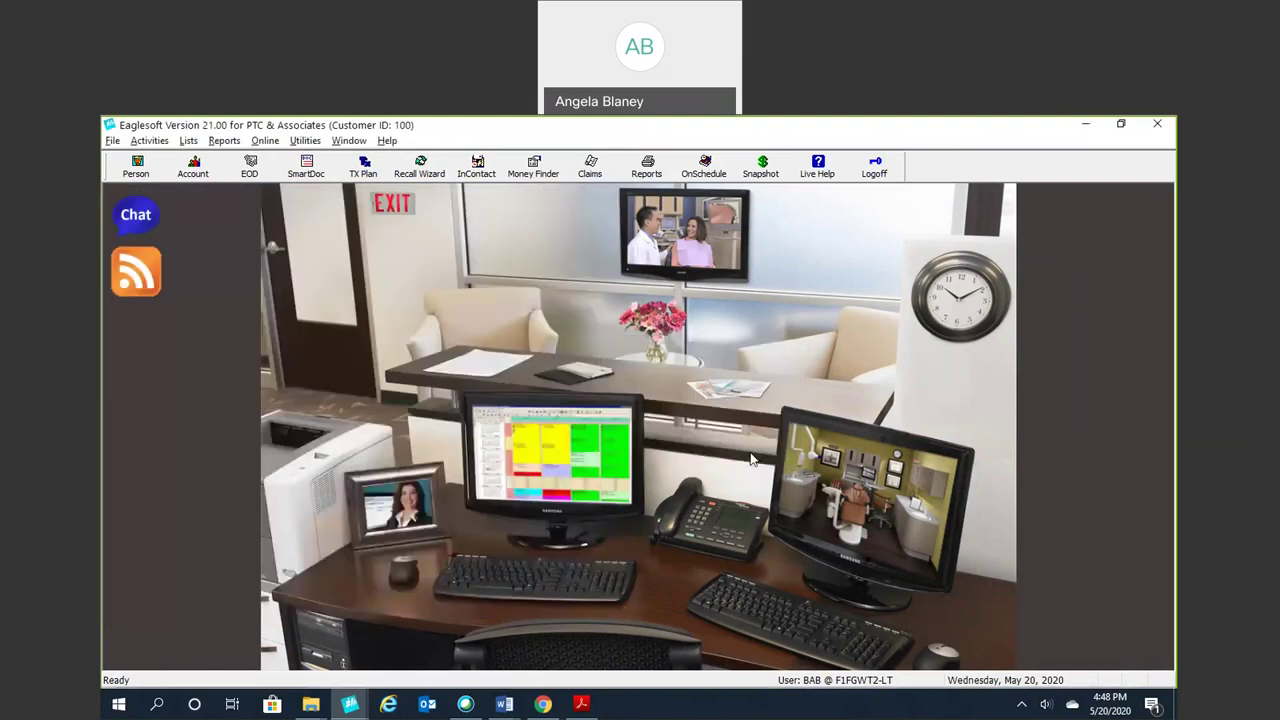
pyautogui.click(573, 461)
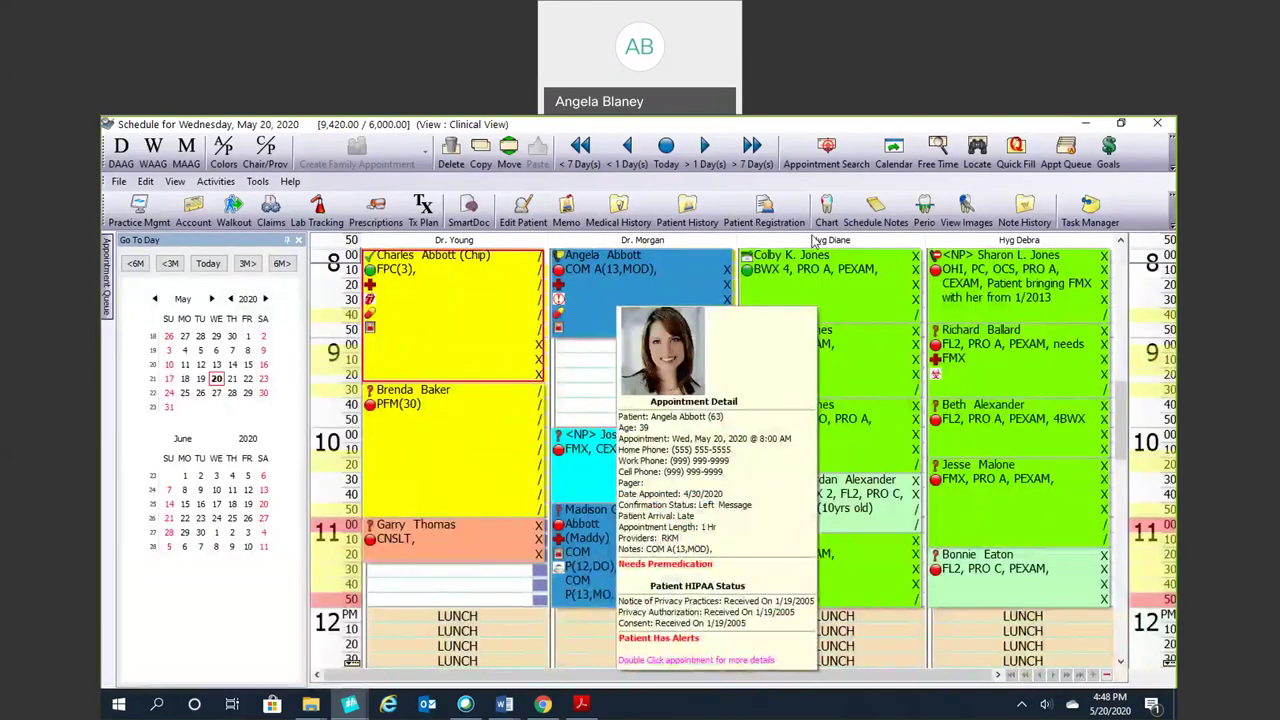
pyautogui.click(826, 212)
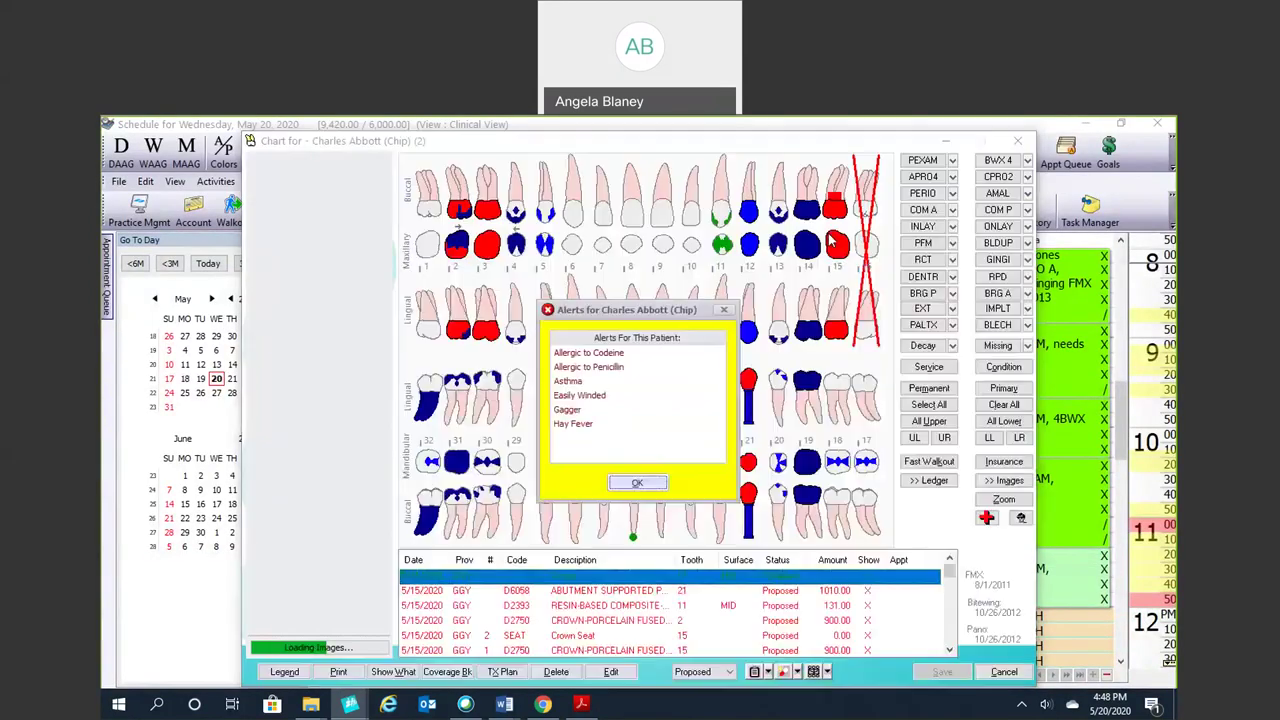
pyautogui.press('Return')
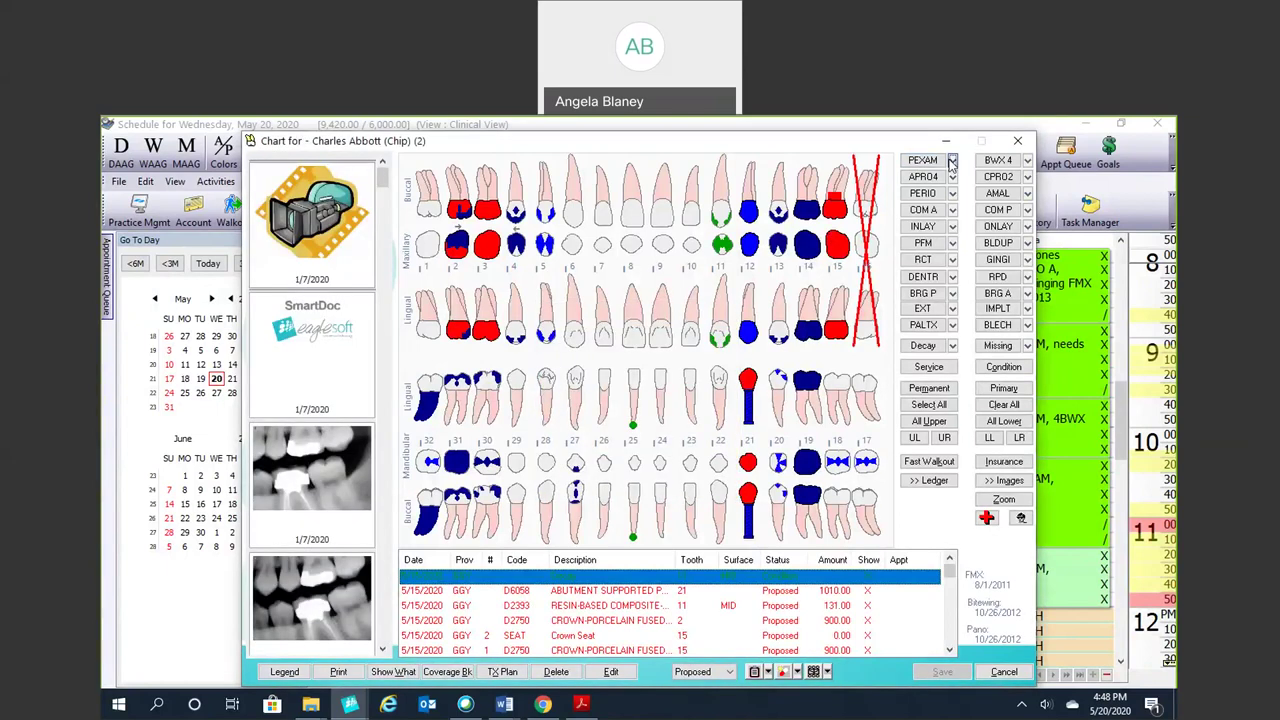
pyautogui.click(952, 162)
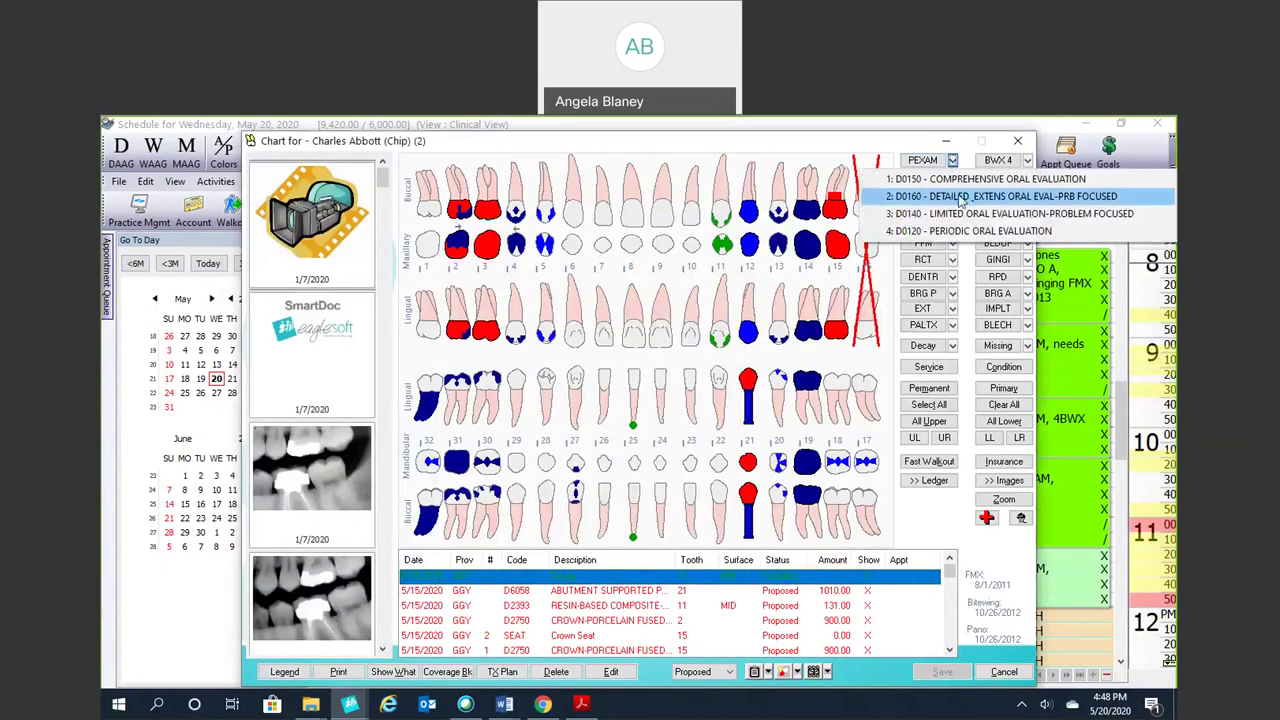
pyautogui.click(1017, 143)
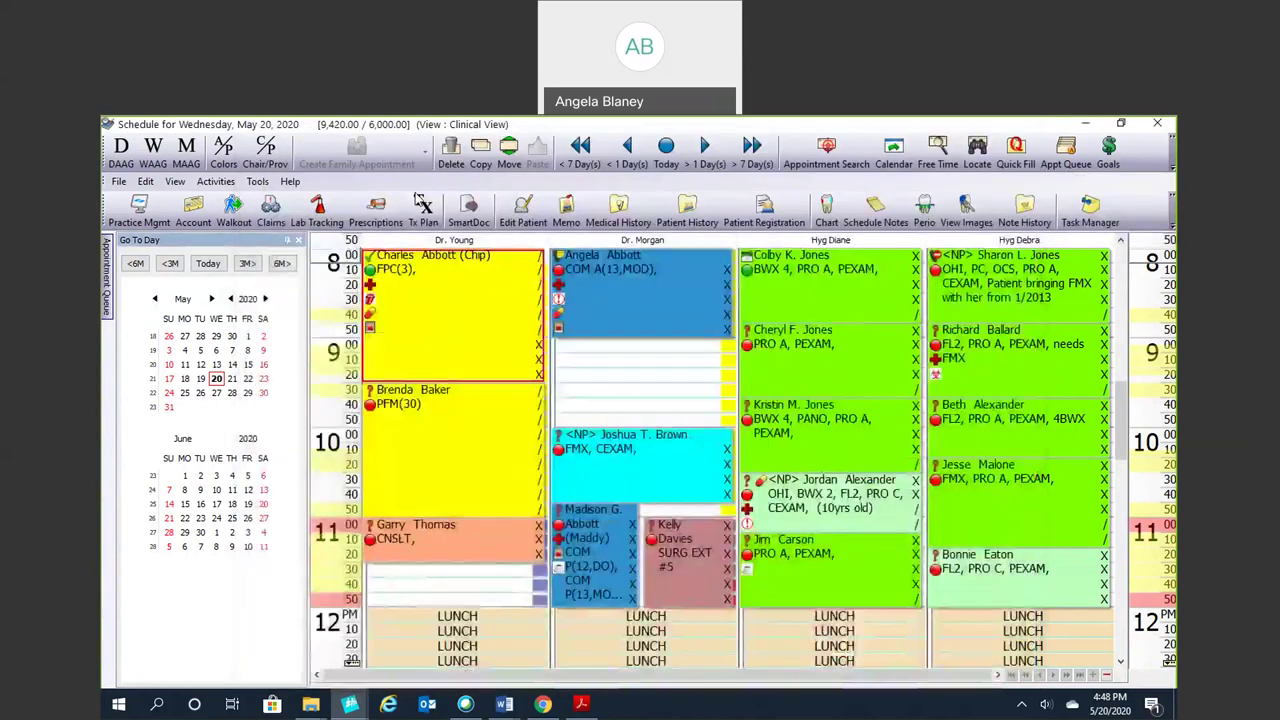
# Step: Close the schedule and edit service code D0150 (CEXAM, $50.00) from Lists > Service Codes
pyautogui.click(155, 218)
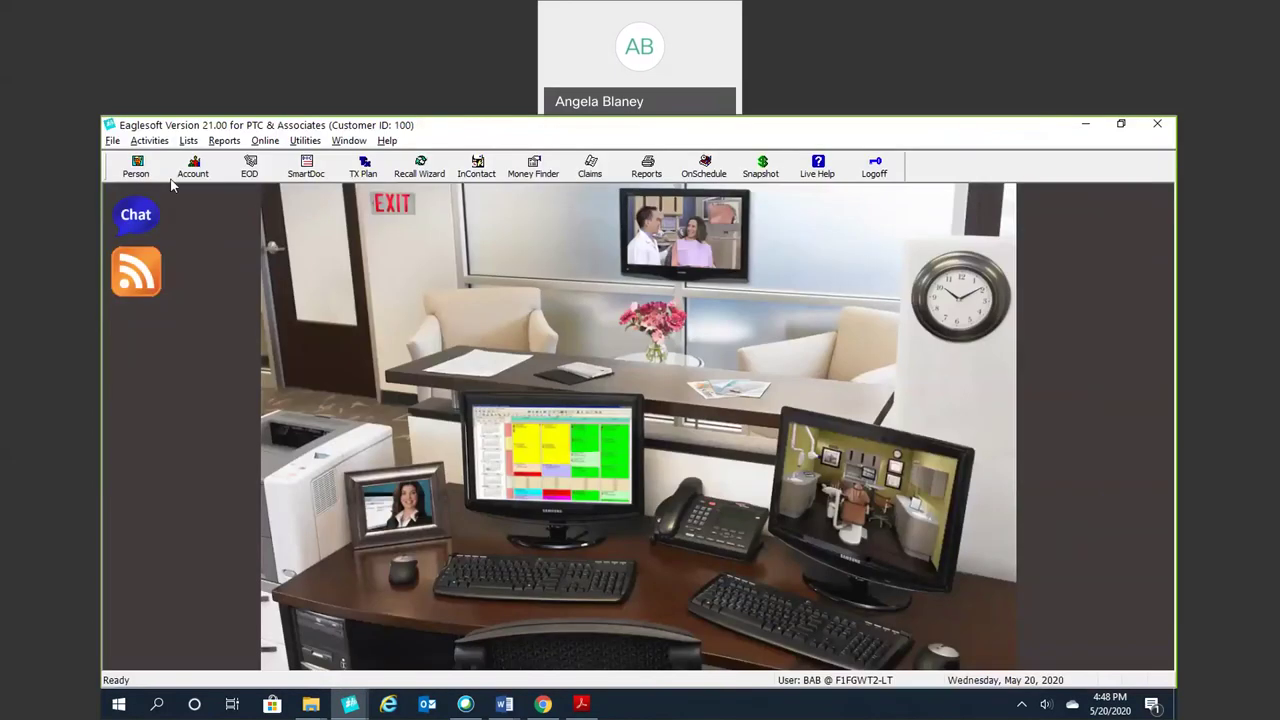
pyautogui.click(189, 141)
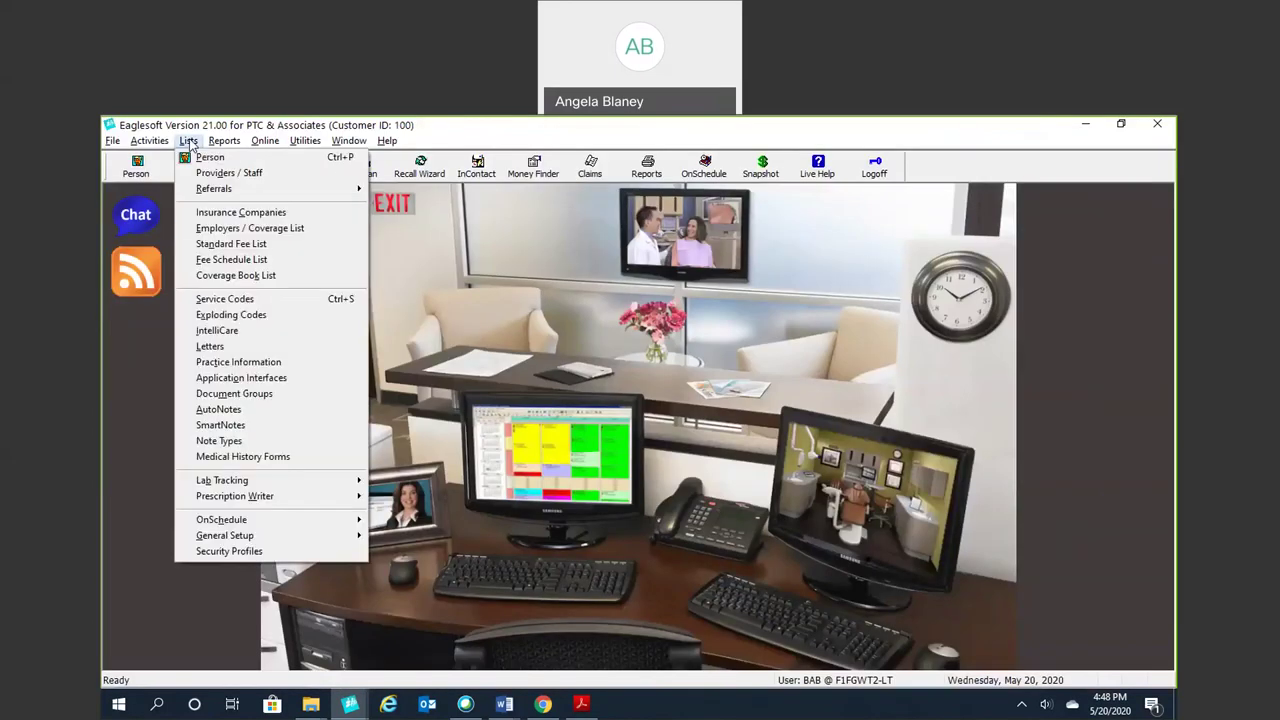
pyautogui.click(222, 299)
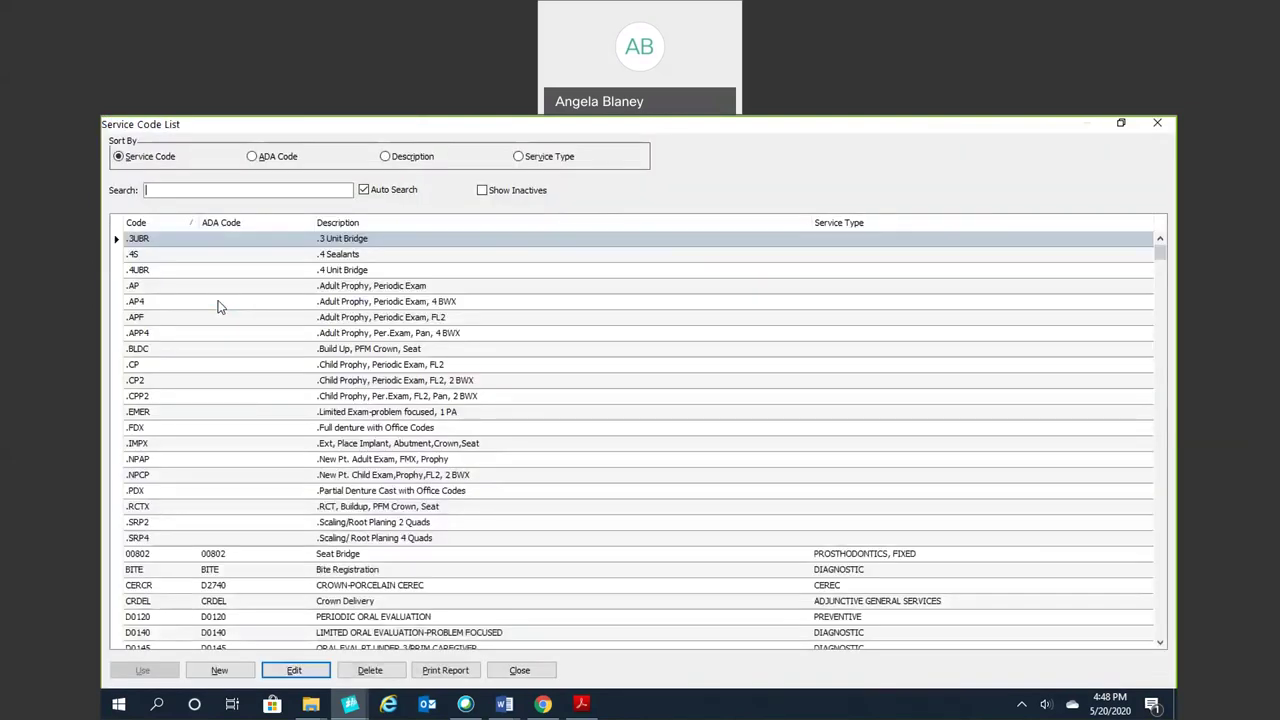
pyautogui.scroll(-1, 443, 404)
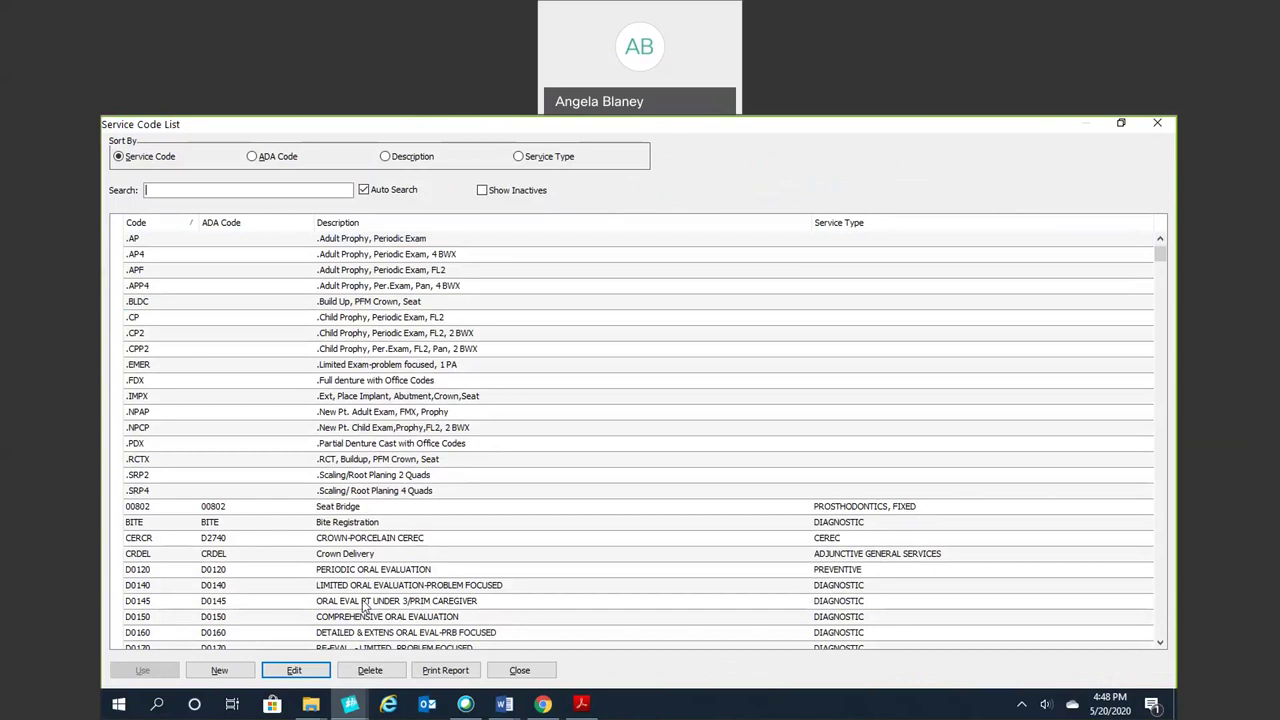
pyautogui.scroll(-1, 355, 625)
pyautogui.scroll(-2, 352, 620)
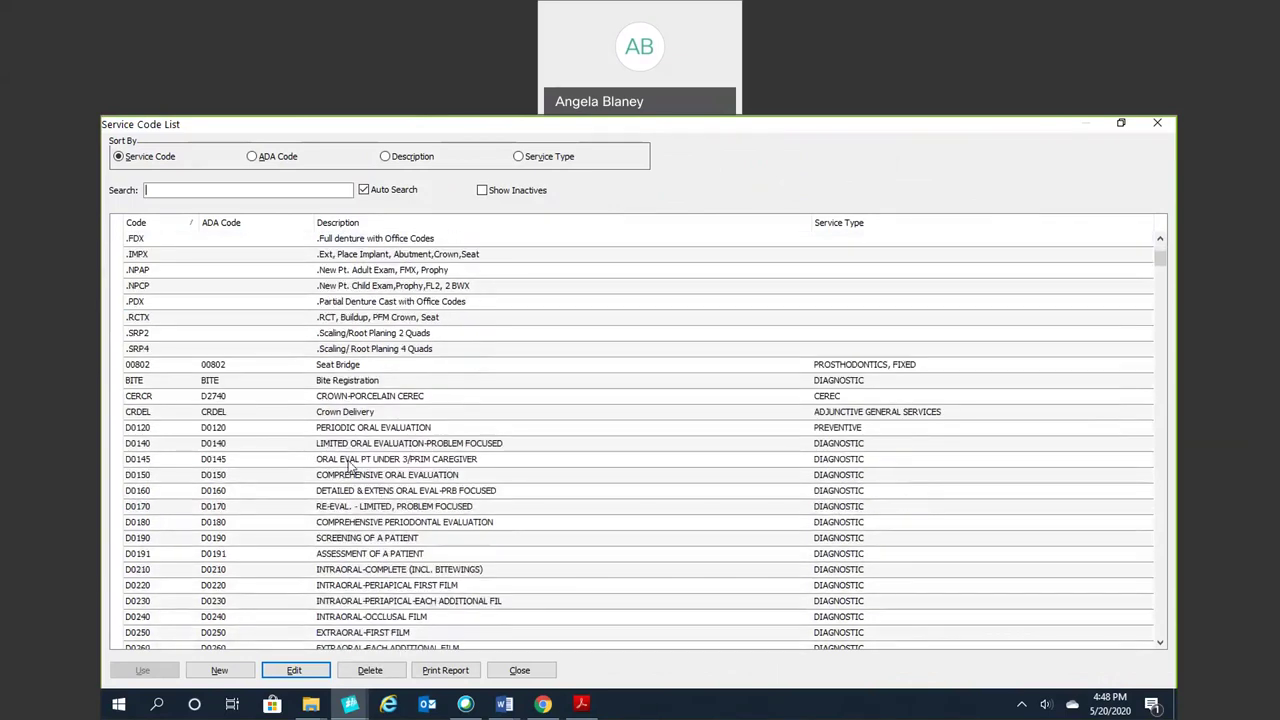
pyautogui.click(352, 480)
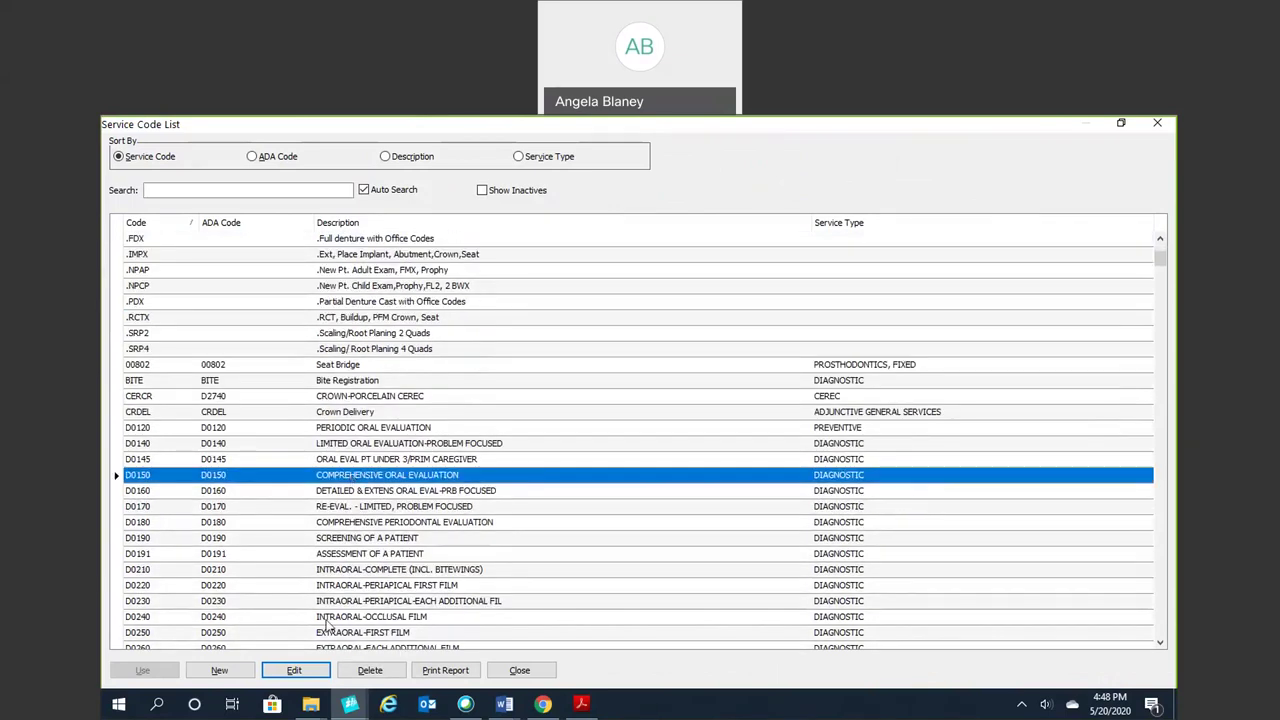
pyautogui.click(297, 672)
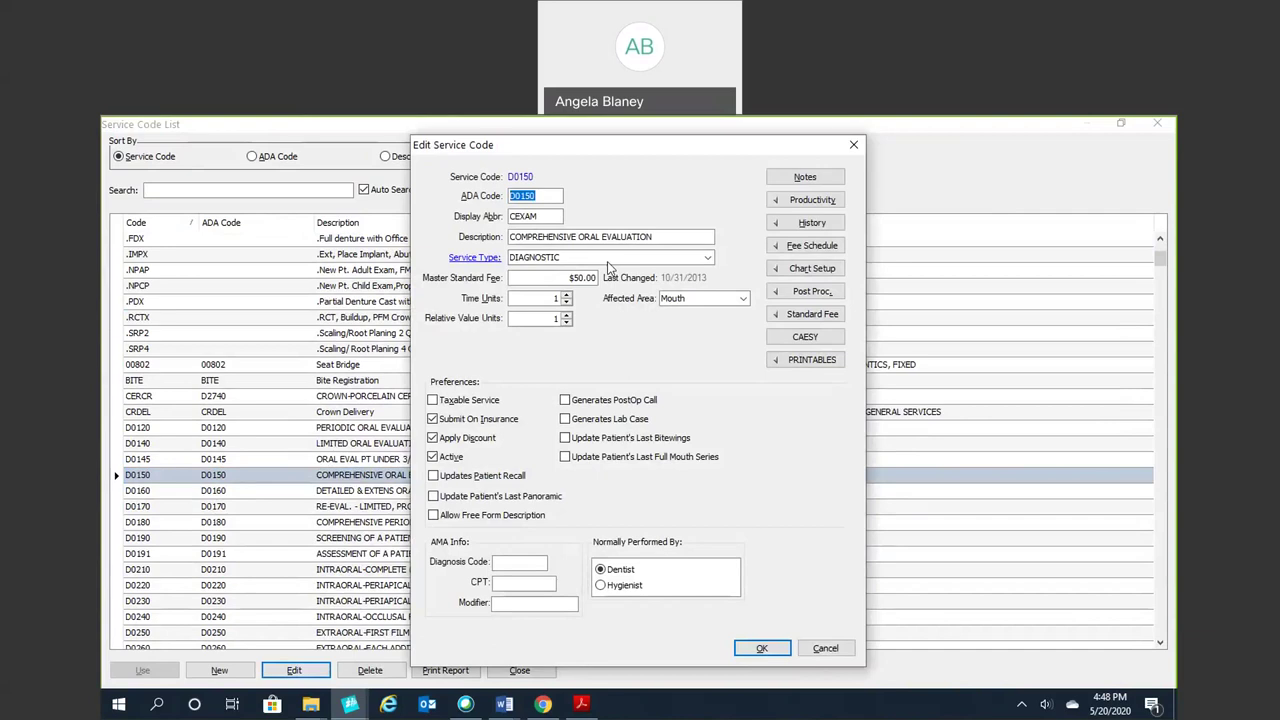
# Step: In D0150's Chart Setup, keep Button Group 1: PEXAM and save the service code
pyautogui.click(800, 272)
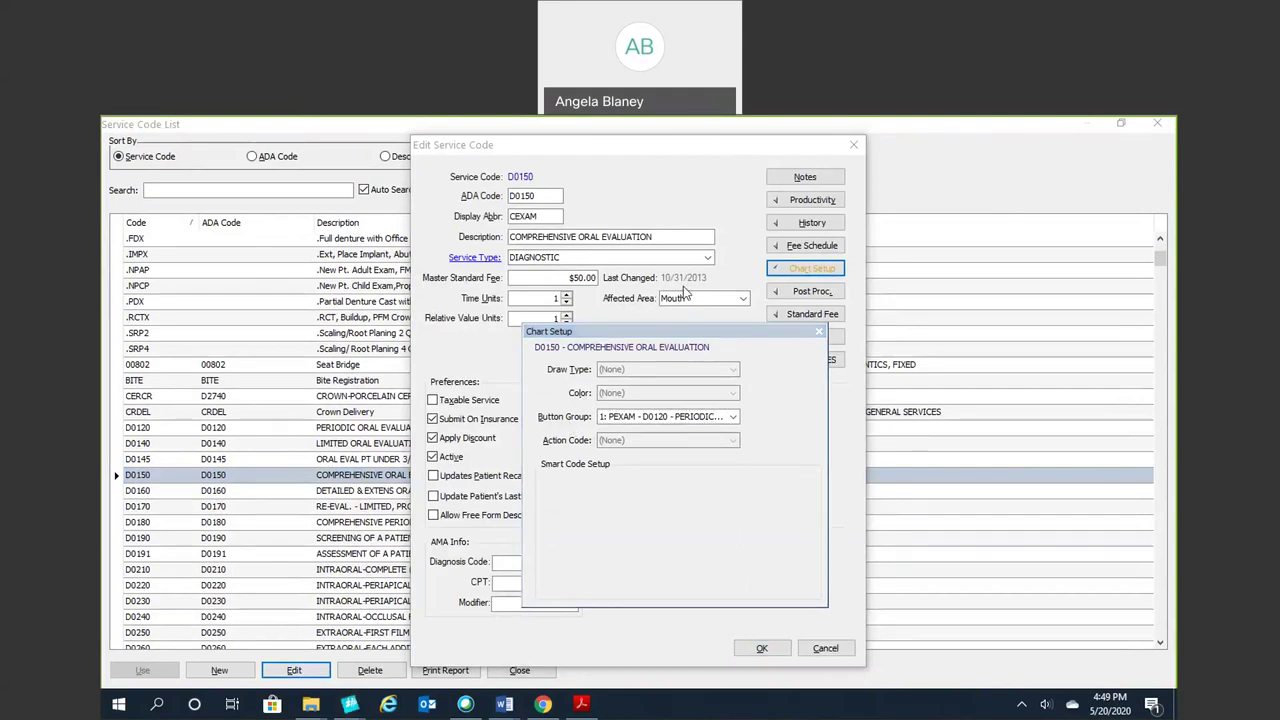
pyautogui.click(733, 417)
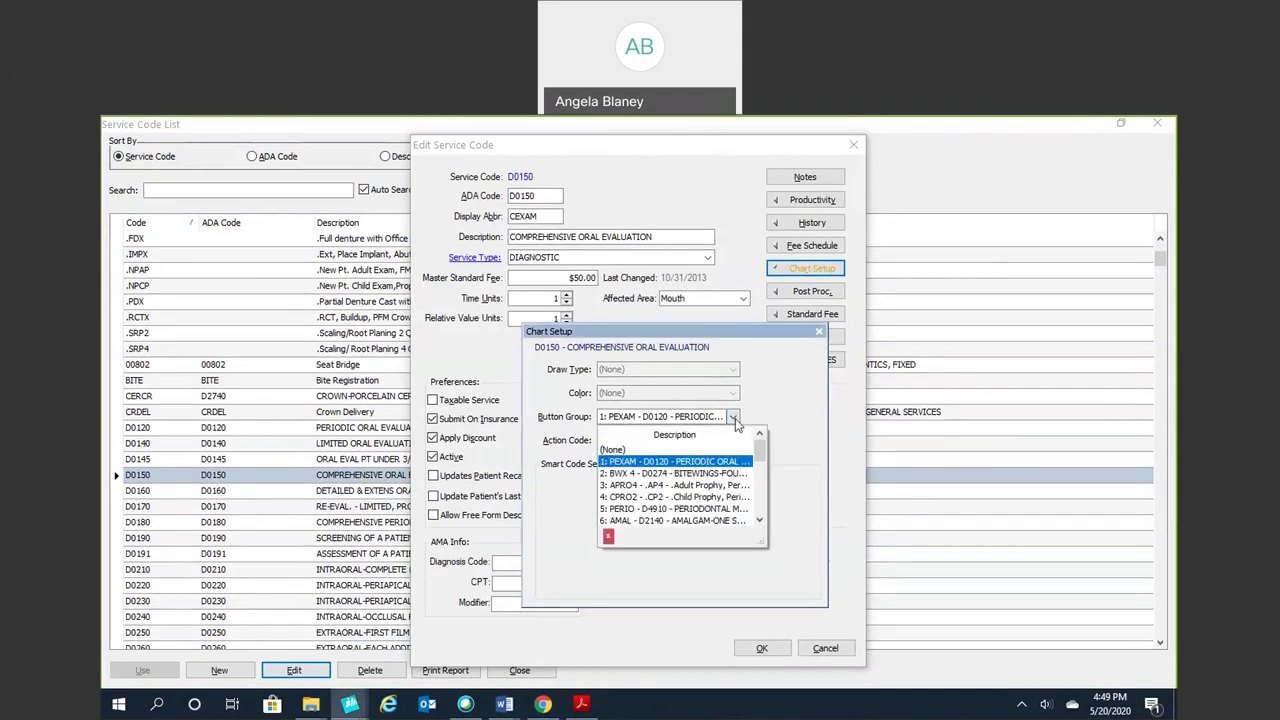
pyautogui.click(679, 463)
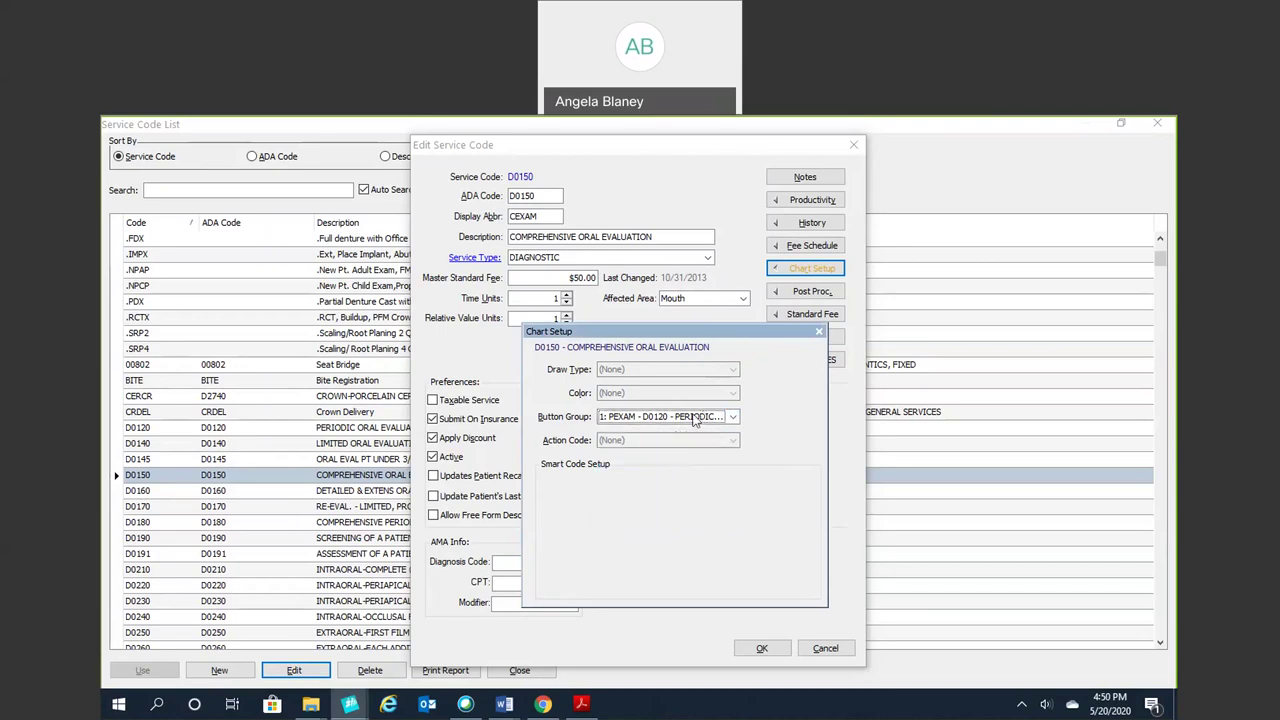
pyautogui.click(765, 649)
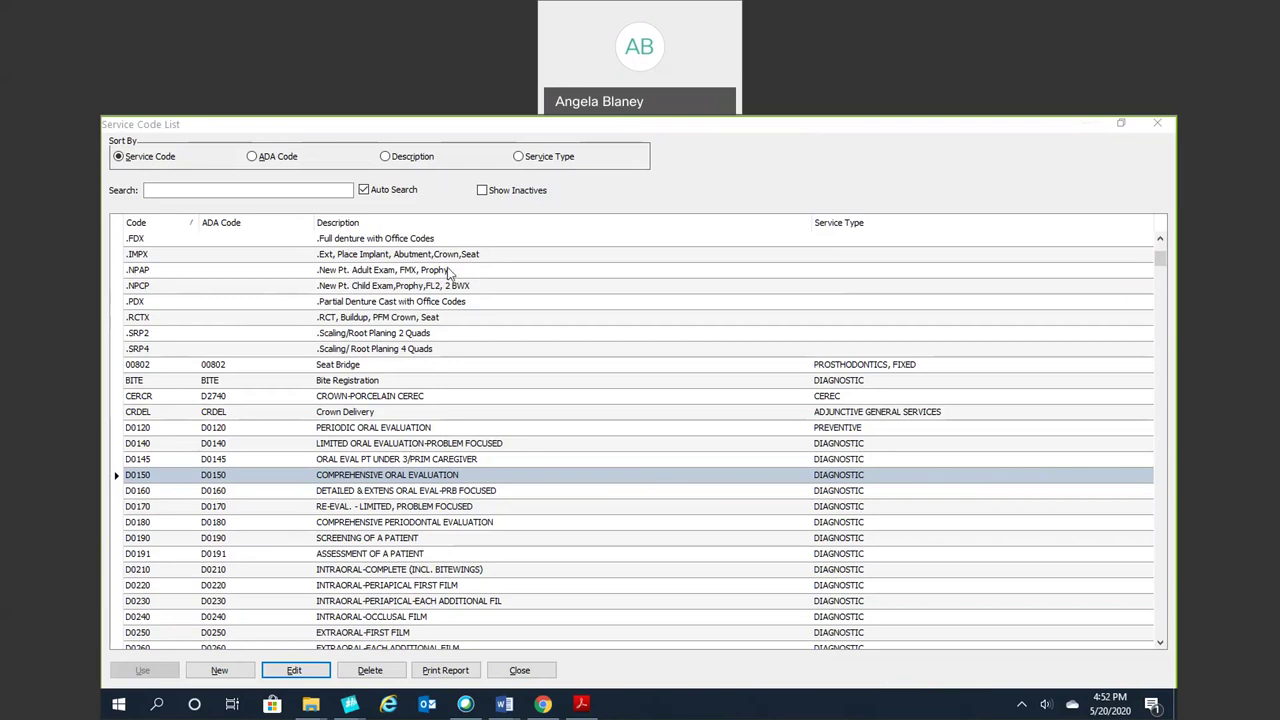
# Step: Close the service code list and edit exploding code .AP4 from Lists > Exploding Codes
pyautogui.click(519, 677)
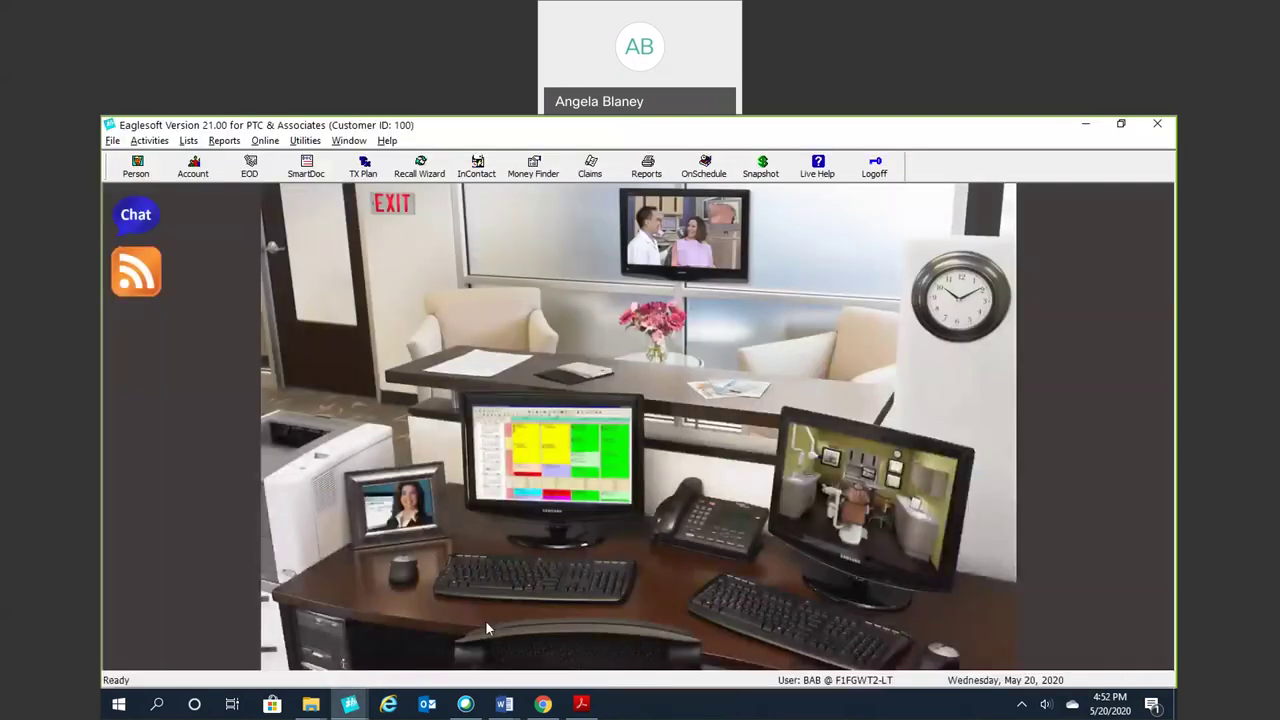
pyautogui.click(187, 141)
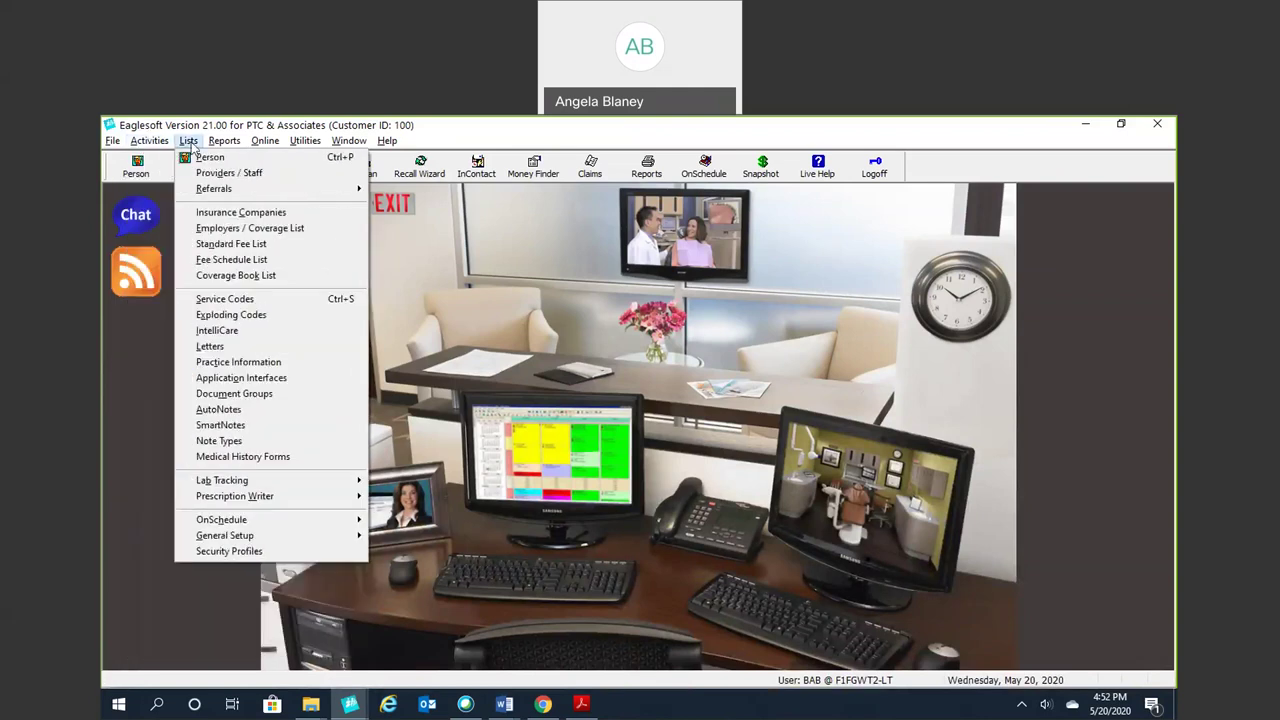
pyautogui.click(217, 315)
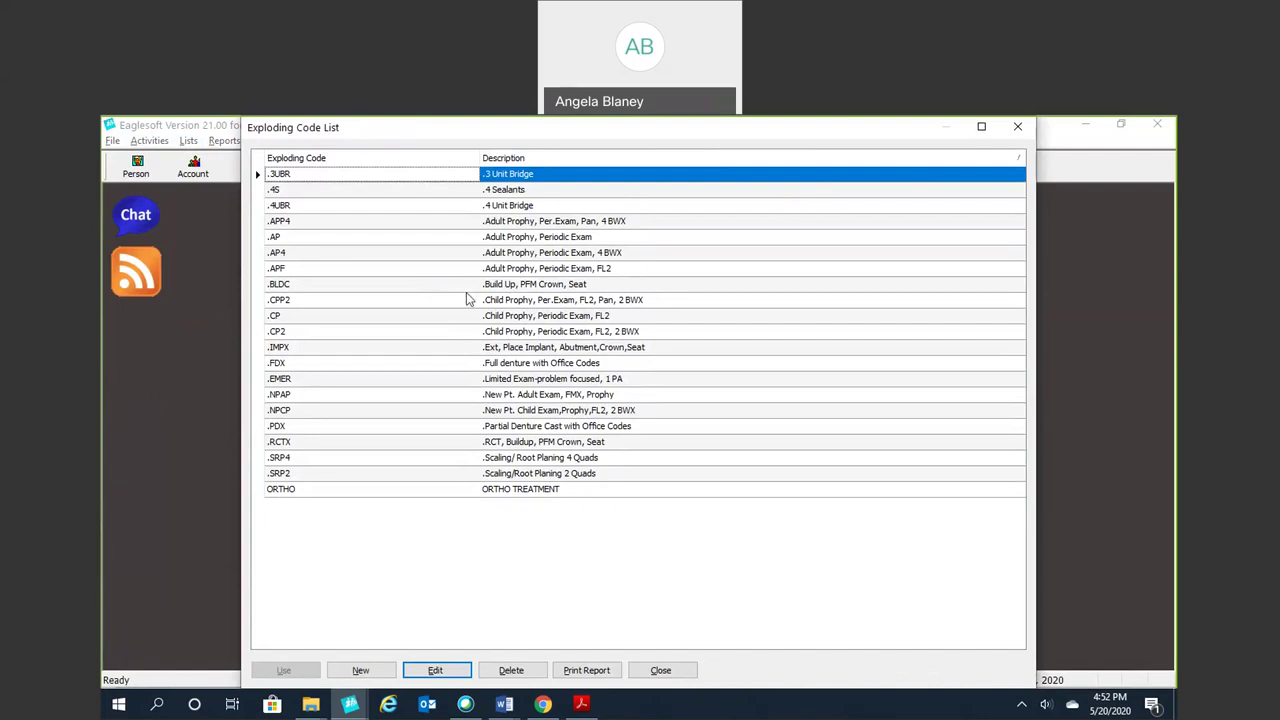
pyautogui.click(497, 257)
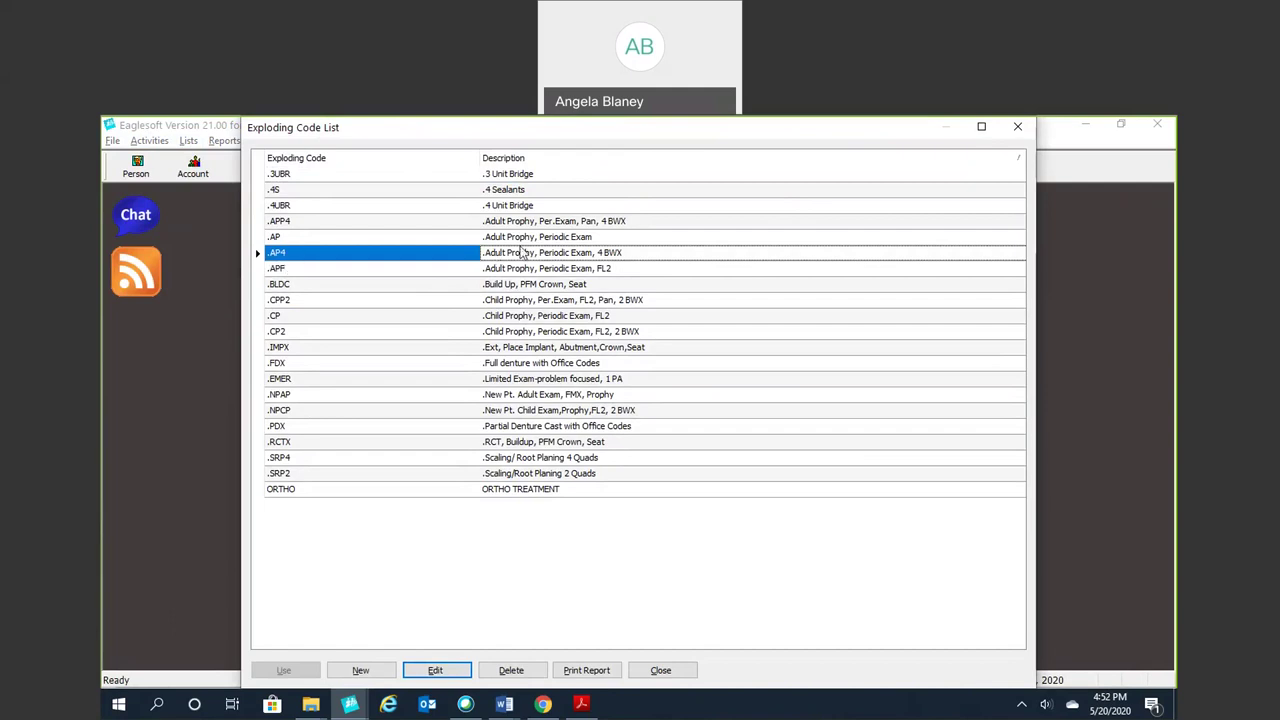
pyautogui.click(445, 673)
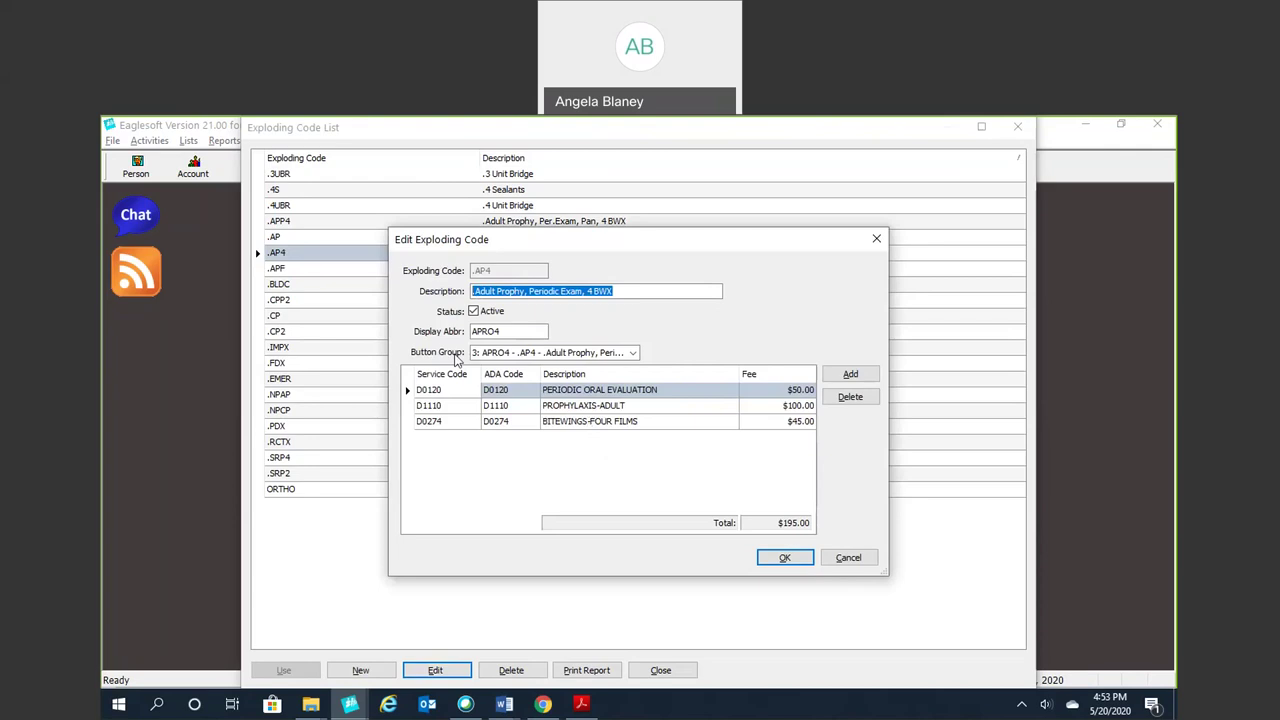
# Step: Keep .AP4 in the APRO4 button group and save it
pyautogui.click(632, 353)
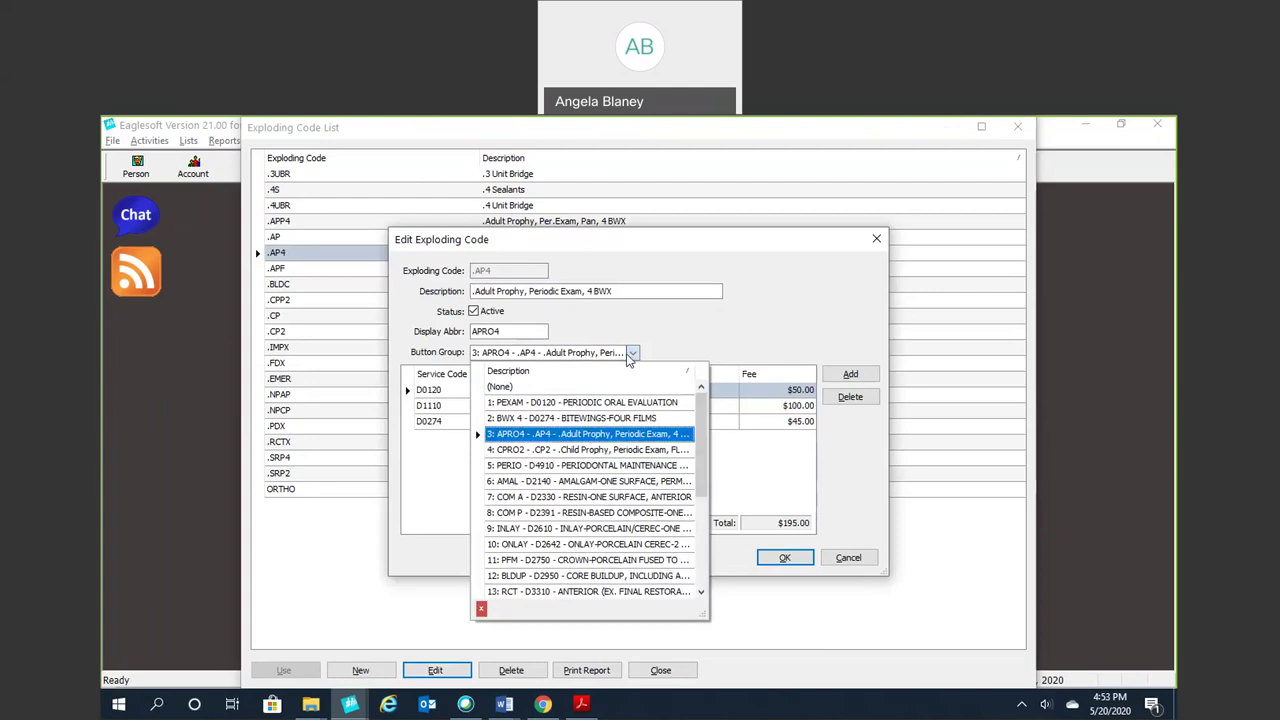
pyautogui.click(631, 353)
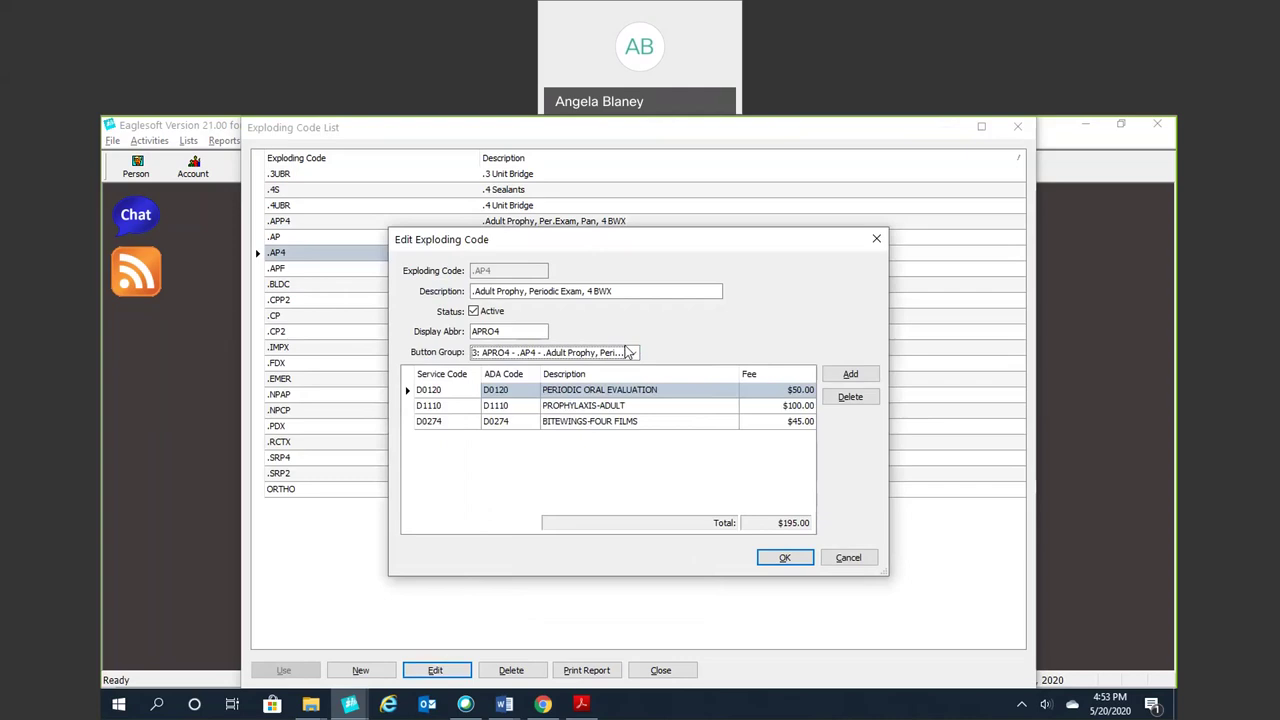
pyautogui.click(784, 557)
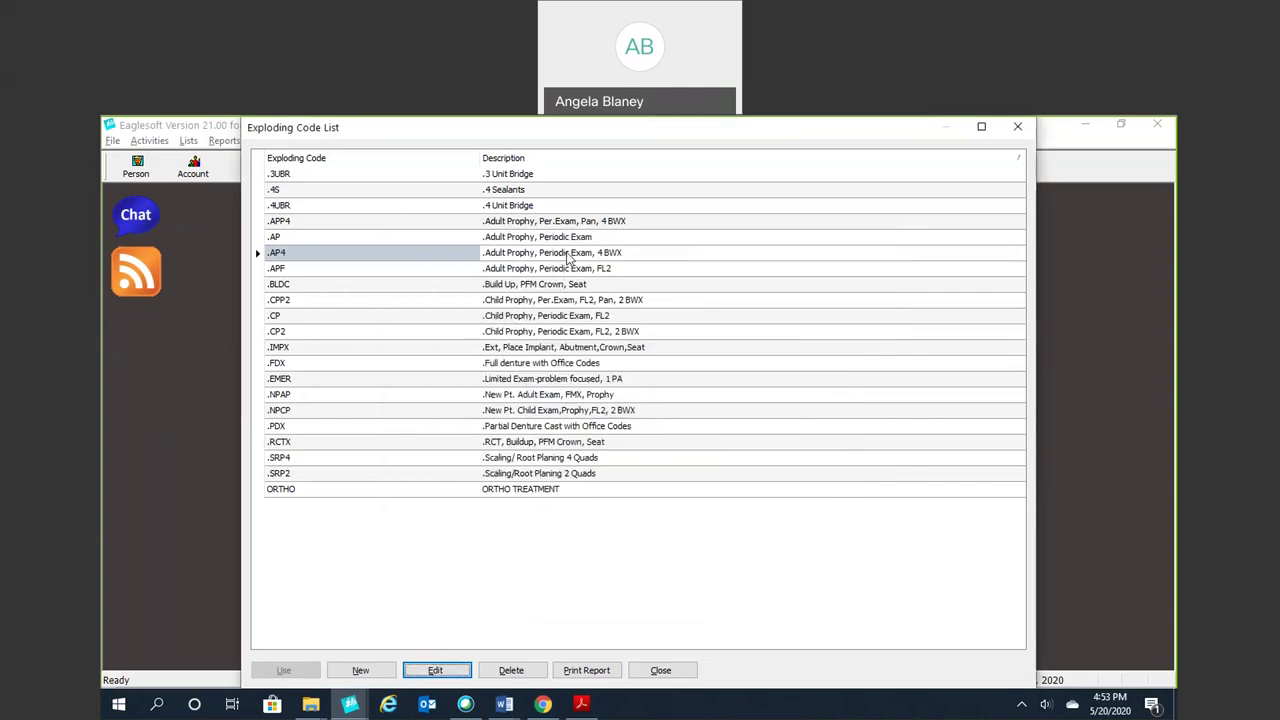
# Step: Review and save exploding code .APF, then select .APP4 in the list
pyautogui.click(572, 270)
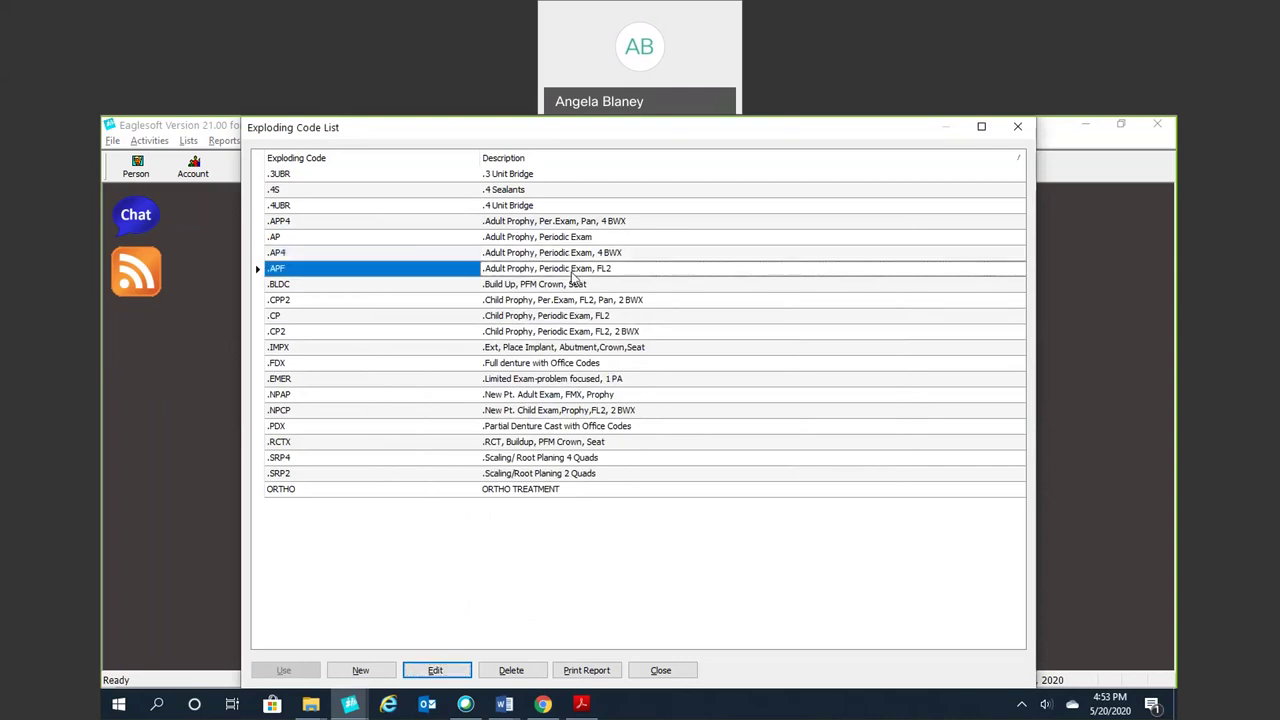
pyautogui.click(437, 672)
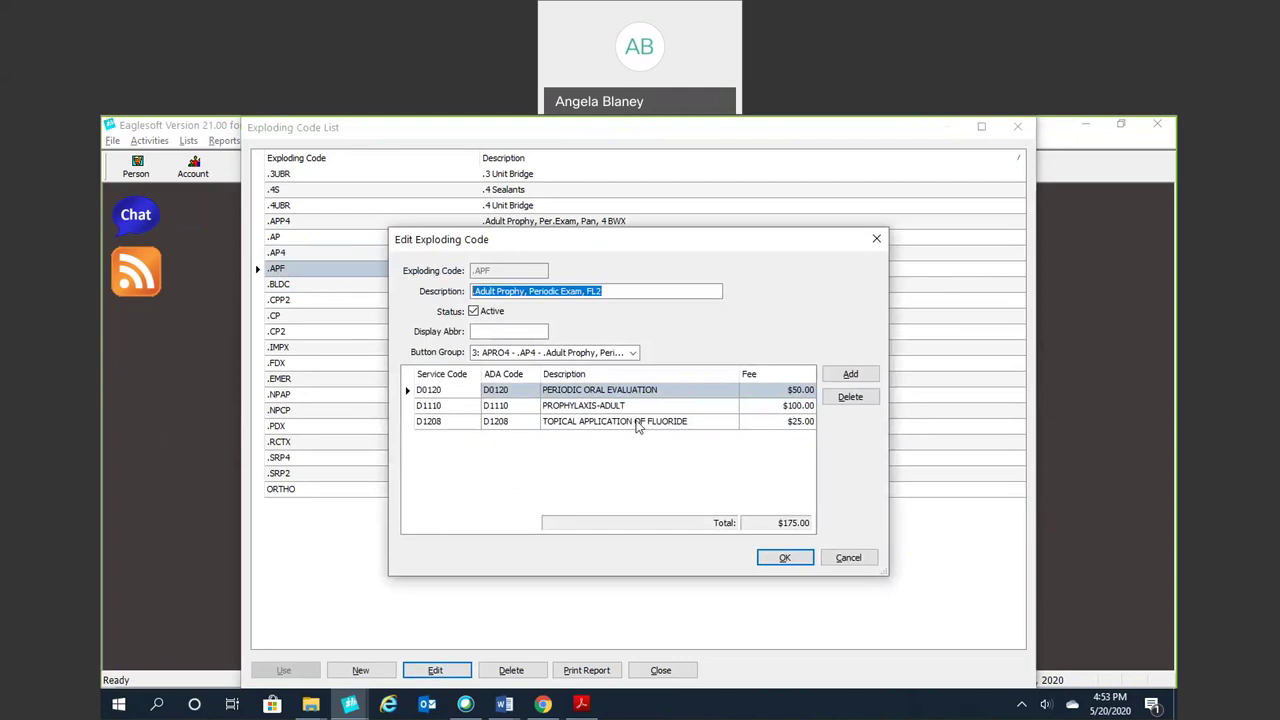
pyautogui.click(788, 558)
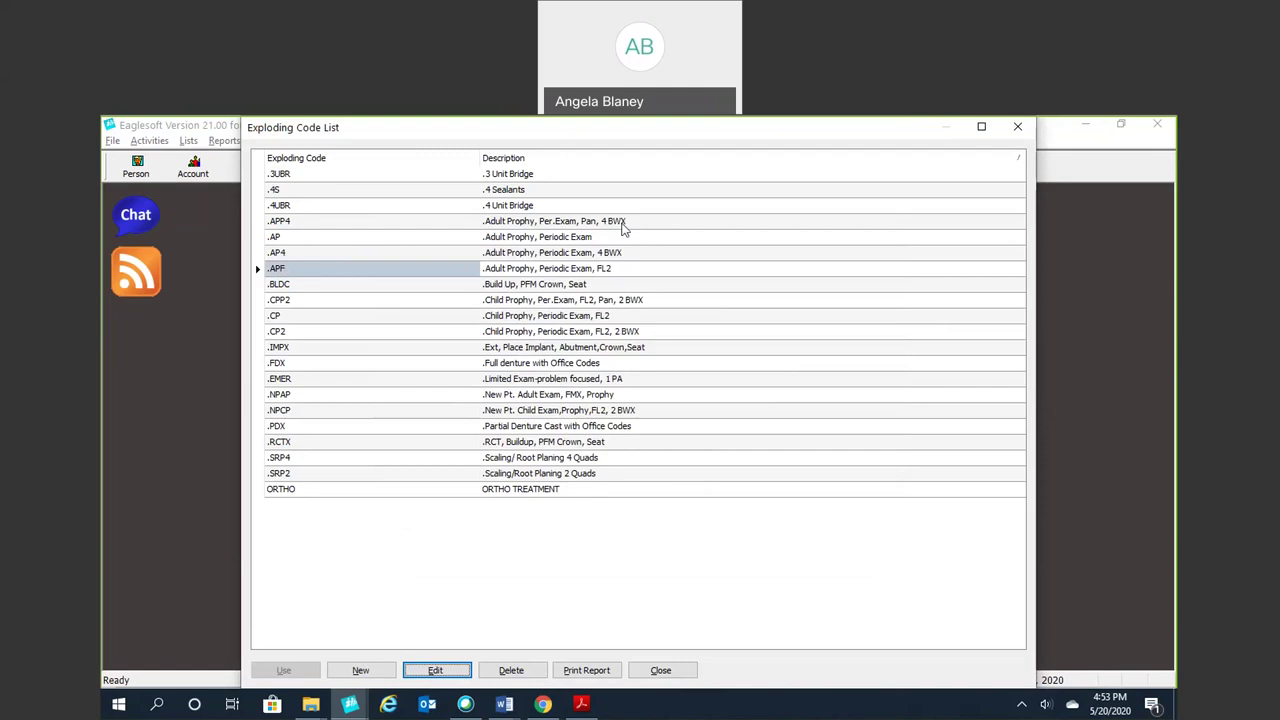
pyautogui.click(622, 228)
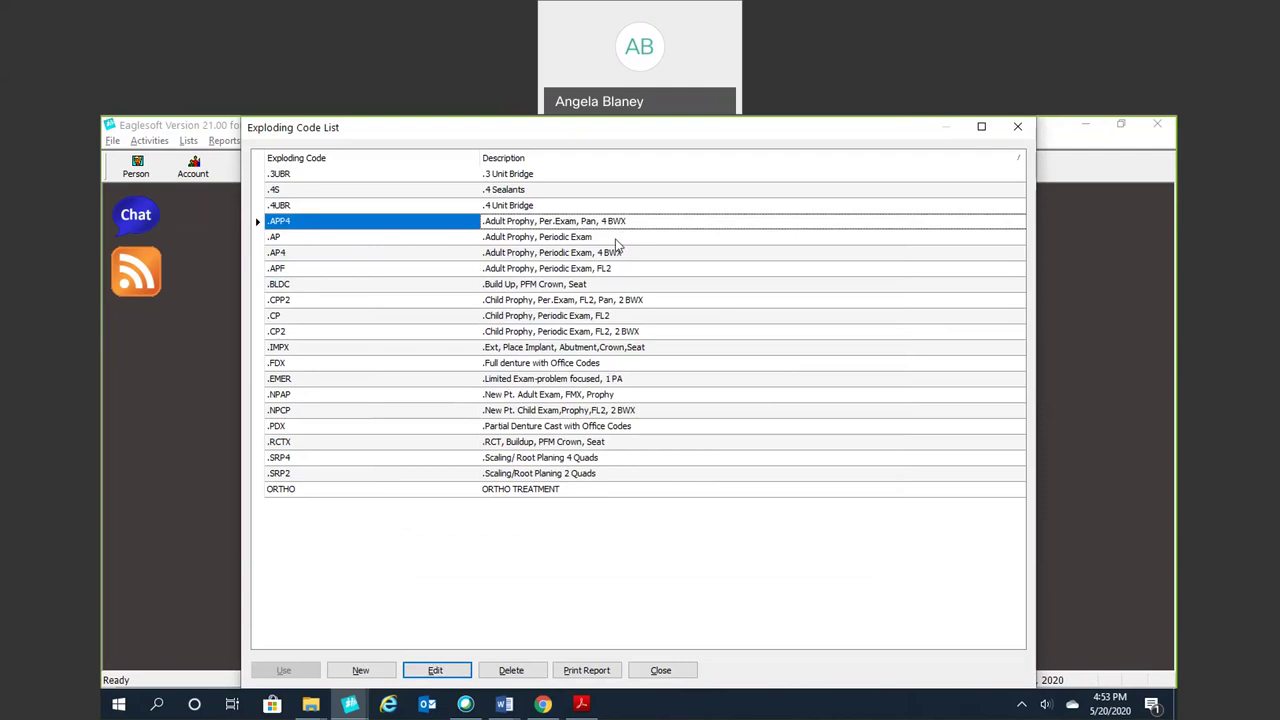
# Step: Start a new exploding code and enter the code .AP42
pyautogui.click(364, 672)
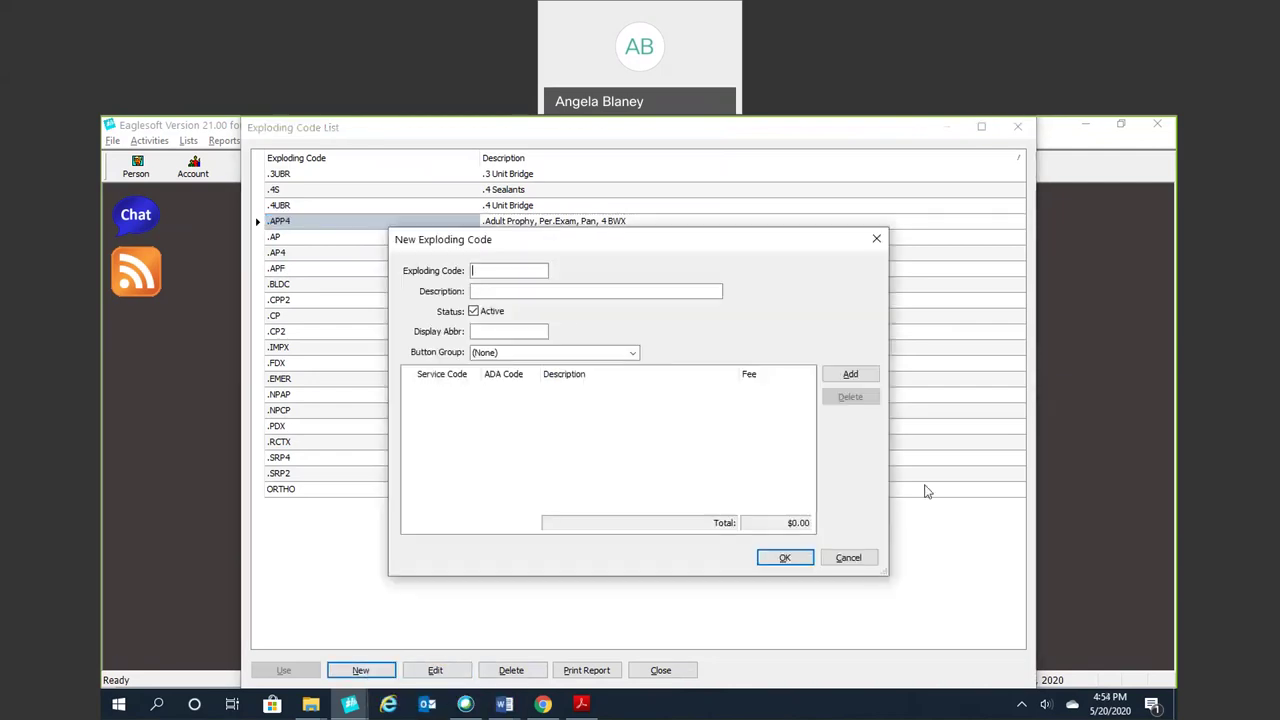
pyautogui.click(848, 558)
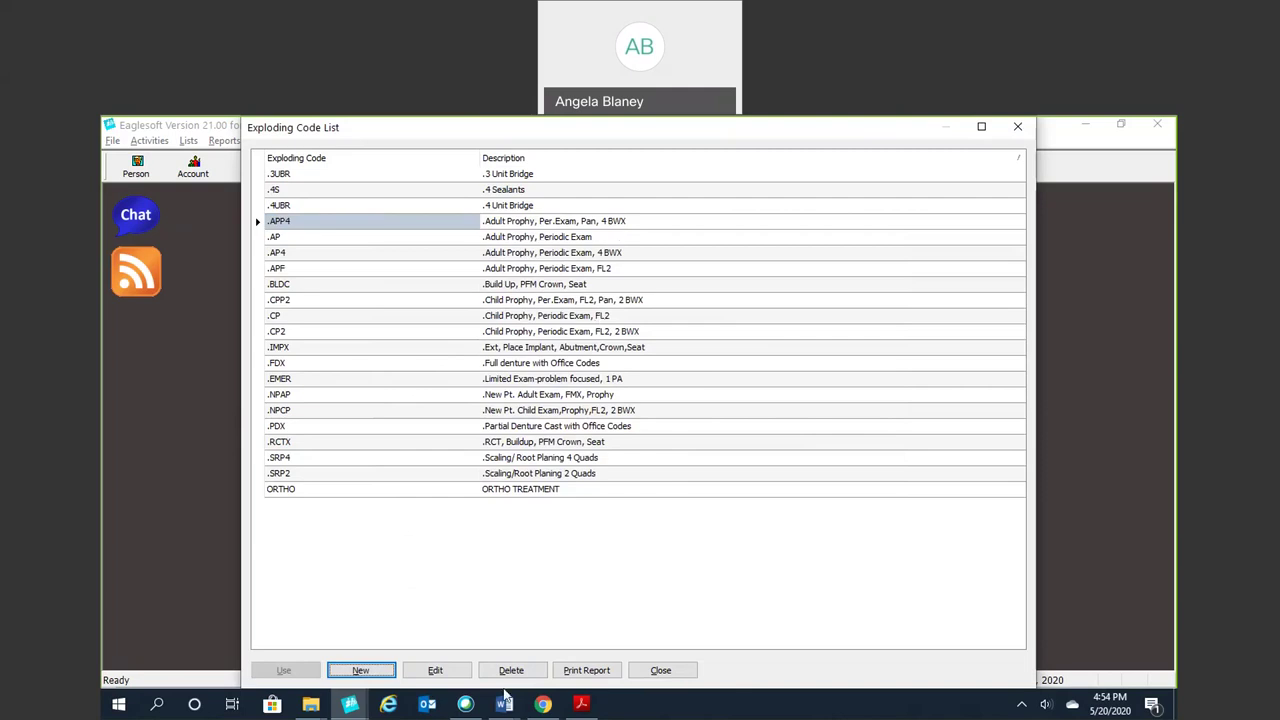
pyautogui.click(381, 671)
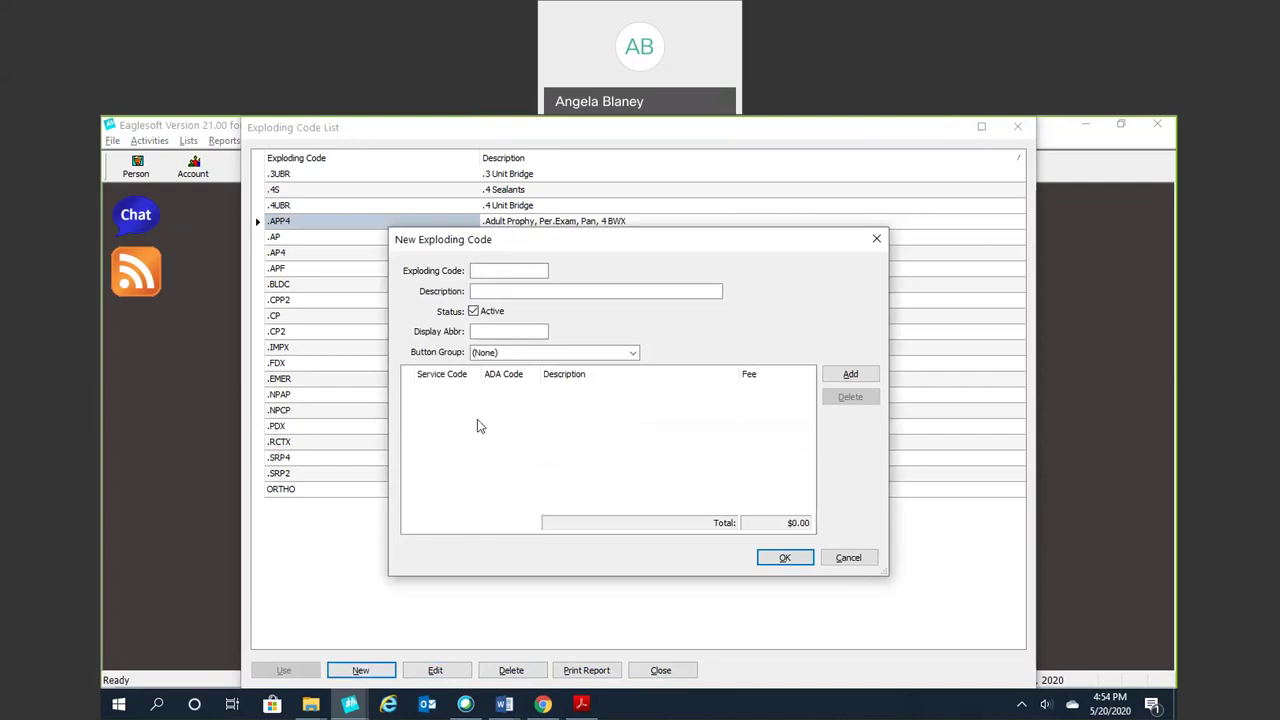
pyautogui.write('.')
pyautogui.write('AP')
pyautogui.write('$')
pyautogui.press('BackSpace')
pyautogui.write('42')
# Step: Enter a description listing periodic exam, adult prophy, 4 bitewings and 2 PAs
pyautogui.click(518, 290)
pyautogui.write('PerExam,Adult Prohy')
pyautogui.press('BackSpace')
pyautogui.press('BackSpace')
pyautogui.write('phy')
pyautogui.write('$bwx')
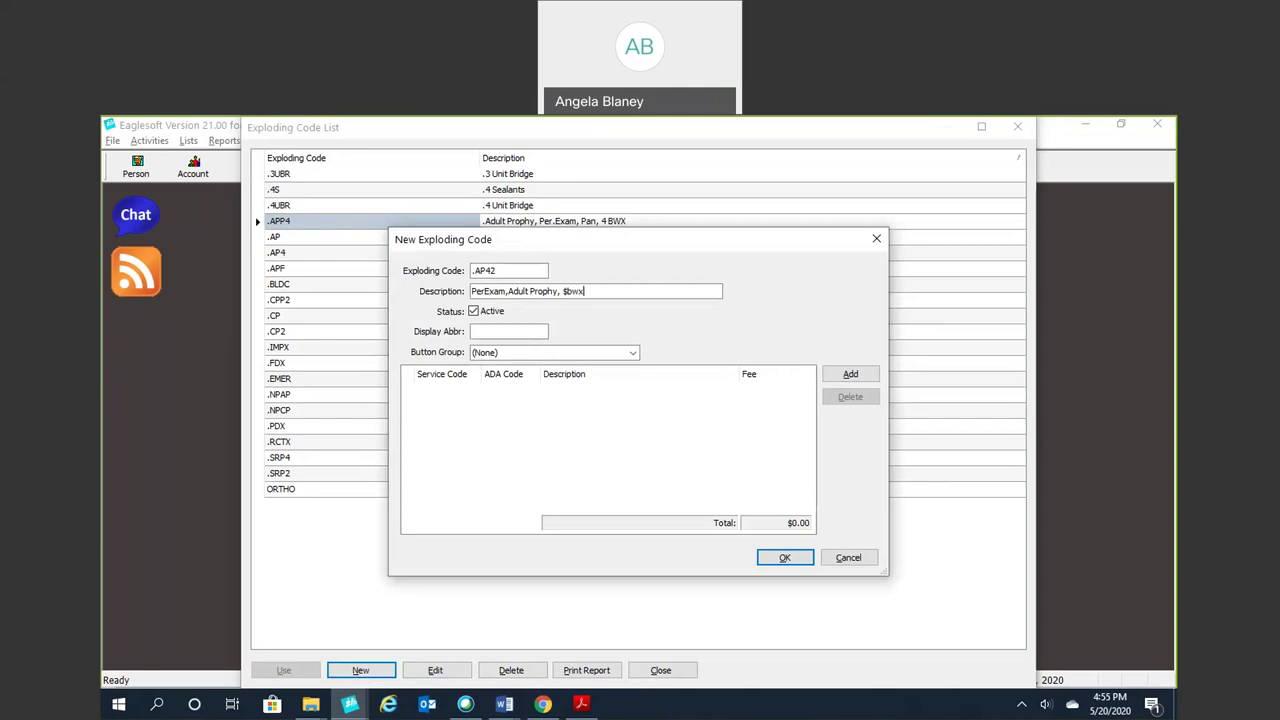
pyautogui.write(', 2b')
pyautogui.press('BackSpace')
pyautogui.press('BackSpace')
pyautogui.press('BackSpace')
pyautogui.press('BackSpace')
pyautogui.press('BackSpace')
pyautogui.press('BackSpace')
pyautogui.press('BackSpace')
pyautogui.press('BackSpace')
pyautogui.write("4Bwx, 2 Pa's")
# Step: Give .AP42 the display abbreviation AP42 and the APRO4 button group
pyautogui.click(493, 333)
pyautogui.write('AP42')
pyautogui.click(506, 351)
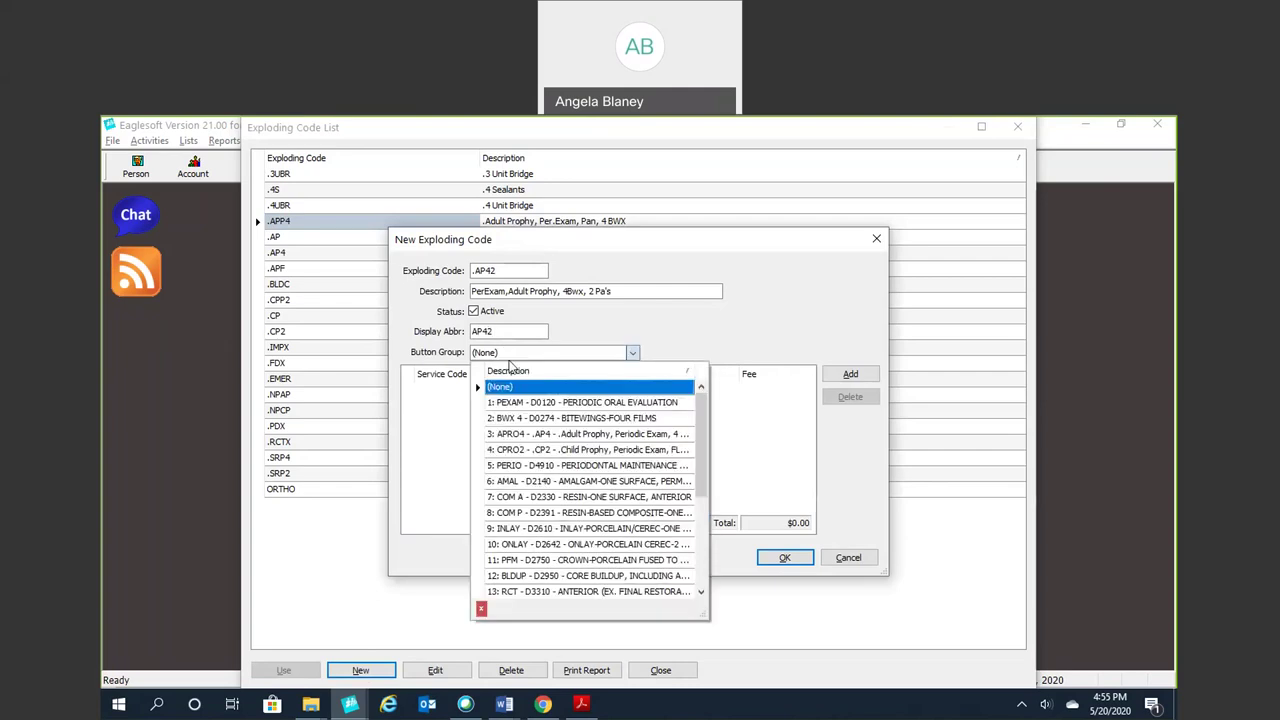
pyautogui.click(522, 436)
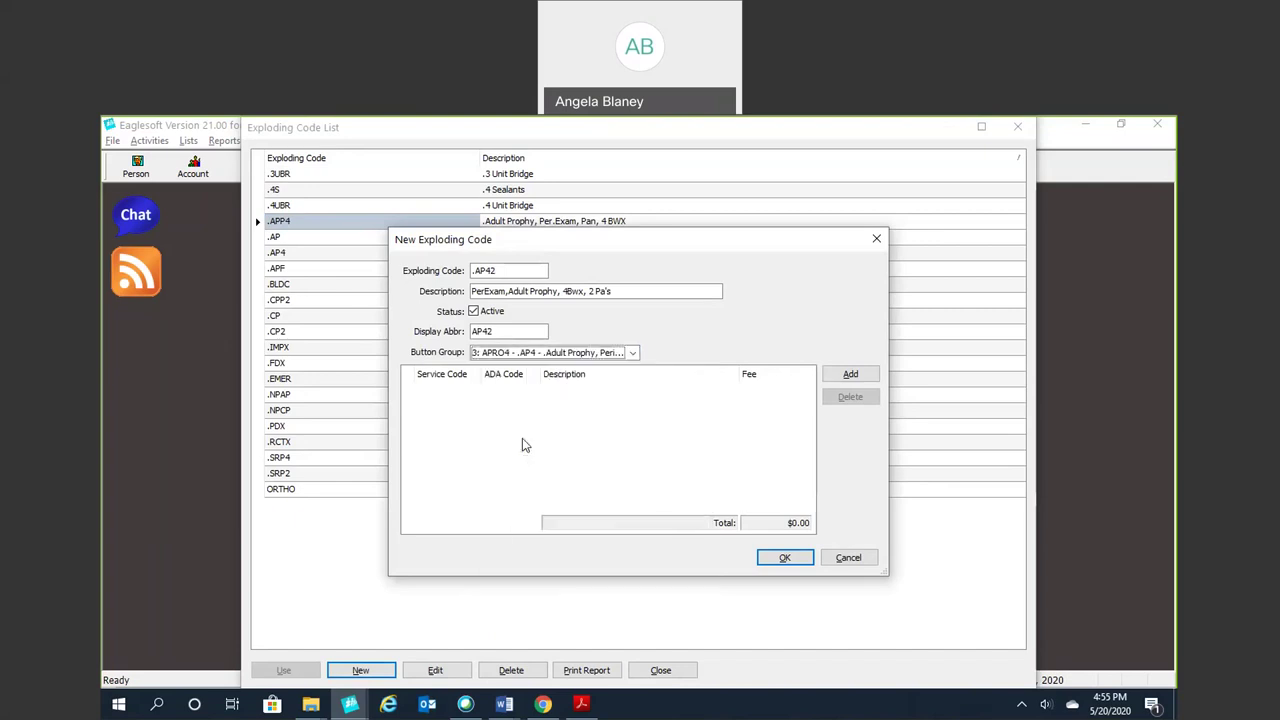
# Step: Add D0120 periodic oral evaluation as the first service line of .AP42
pyautogui.click(846, 375)
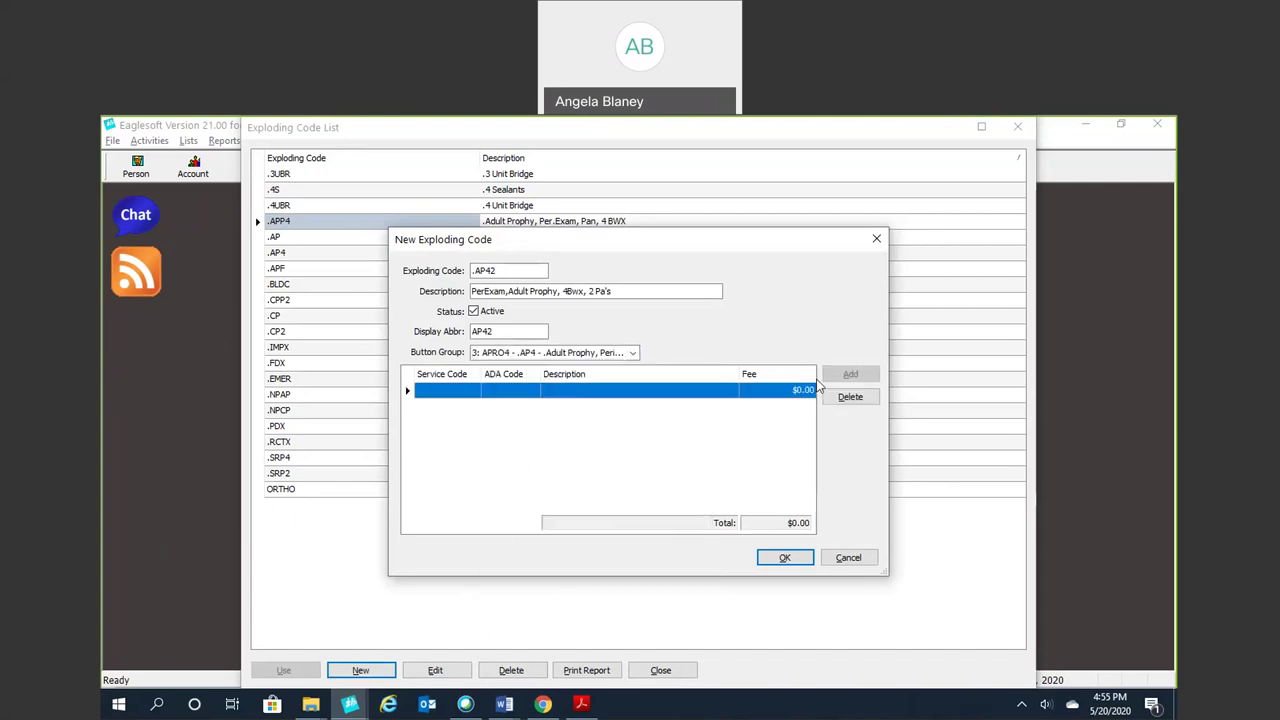
pyautogui.click(460, 389)
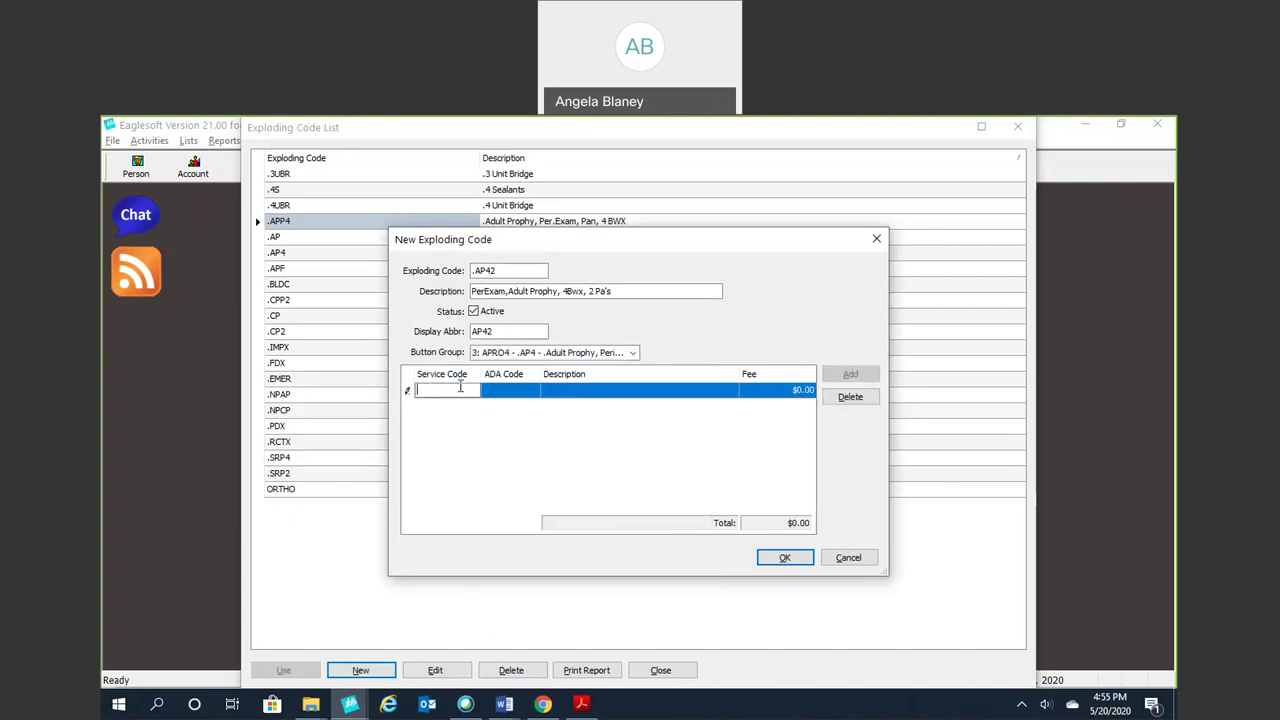
pyautogui.write('00120')
pyautogui.press('Tab')
pyautogui.click(805, 356)
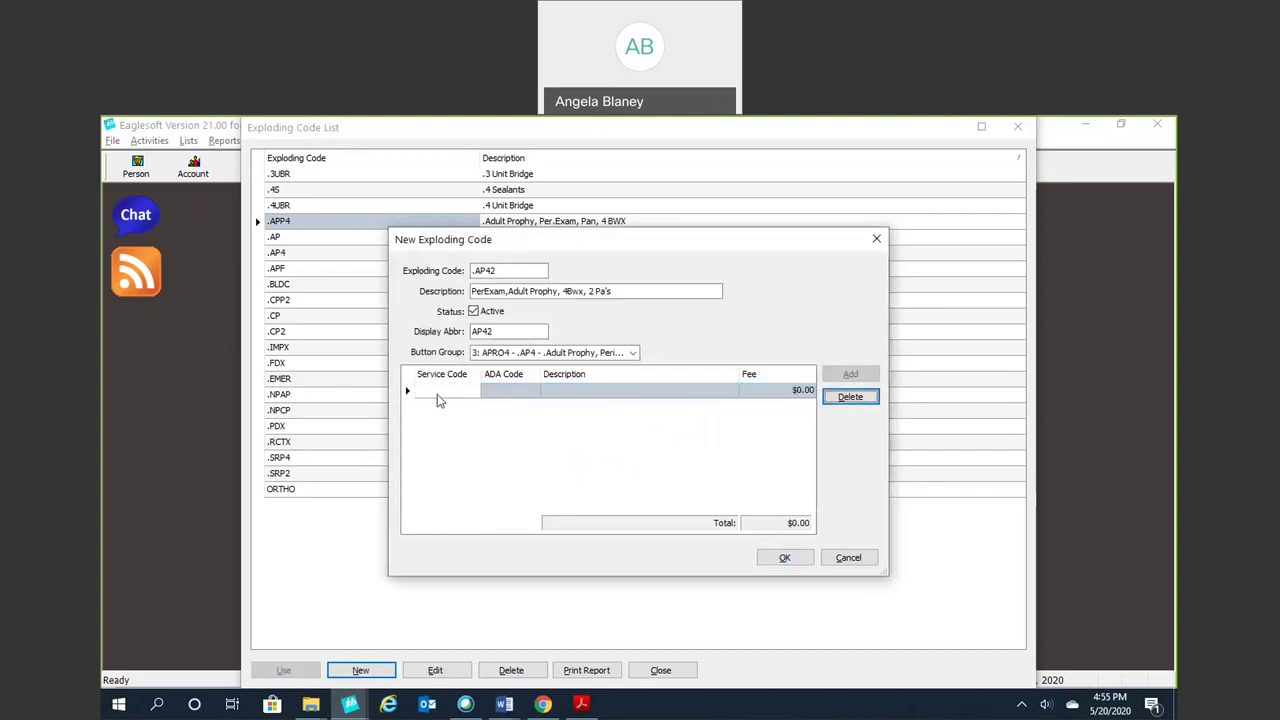
pyautogui.click(436, 392)
pyautogui.write('0120')
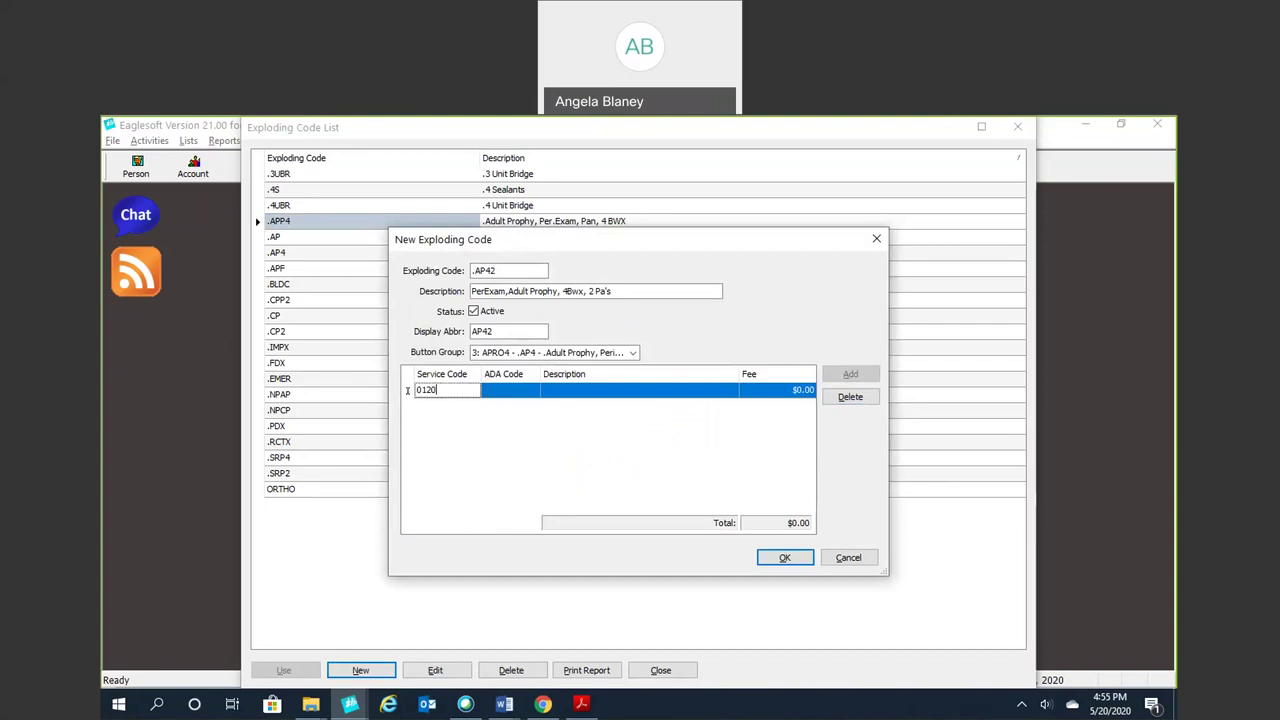
pyautogui.press('Tab')
pyautogui.click(818, 356)
pyautogui.write('d0120')
pyautogui.press('Tab')
# Step: Add service lines D1110 adult prophylaxis and D0274 four bitewings
pyautogui.click(850, 374)
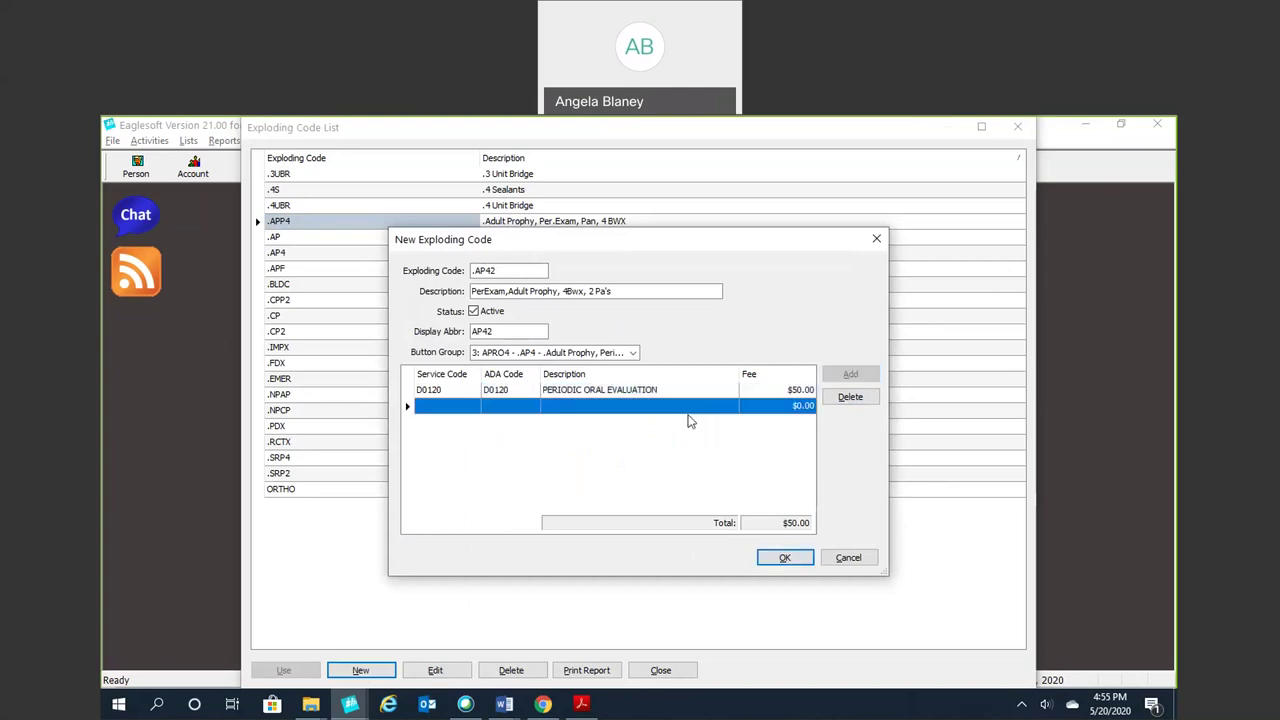
pyautogui.click(468, 406)
pyautogui.write('d1110')
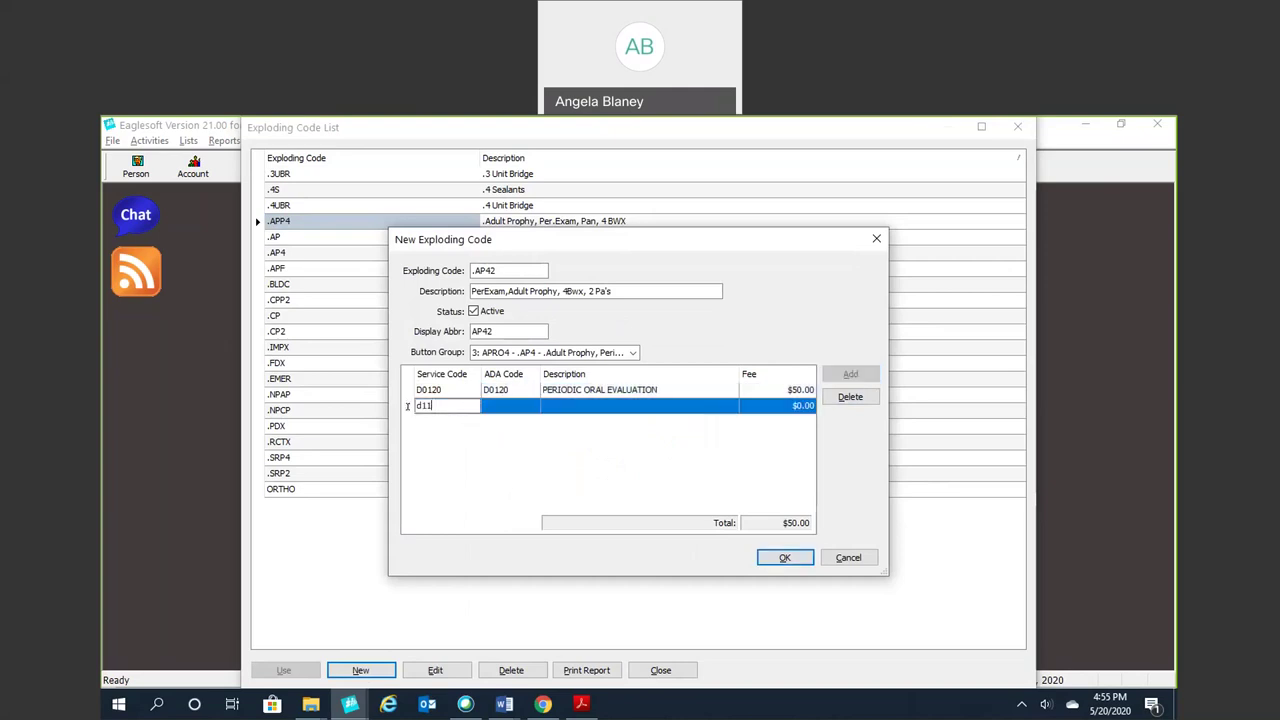
pyautogui.press('Tab')
pyautogui.click(850, 374)
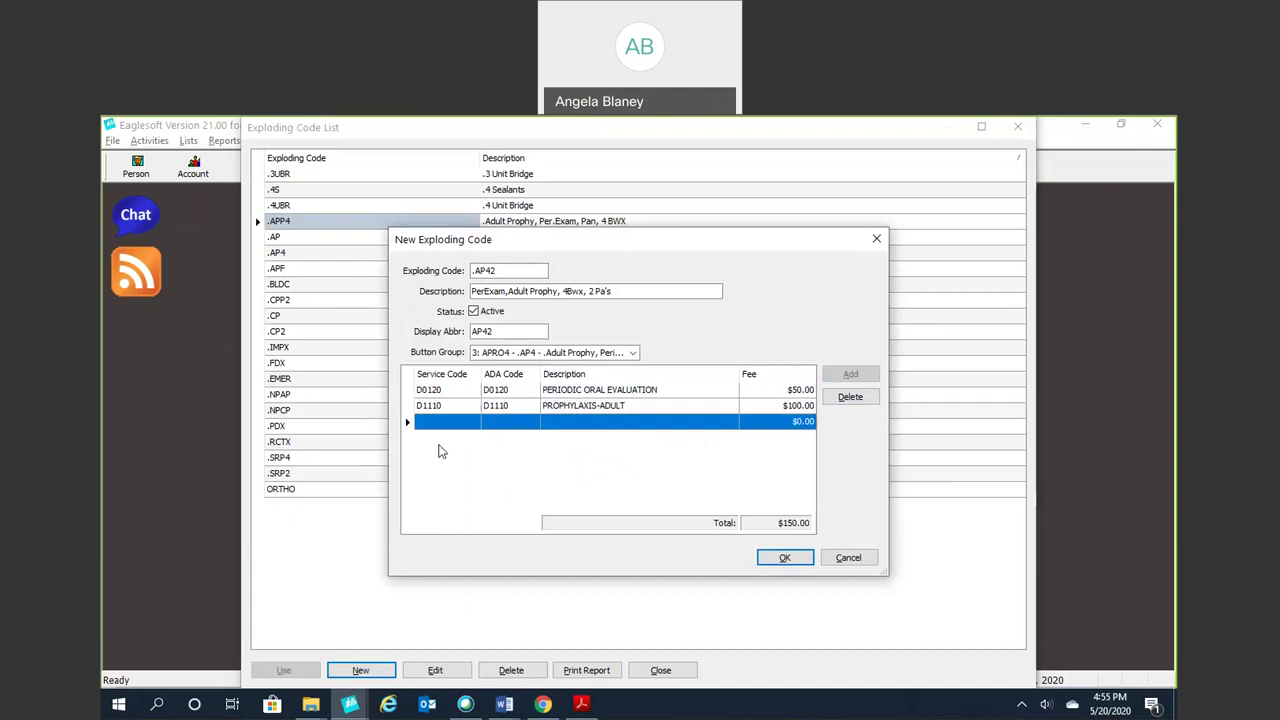
pyautogui.click(433, 421)
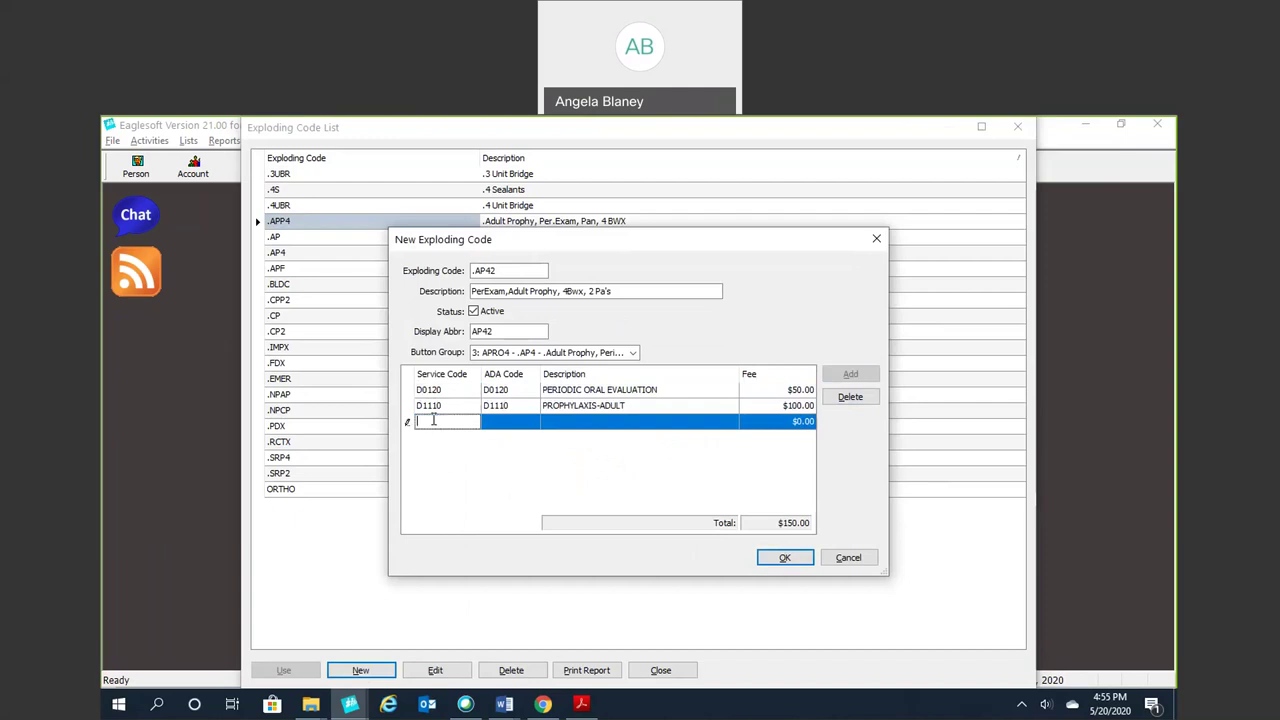
pyautogui.write('d274')
pyautogui.press('Tab')
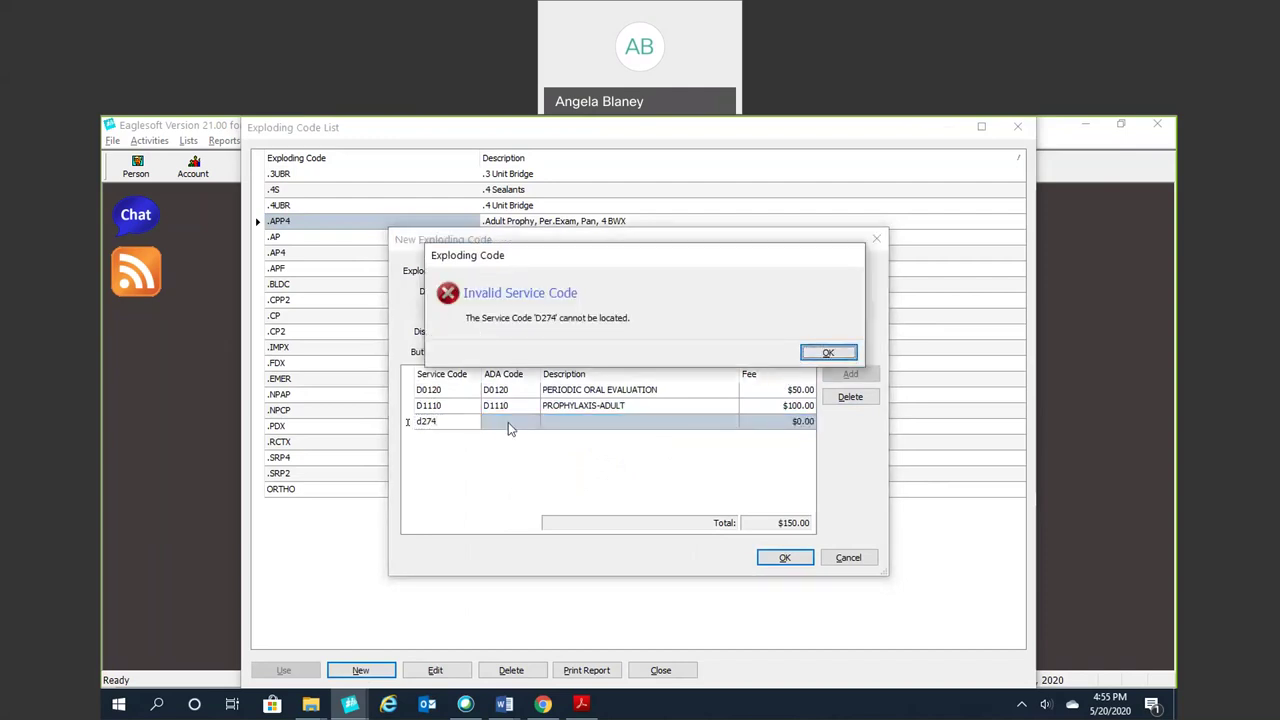
pyautogui.press('Return')
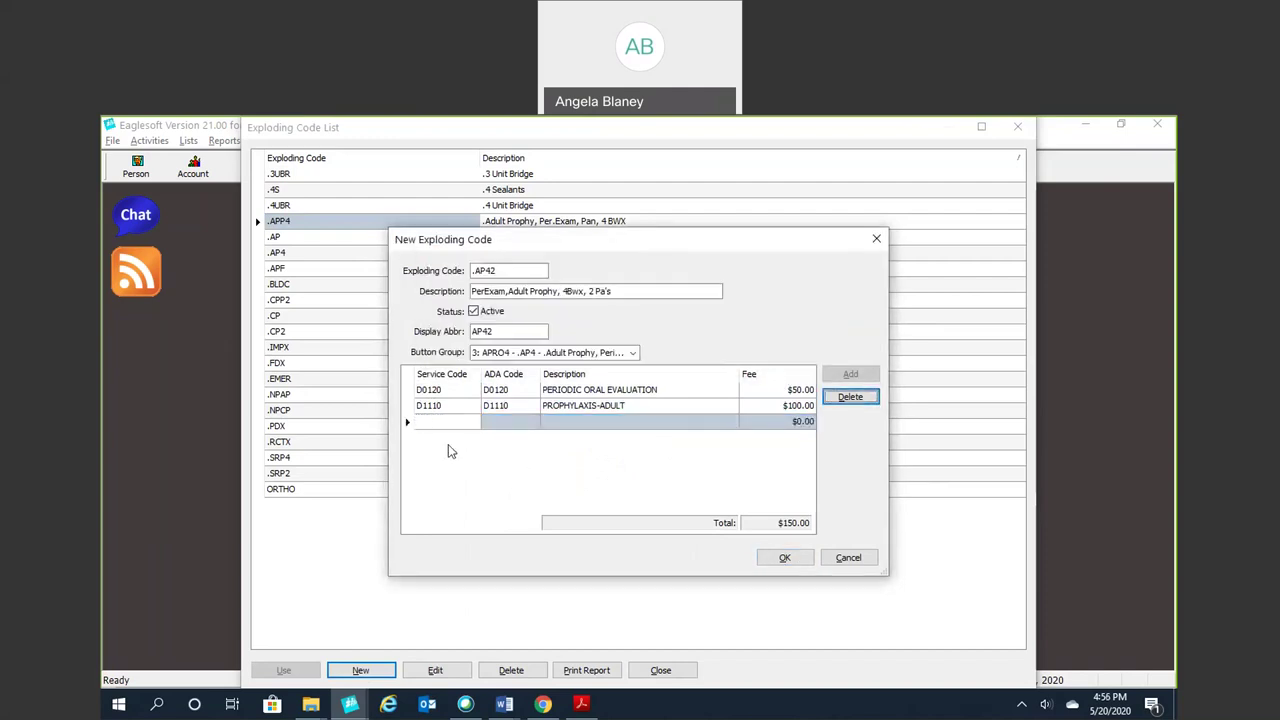
pyautogui.click(408, 421)
pyautogui.write('d0274')
pyautogui.press('Tab')
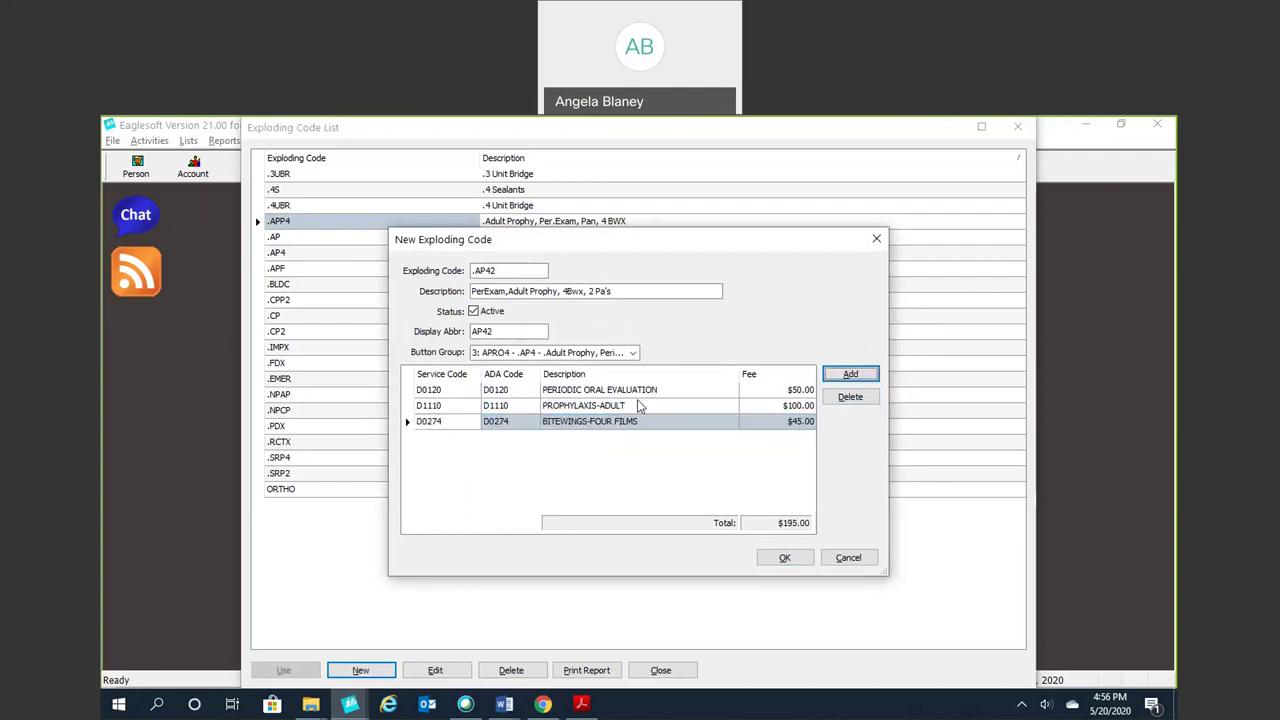
# Step: Add periapical lines D0220 and D0230, bringing the total to $230.00
pyautogui.click(850, 373)
pyautogui.click(412, 438)
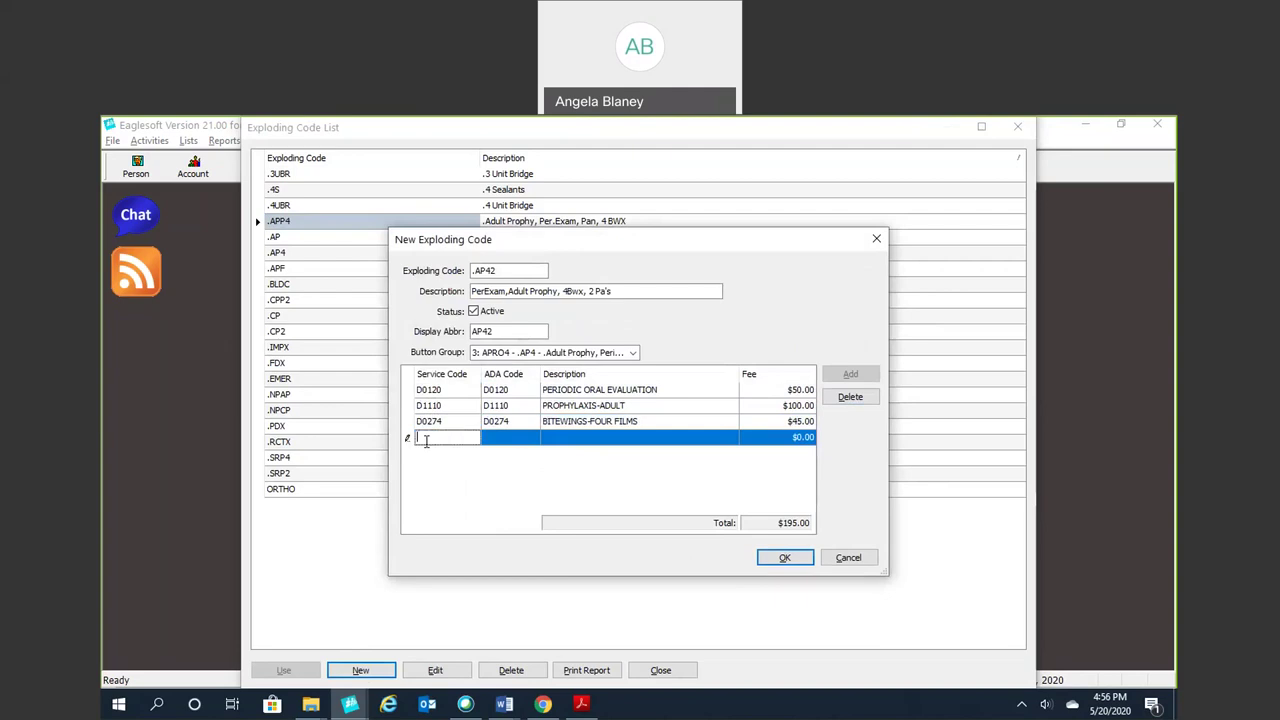
pyautogui.write('d0220')
pyautogui.press('Tab')
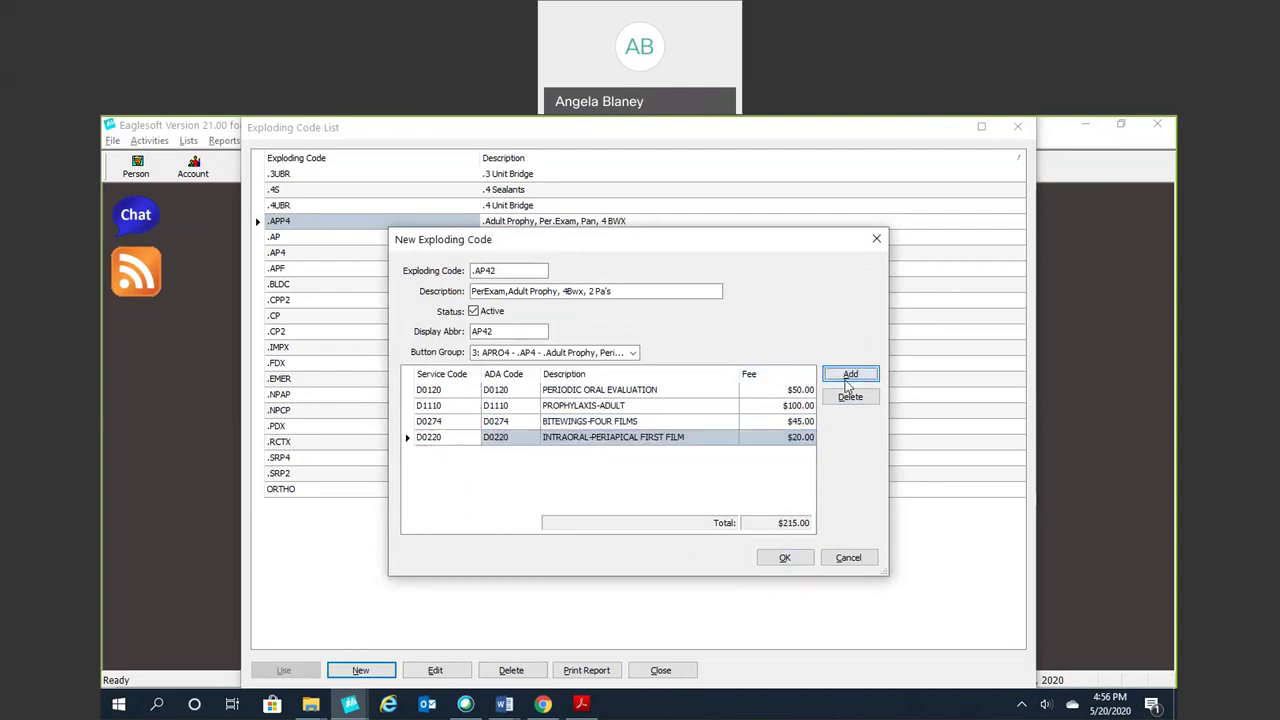
pyautogui.click(850, 373)
pyautogui.click(408, 453)
pyautogui.write('d0230')
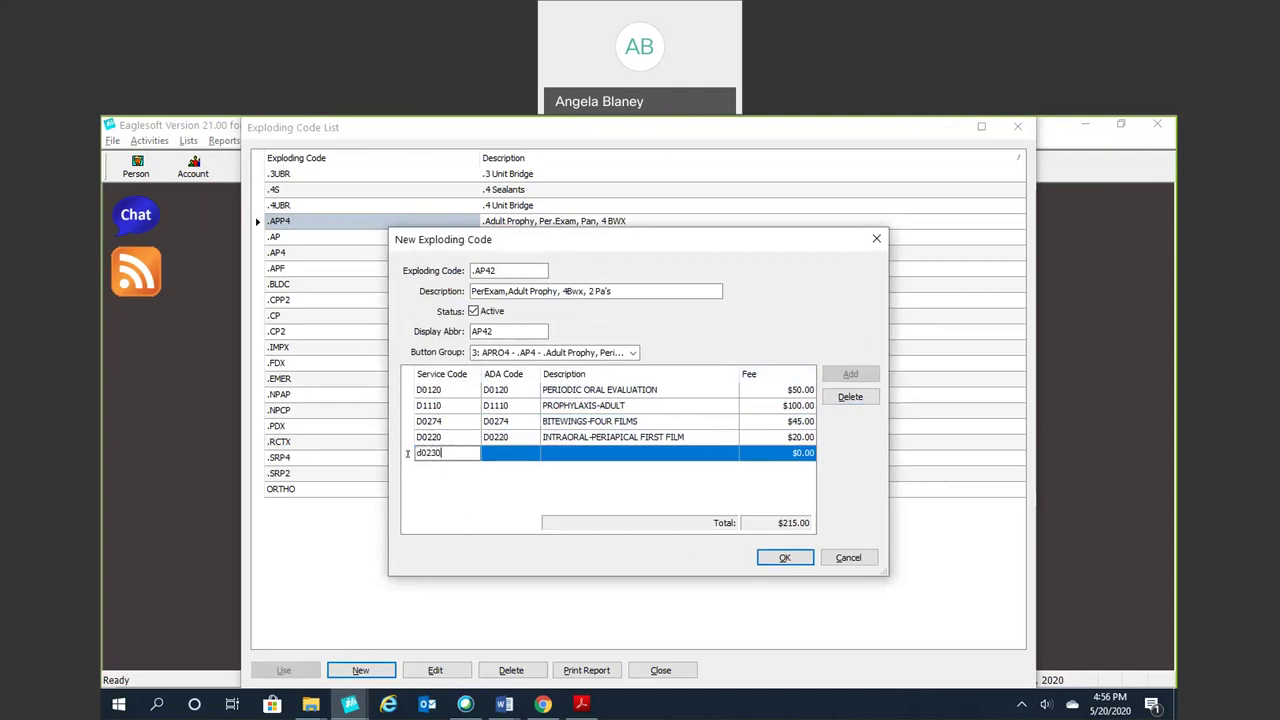
pyautogui.press('Tab')
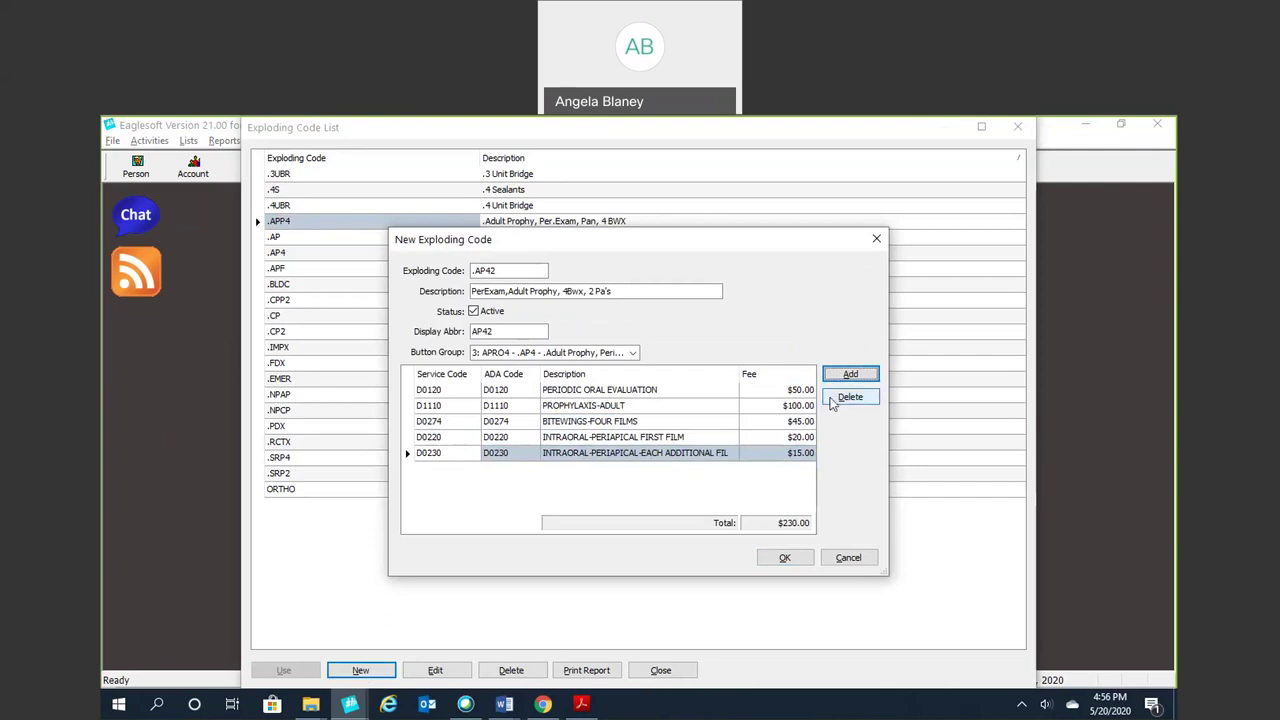
# Step: Save the .AP42 exploding code, then open the patient's chart from the May 20 schedule, dismissing alerts
pyautogui.click(783, 558)
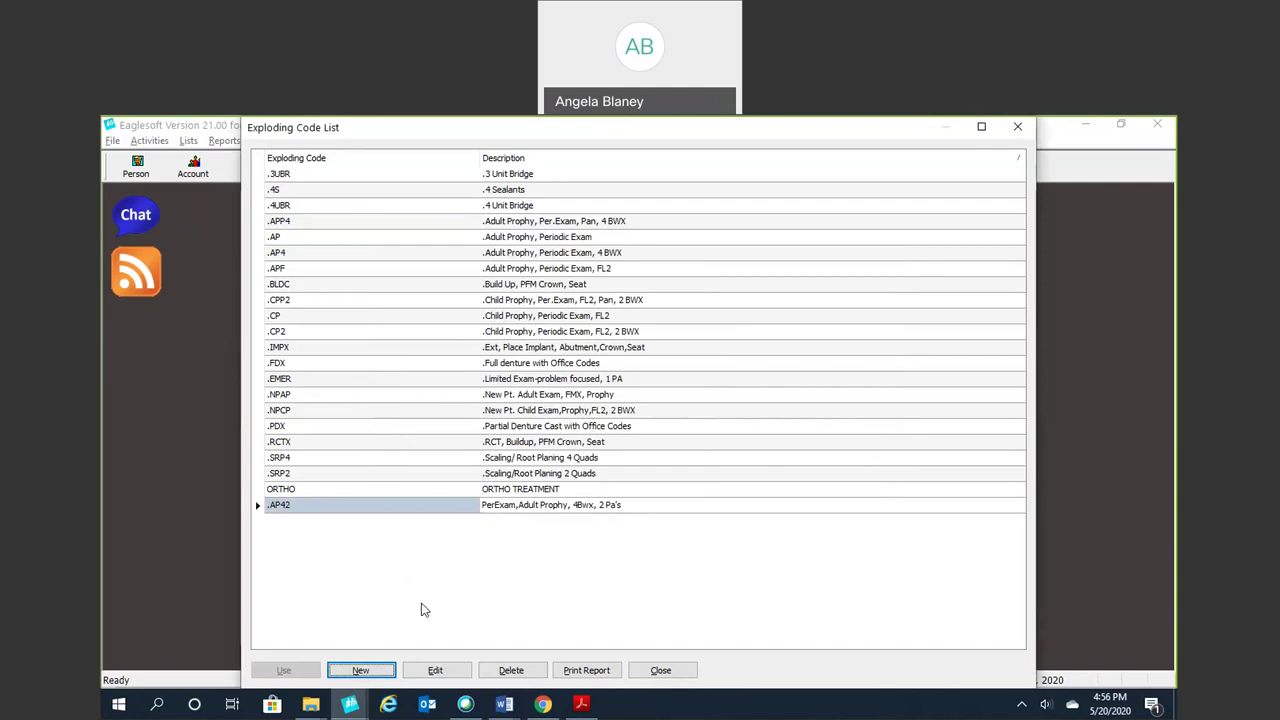
pyautogui.click(660, 670)
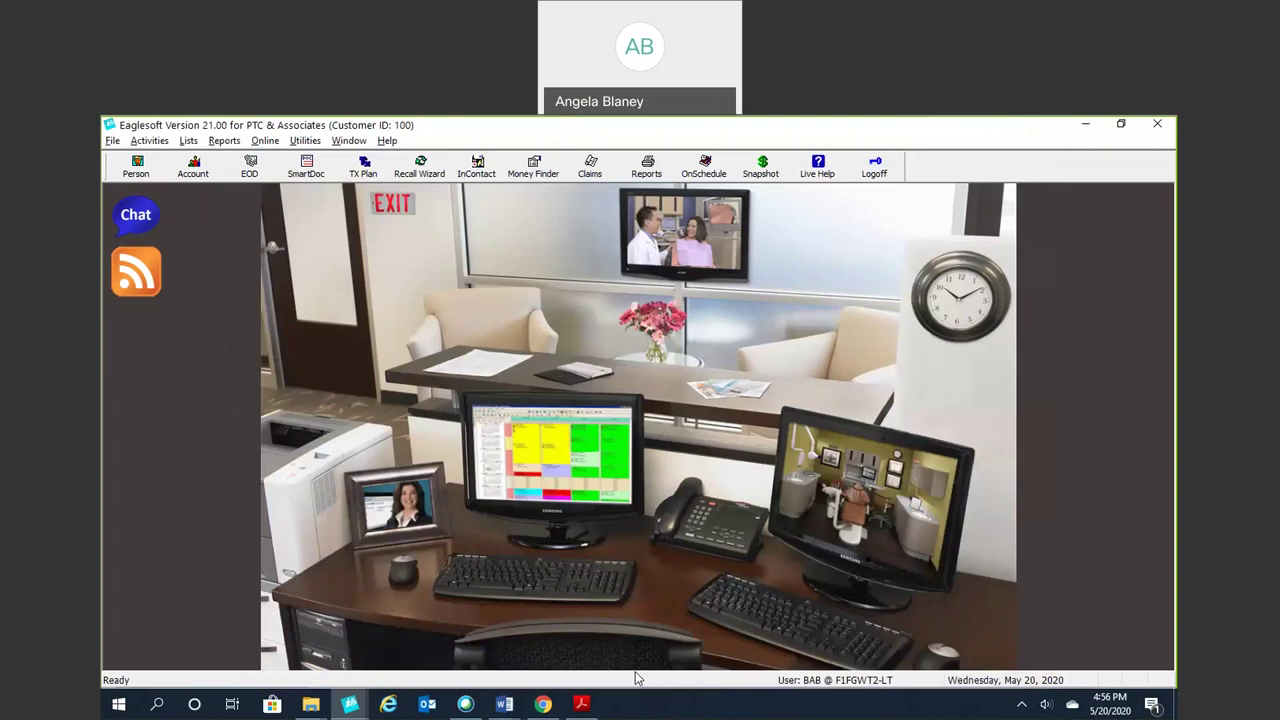
pyautogui.click(551, 489)
pyautogui.click(826, 212)
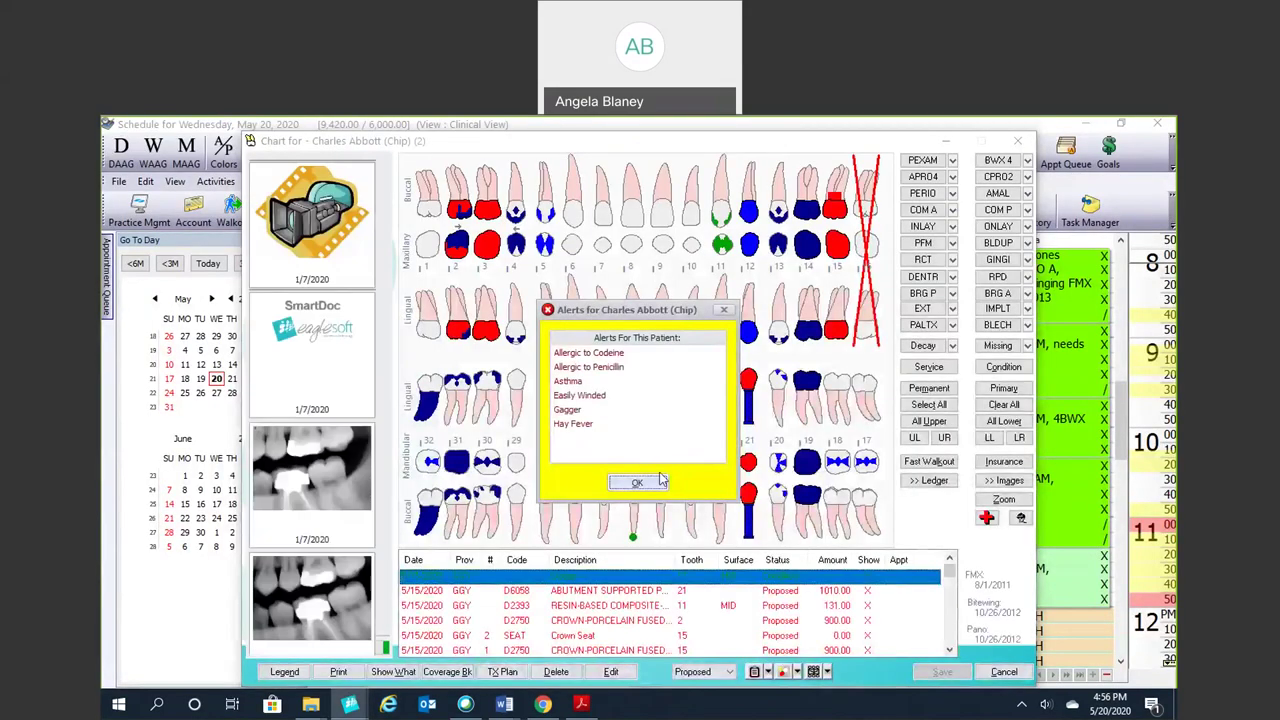
pyautogui.click(637, 482)
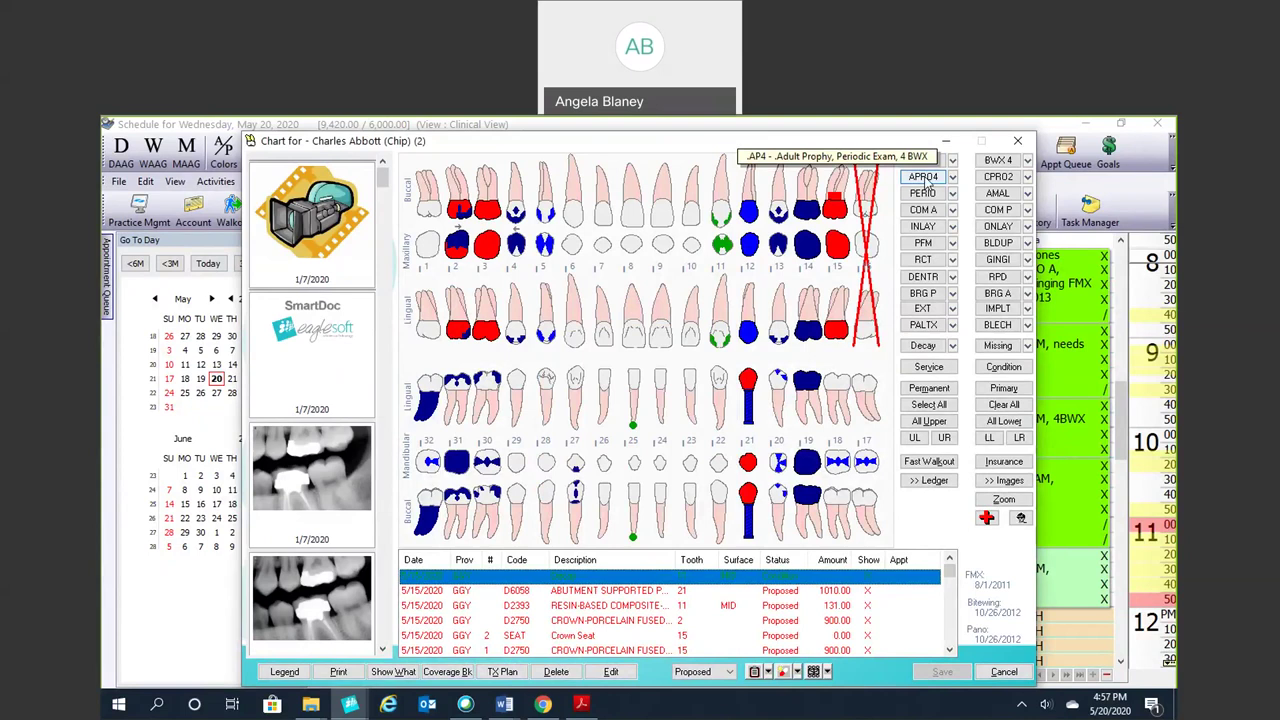
# Step: Post .AP4 to the chart, accepting proposed D0120 ($50), D1110 ($100) and D0274 ($45) services
pyautogui.click(928, 184)
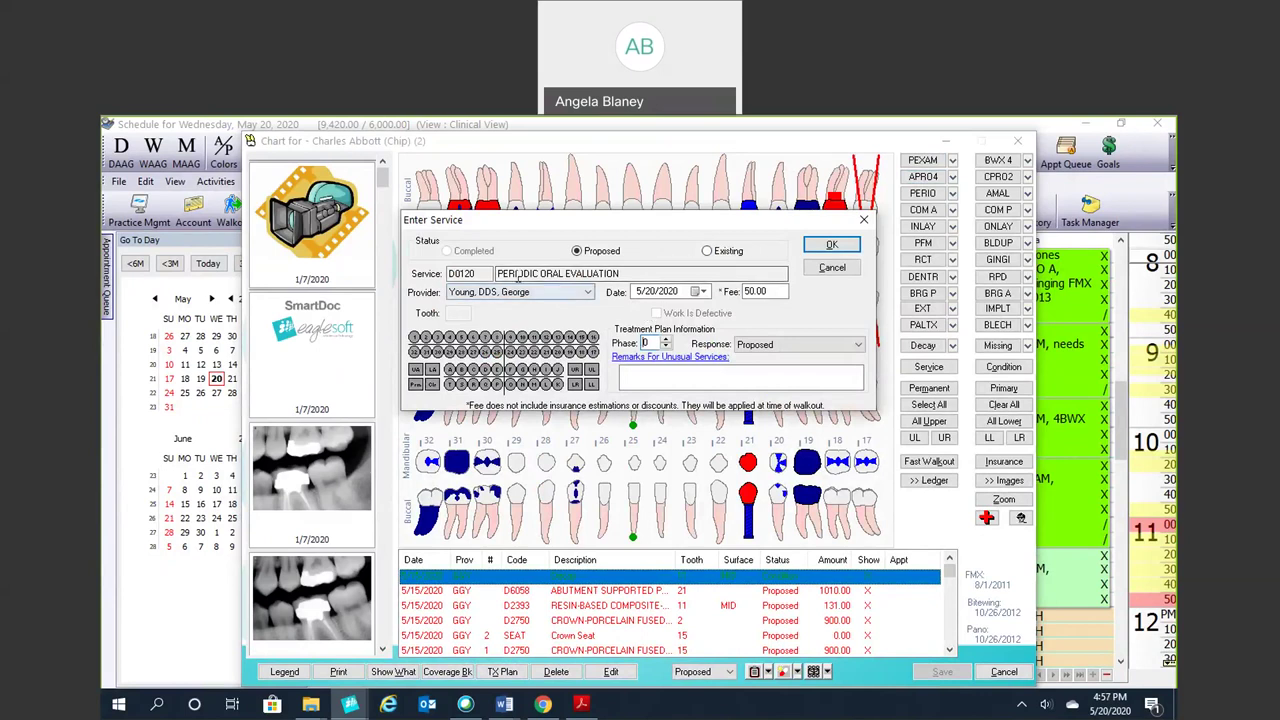
pyautogui.click(831, 244)
pyautogui.click(816, 248)
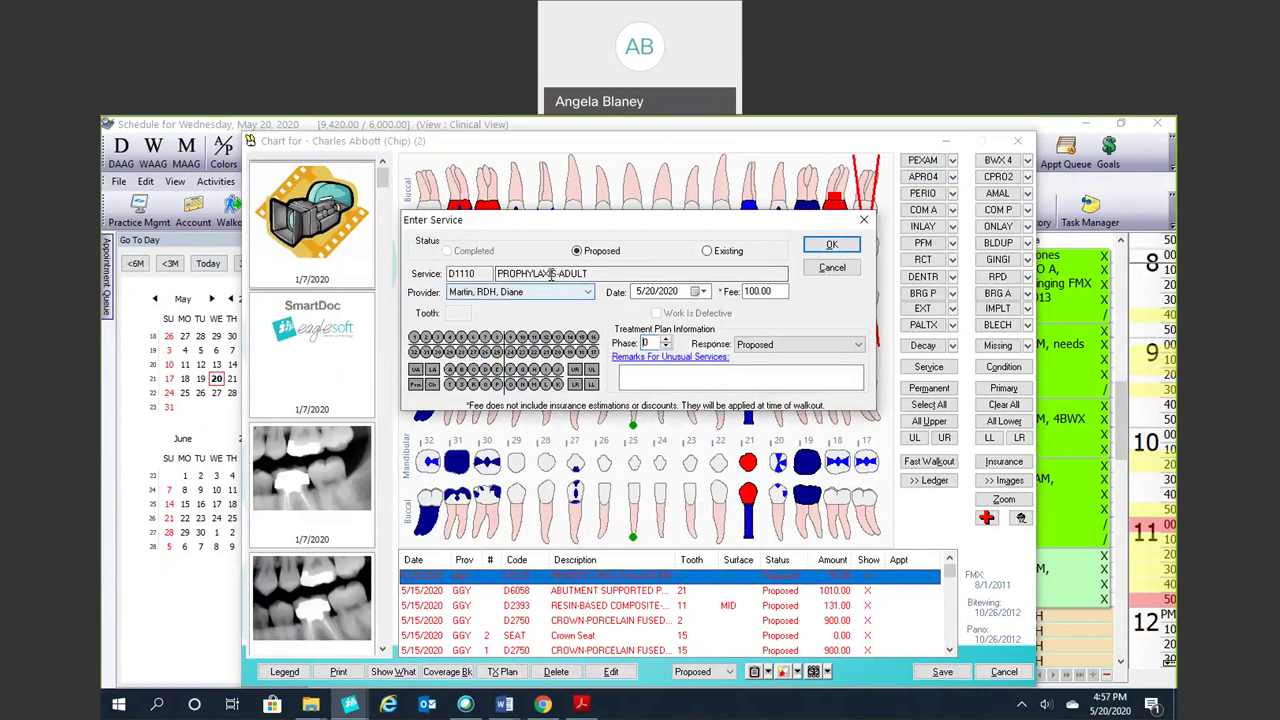
pyautogui.click(818, 250)
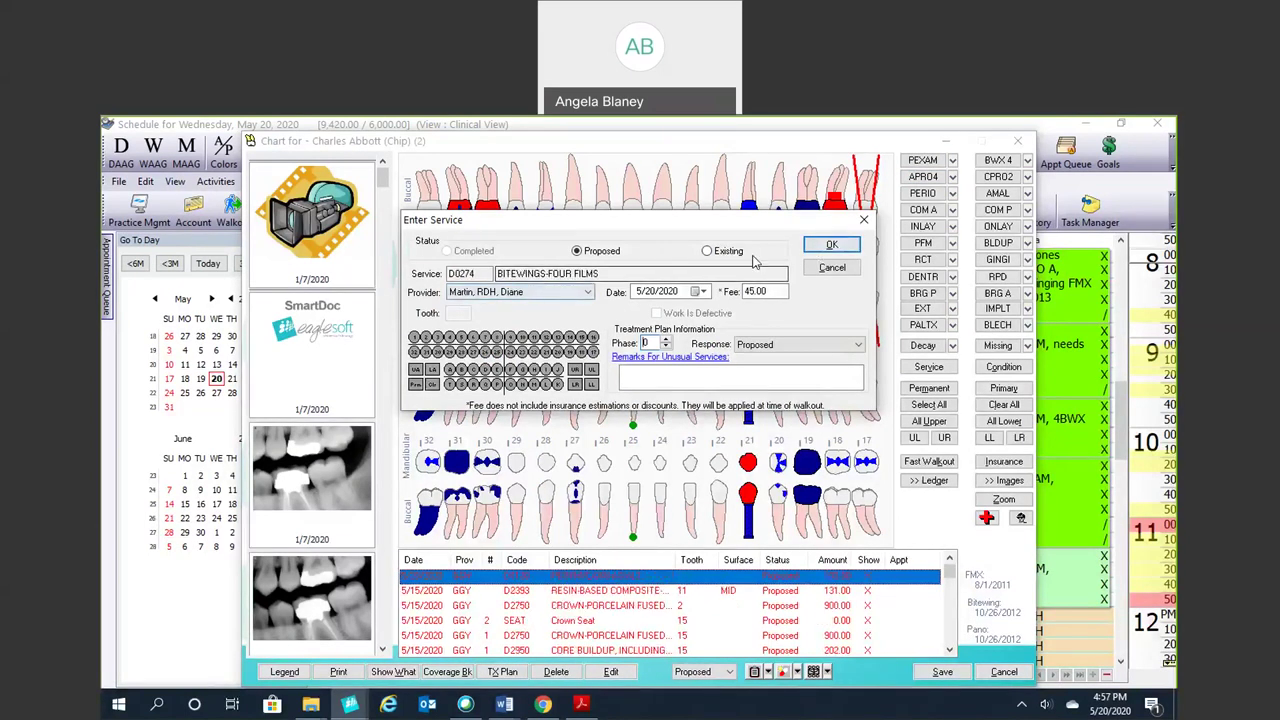
pyautogui.click(826, 250)
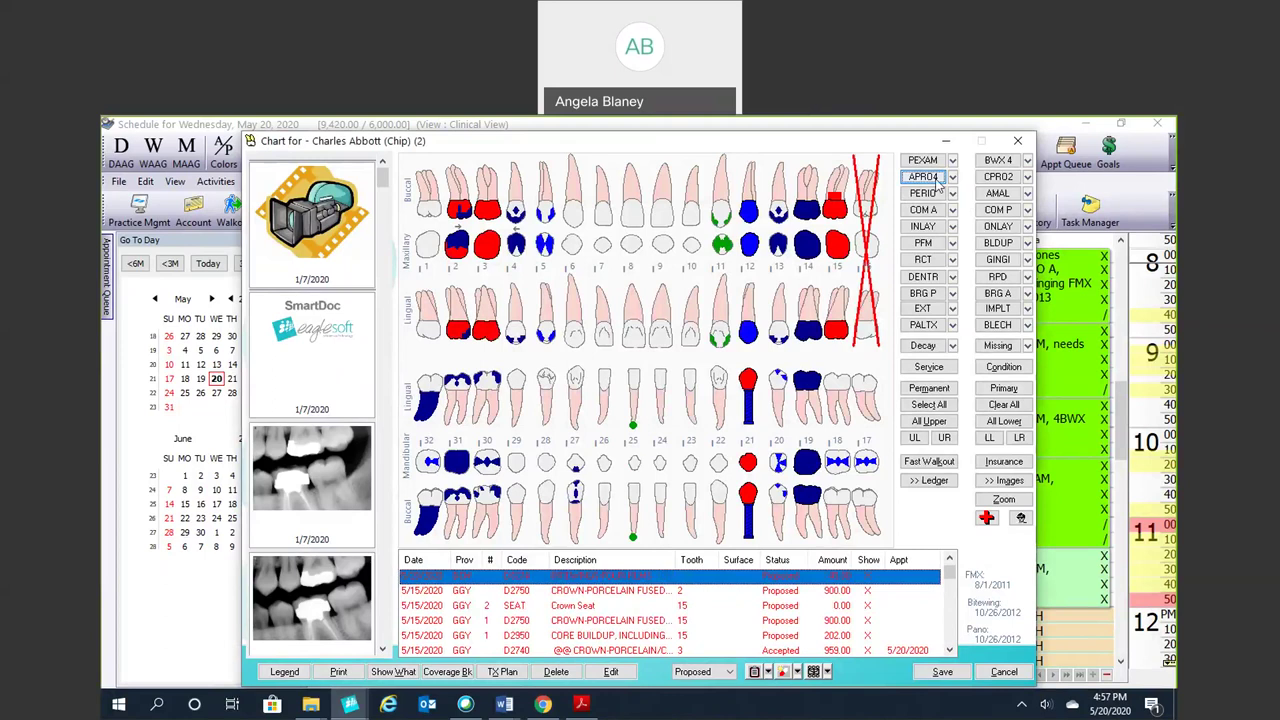
pyautogui.click(952, 177)
pyautogui.scroll(1, 580, 585)
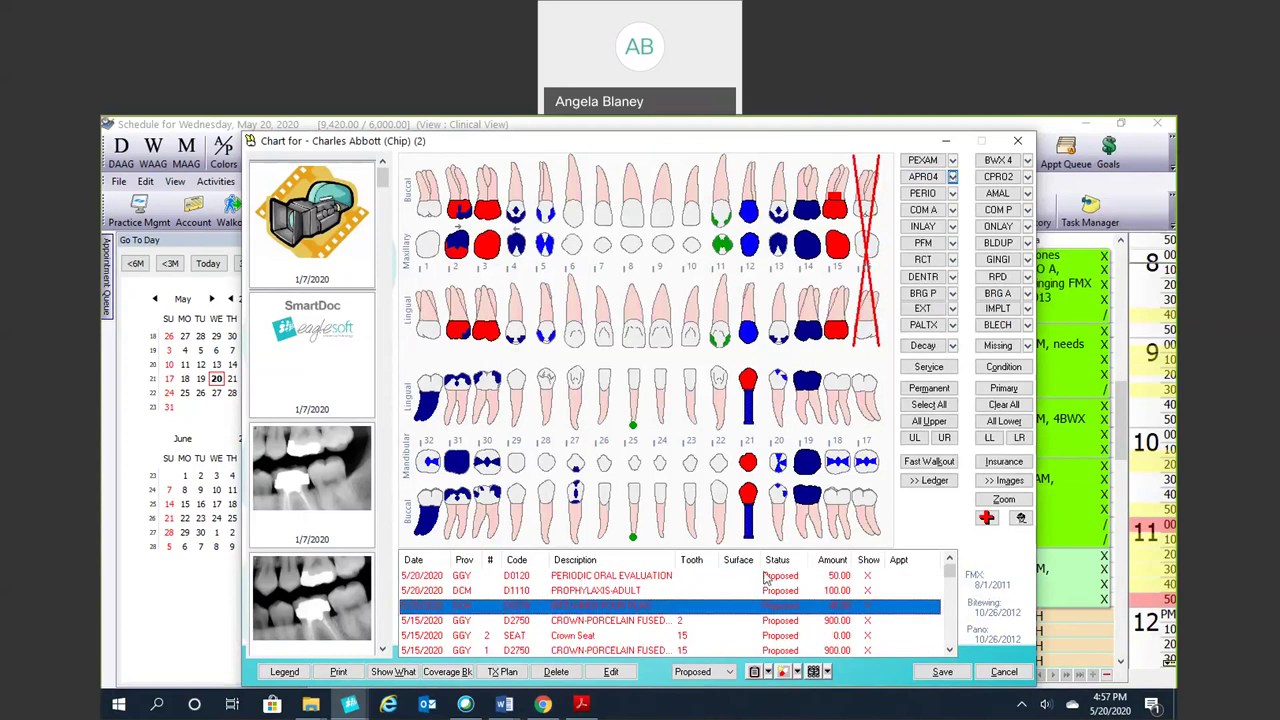
# Step: Save the chart changes and open the History for Tooth 2, listing perio exams and a proposed crown
pyautogui.rightClick(490, 253)
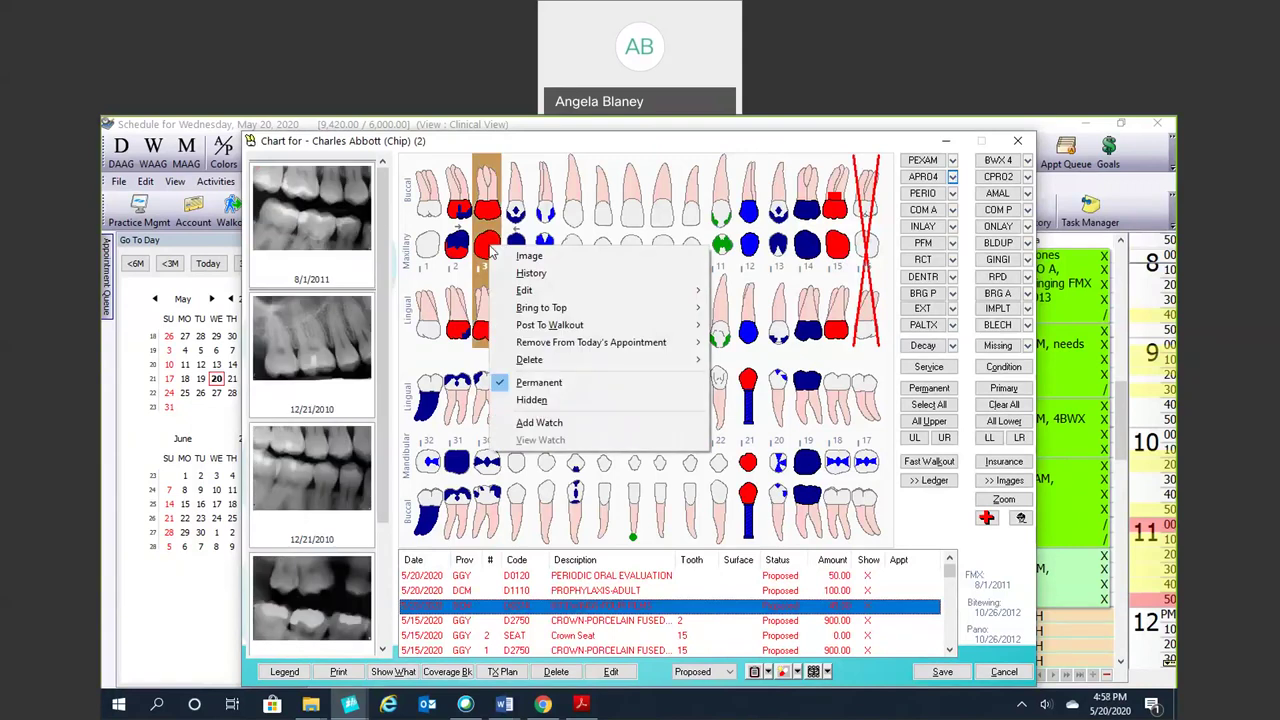
pyautogui.click(458, 250)
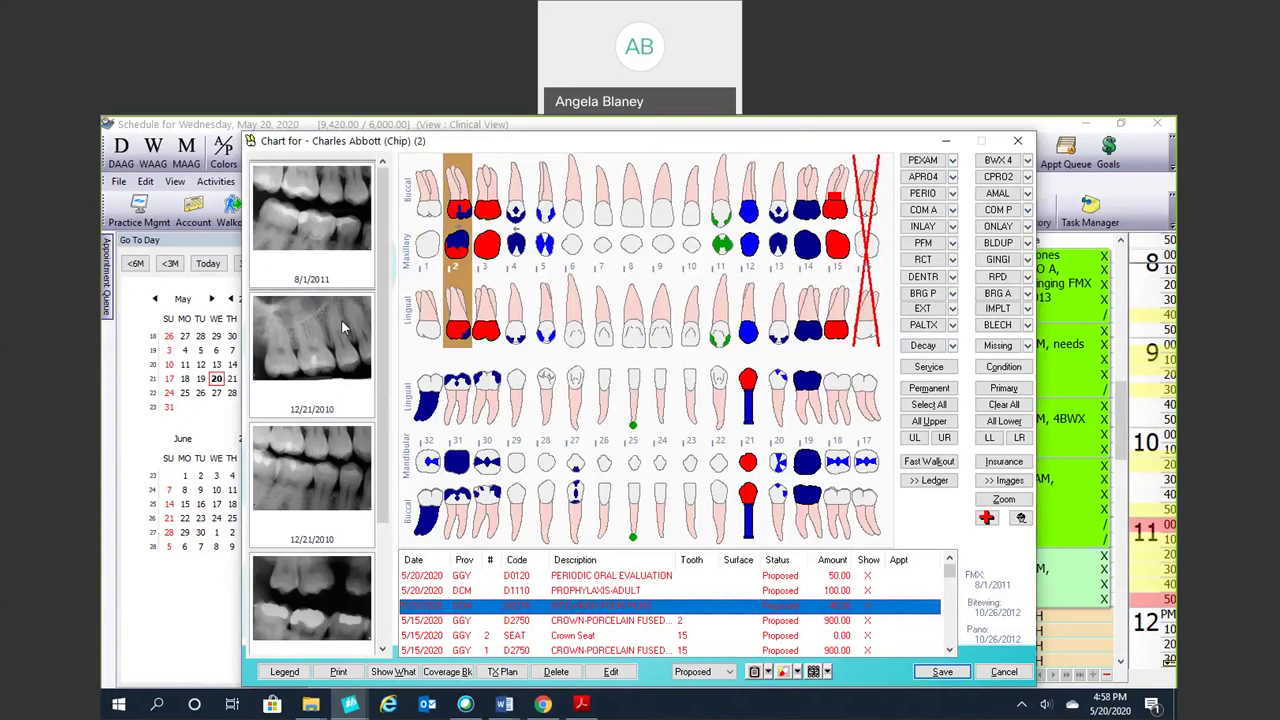
pyautogui.rightClick(463, 227)
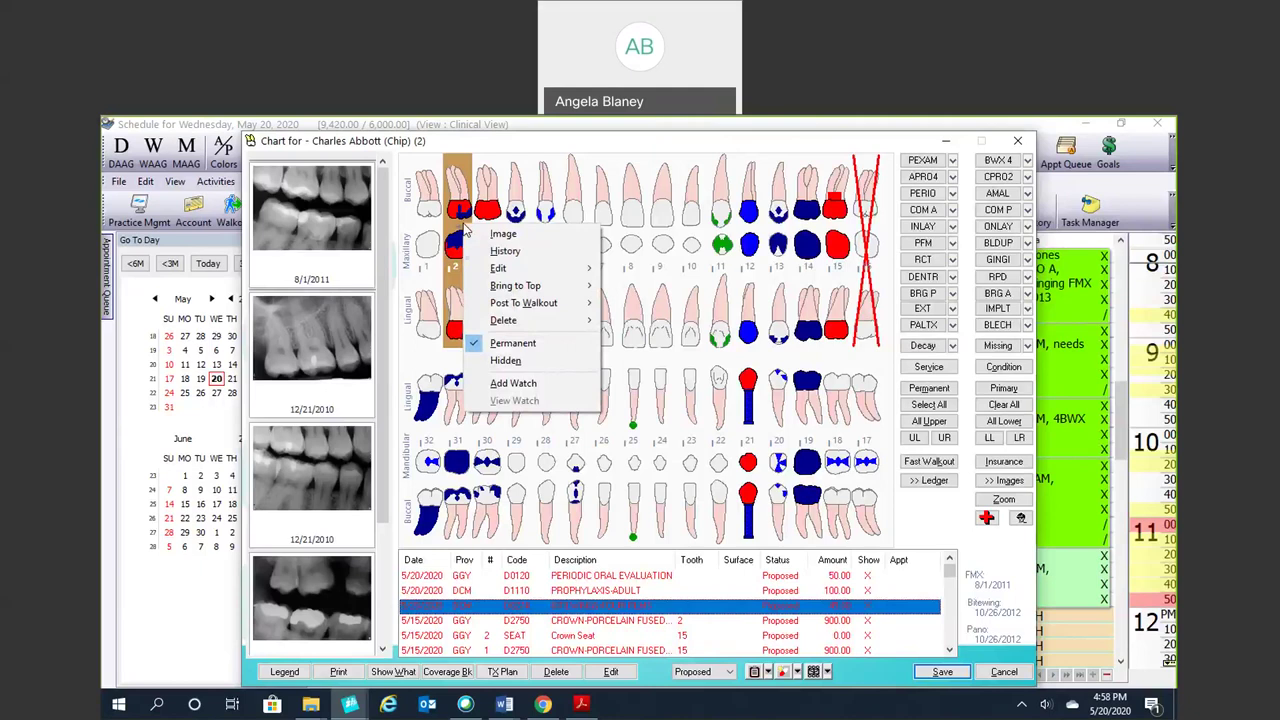
pyautogui.click(492, 256)
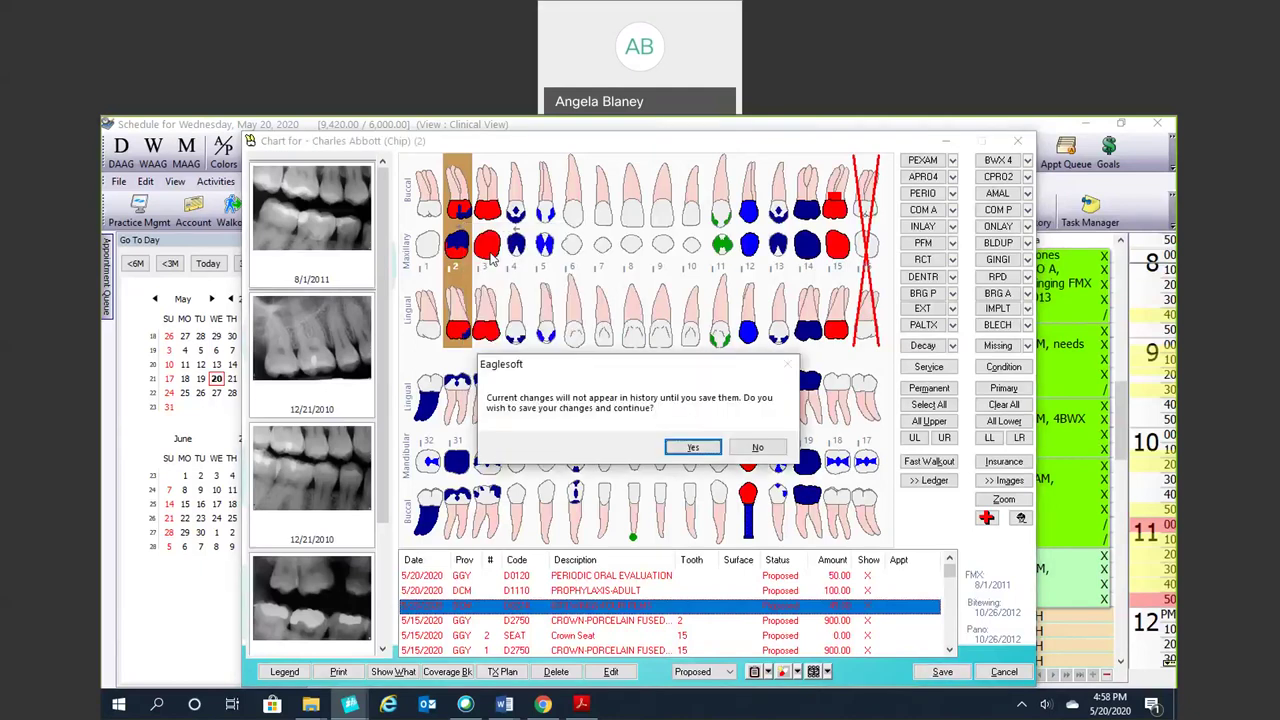
pyautogui.click(681, 449)
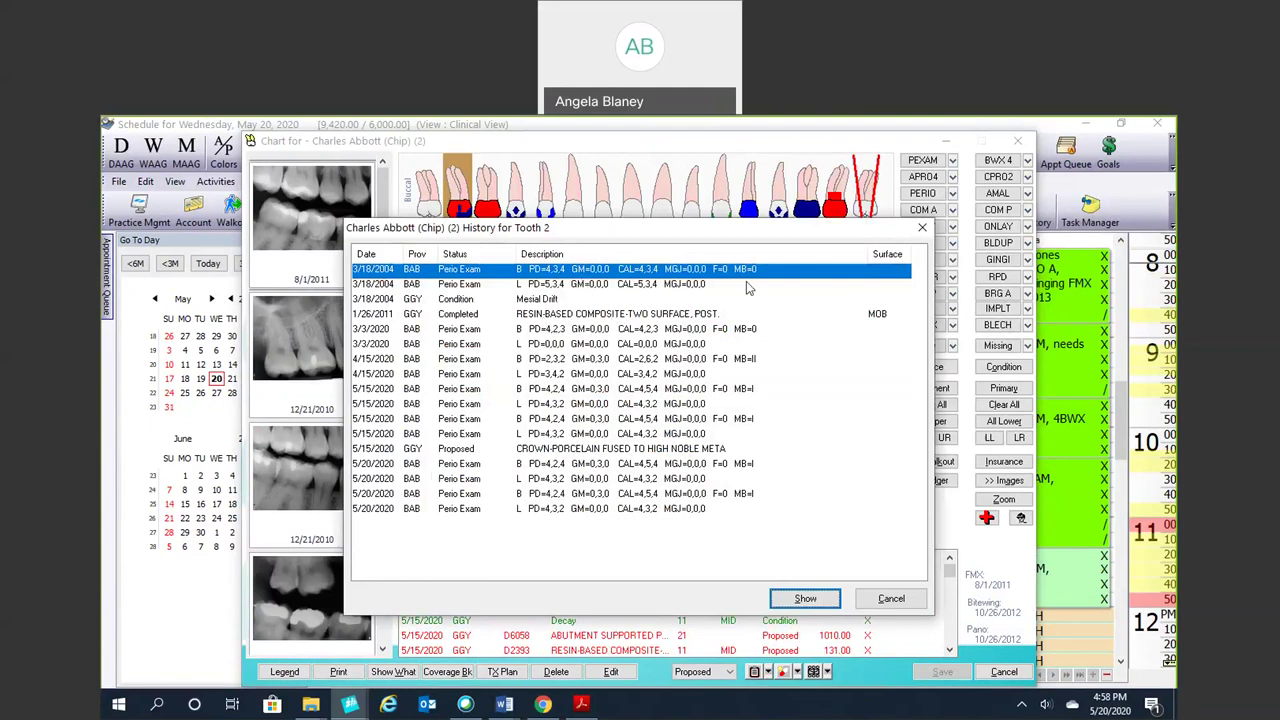
# Step: Close tooth 2's history and pick the proposed D2750 crown from its Bring to Top list
pyautogui.click(921, 228)
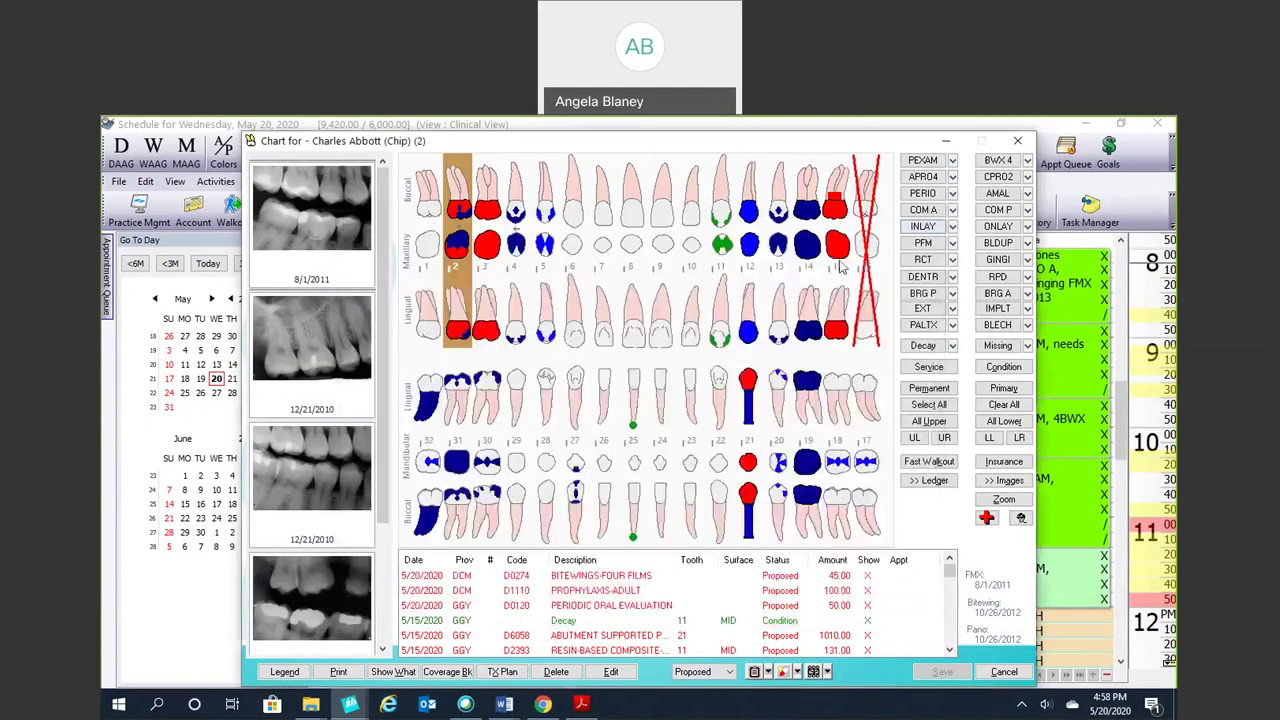
pyautogui.rightClick(464, 257)
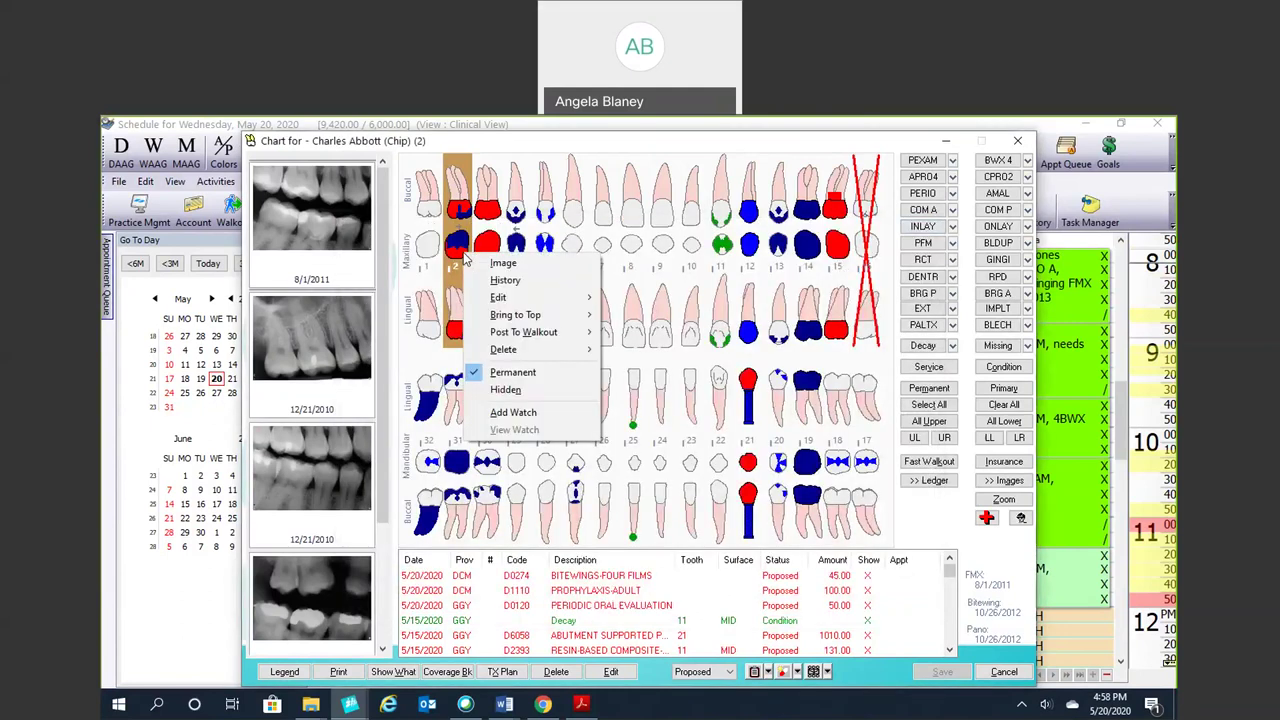
pyautogui.moveTo(499, 300)
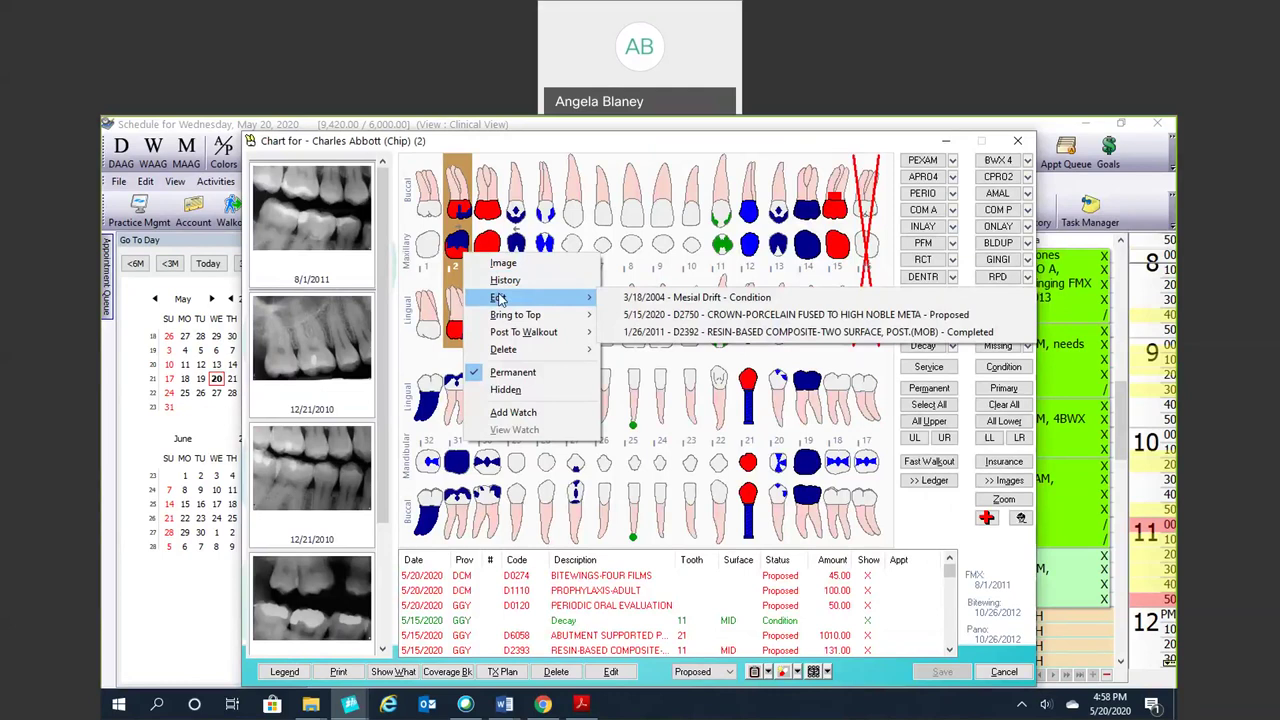
pyautogui.click(669, 316)
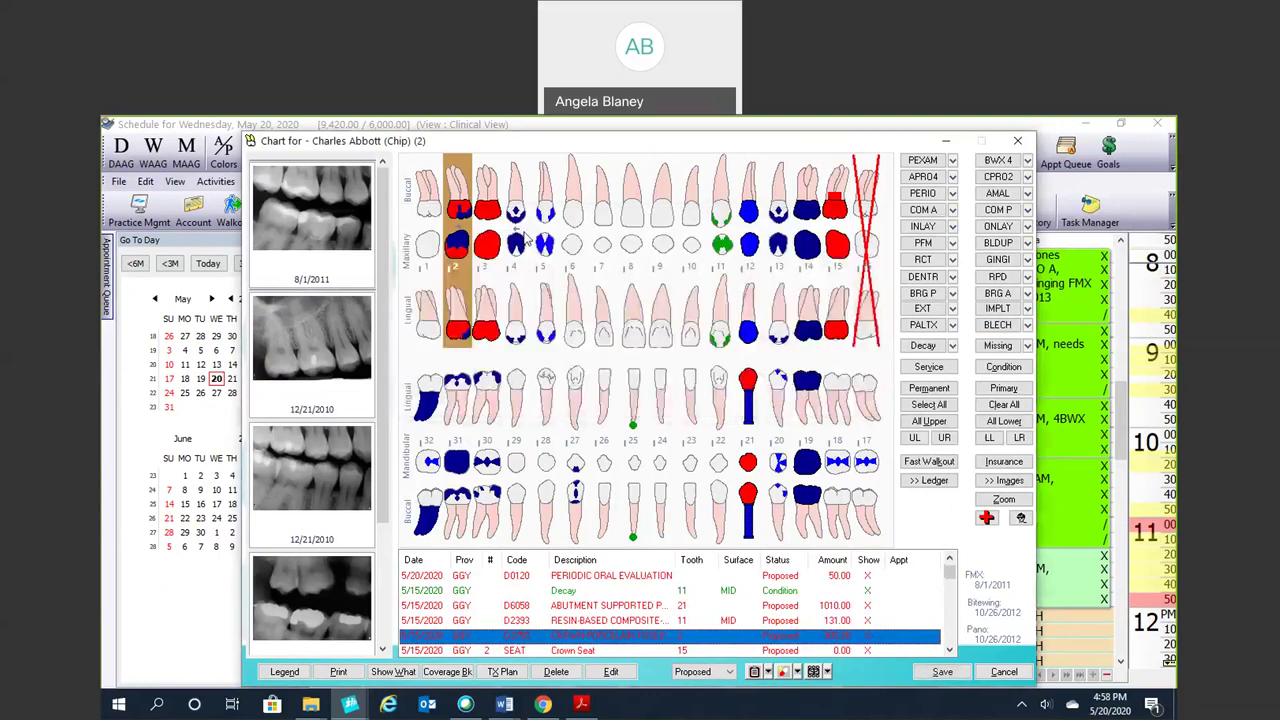
# Step: Bring tooth 2's D2392 resin composite to the top of its display
pyautogui.rightClick(466, 251)
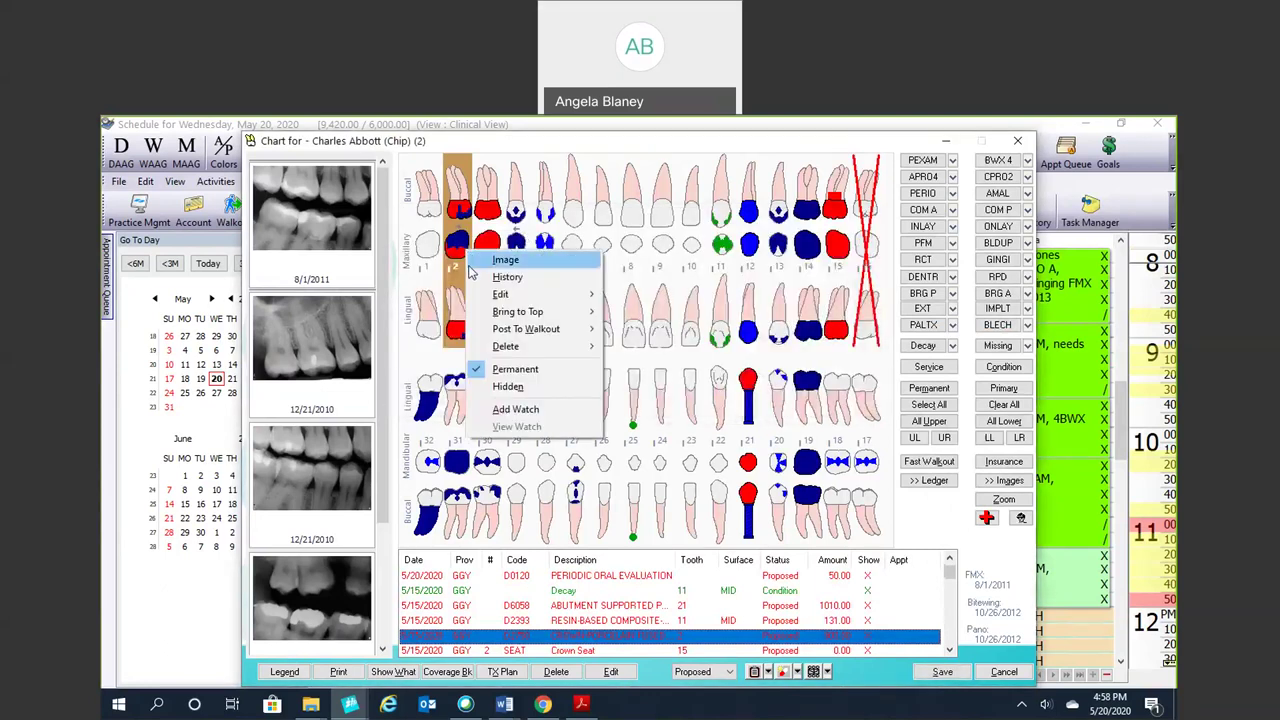
pyautogui.moveTo(480, 296)
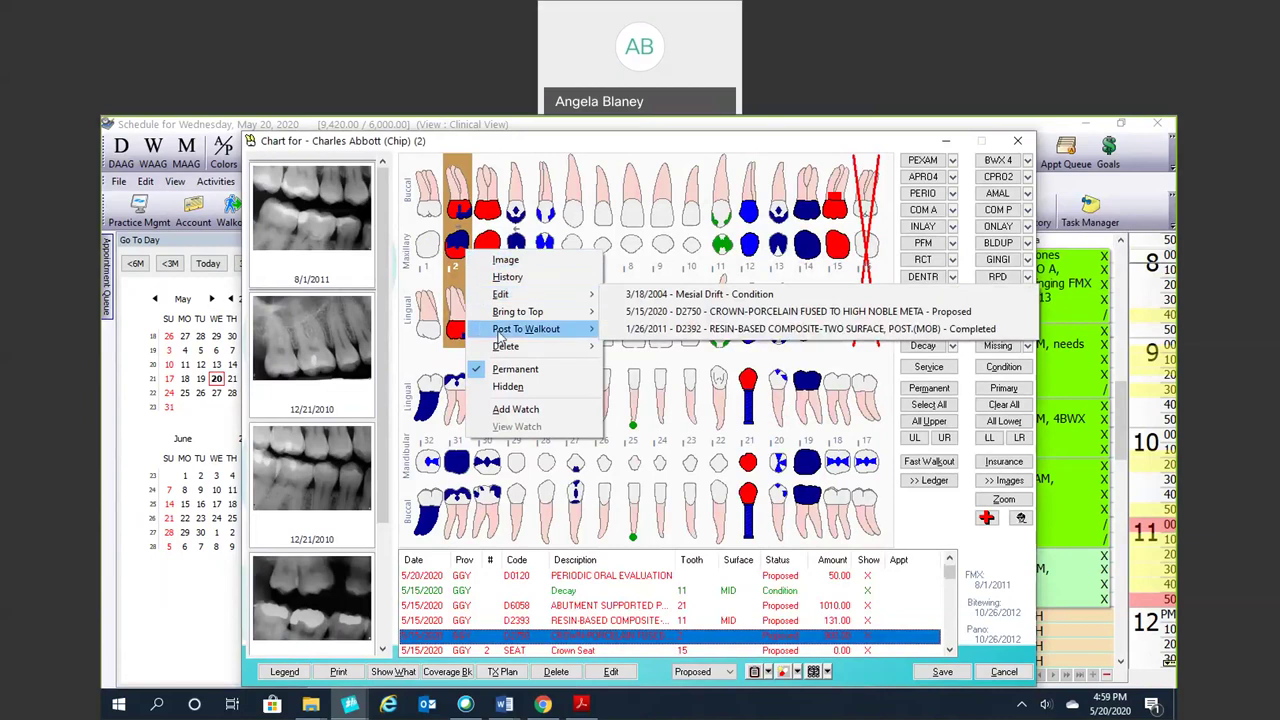
pyautogui.moveTo(545, 350)
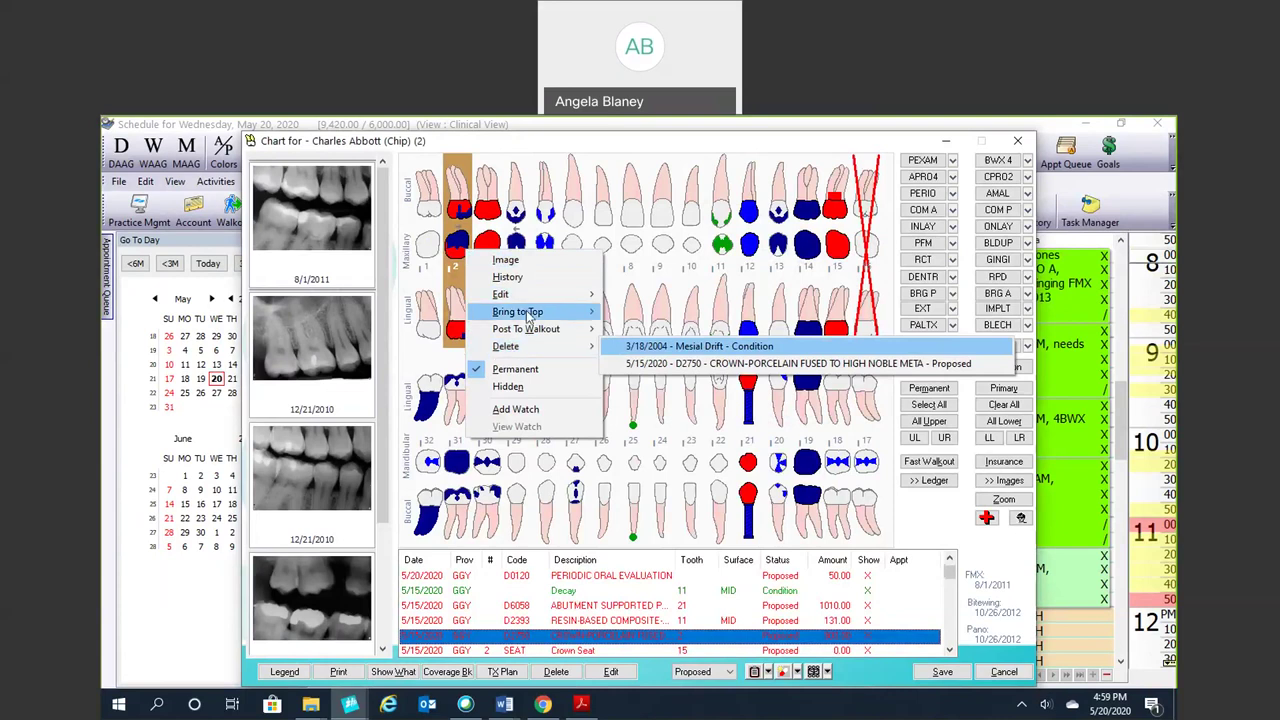
pyautogui.moveTo(521, 312)
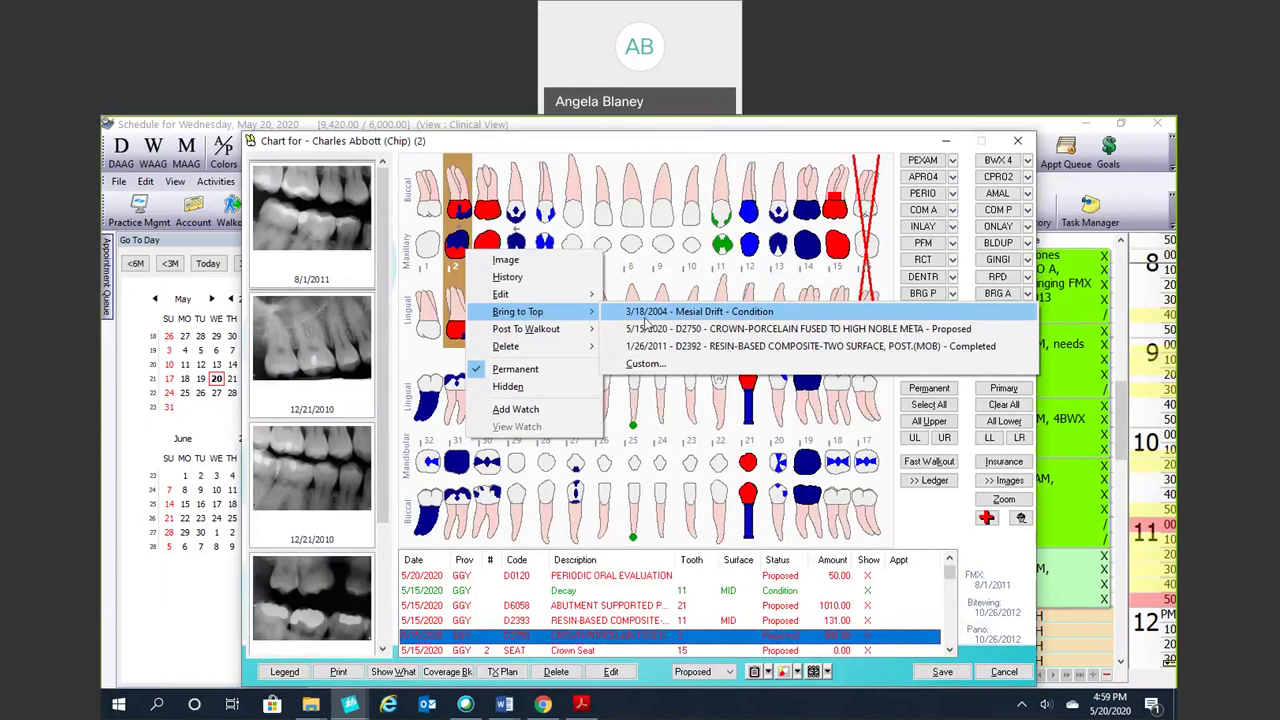
pyautogui.click(690, 346)
# Step: Switch tooth 2 to show the D2750 crown on top, then the 1/26/2011 D2392 composite again
pyautogui.rightClick(466, 241)
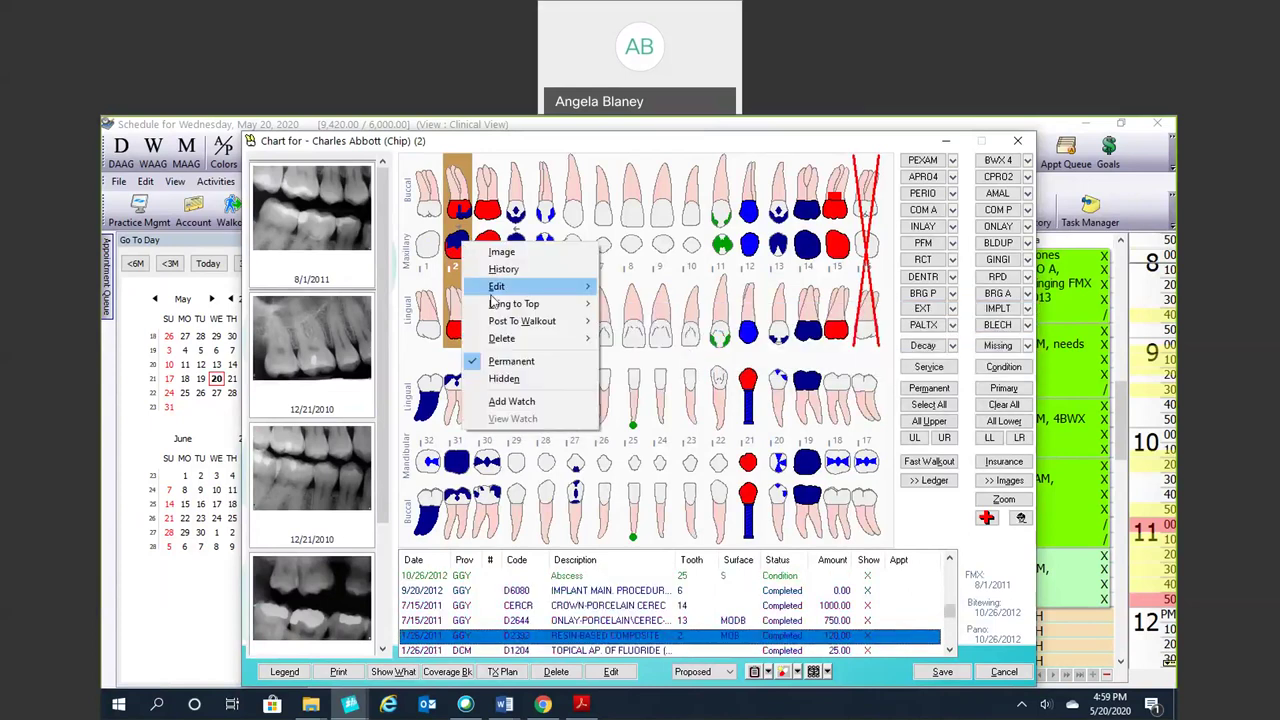
pyautogui.click(650, 321)
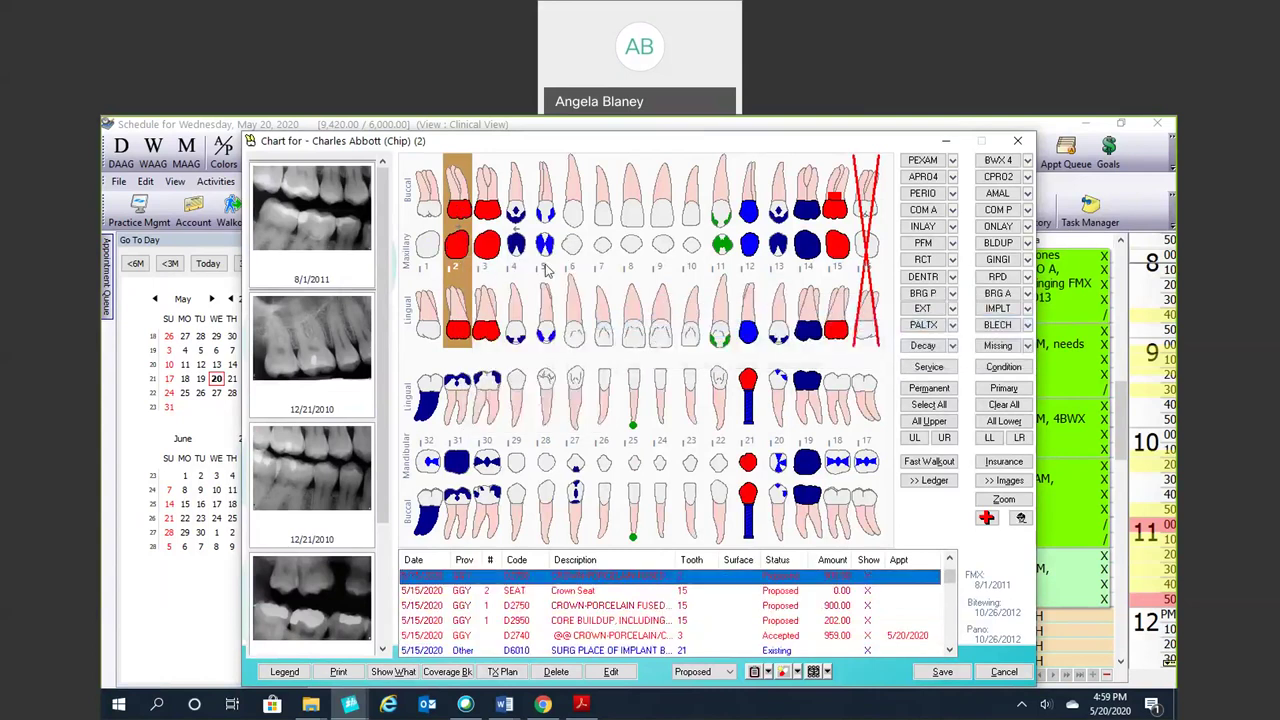
pyautogui.rightClick(466, 262)
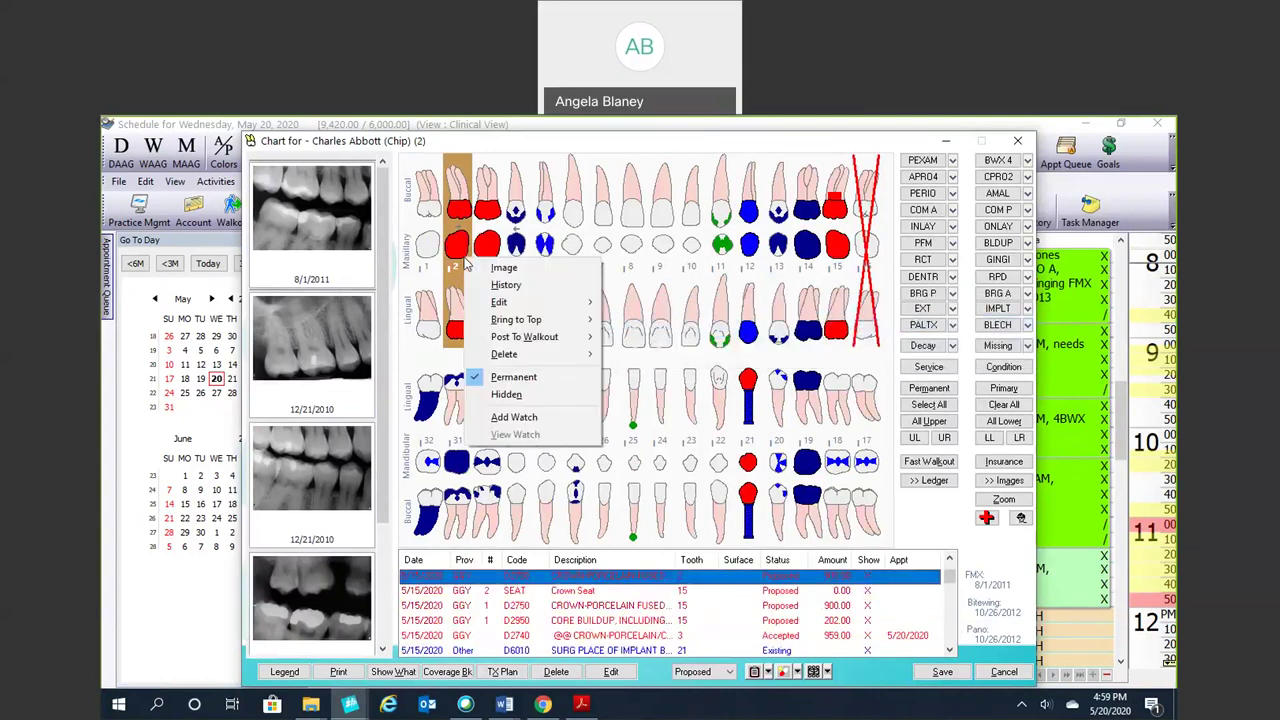
pyautogui.moveTo(484, 305)
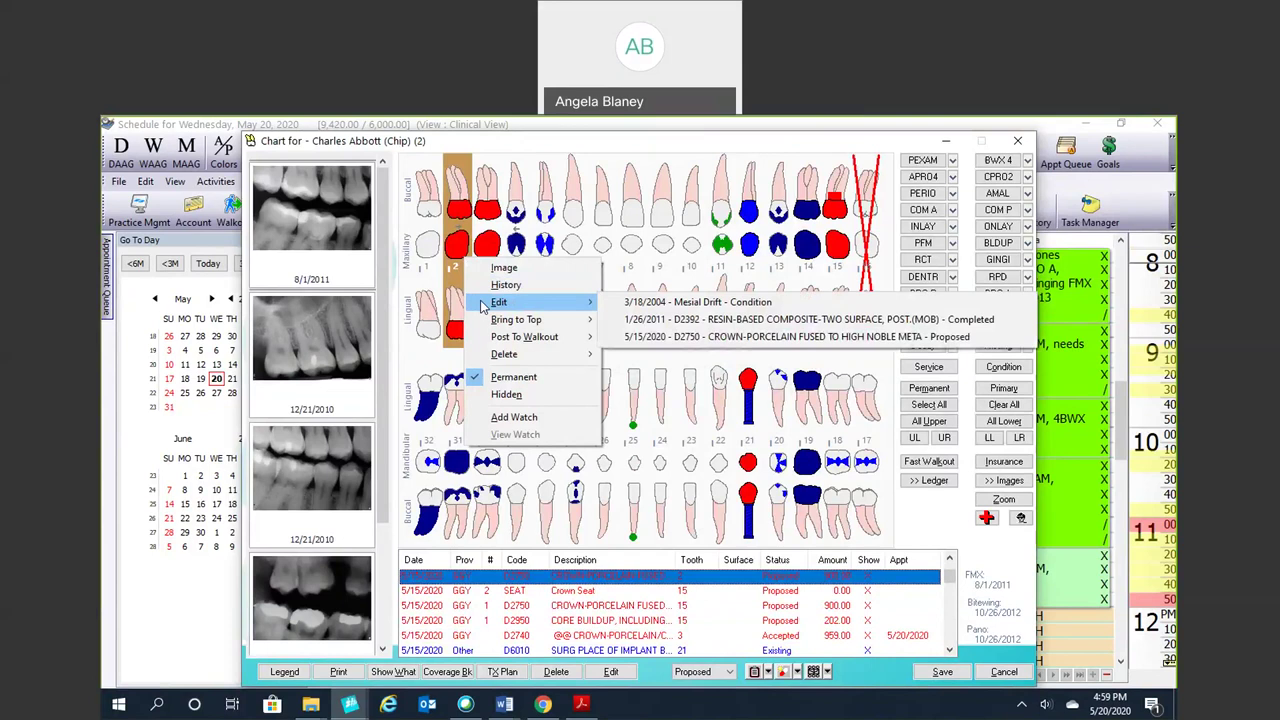
pyautogui.moveTo(515, 320)
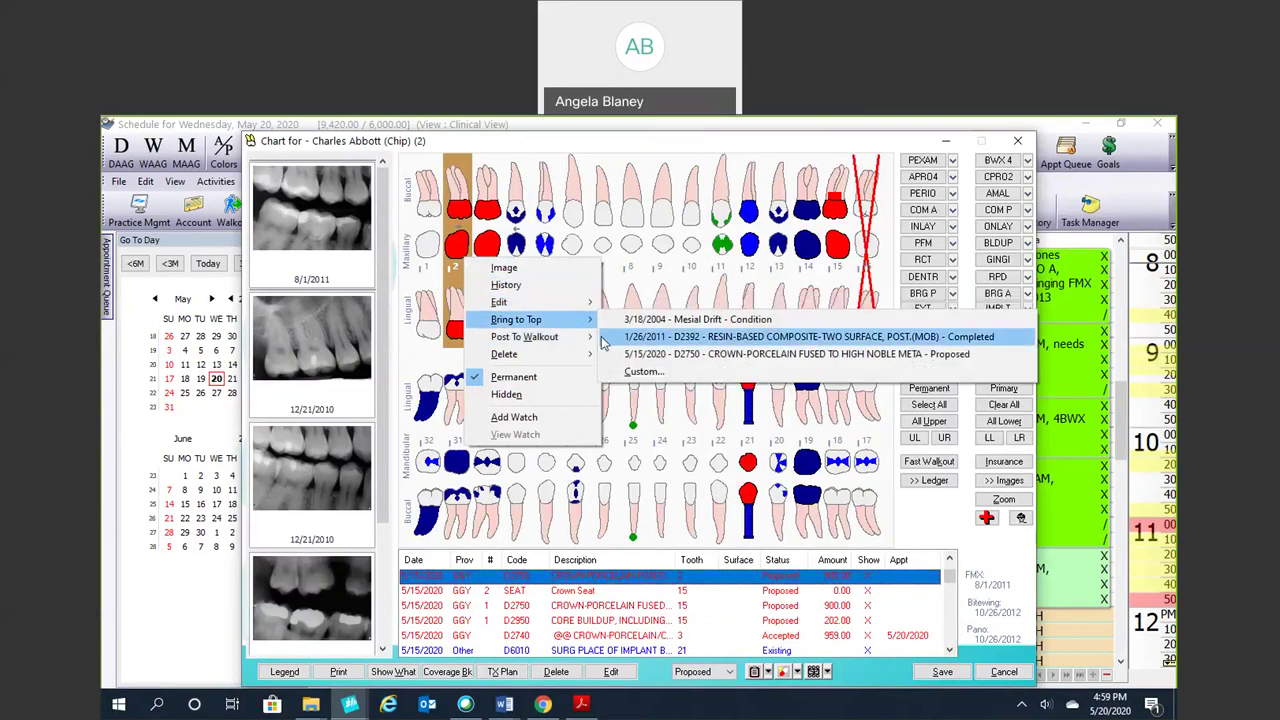
pyautogui.click(666, 338)
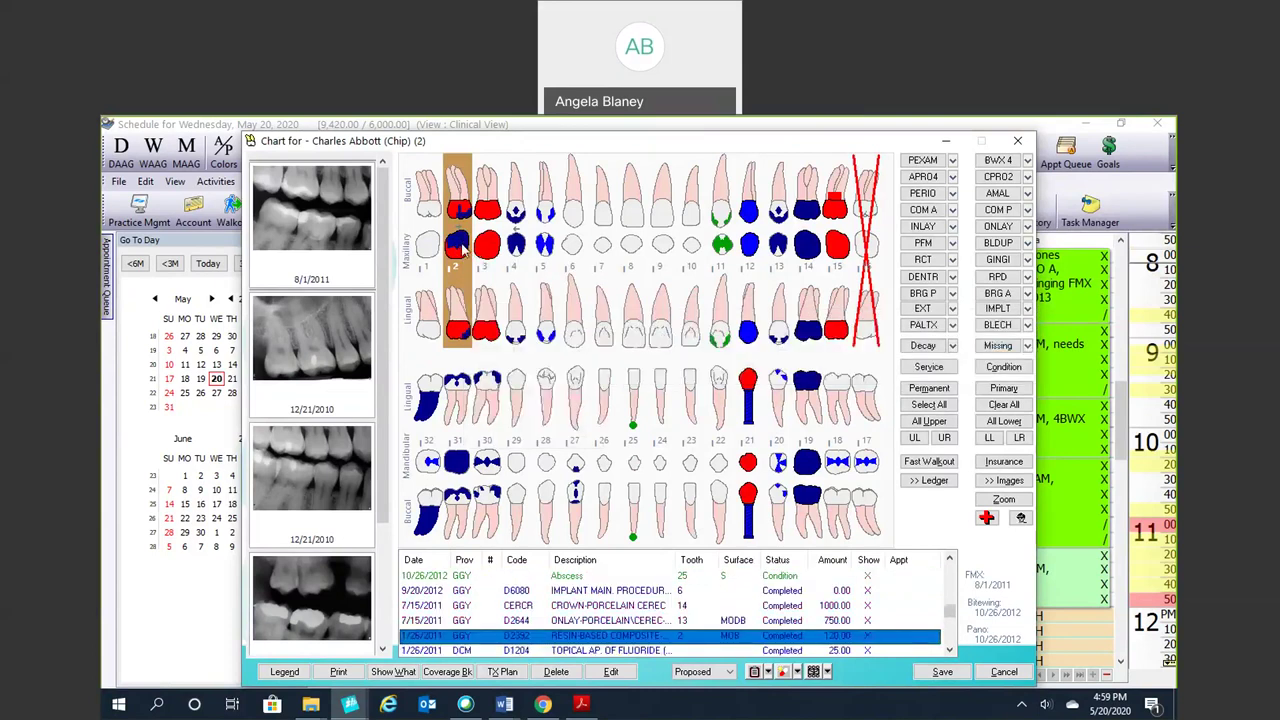
# Step: Bring tooth 4's Distal Drift condition to the top of its display
pyautogui.rightClick(543, 248)
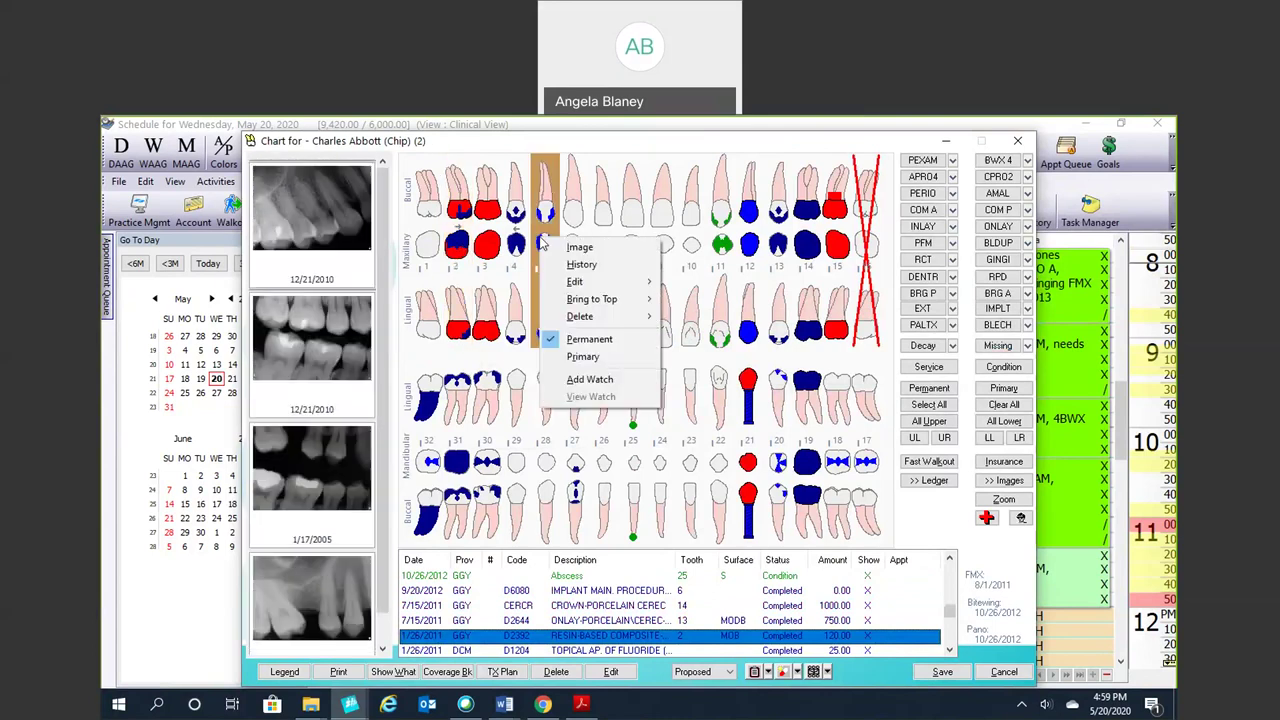
pyautogui.moveTo(560, 300)
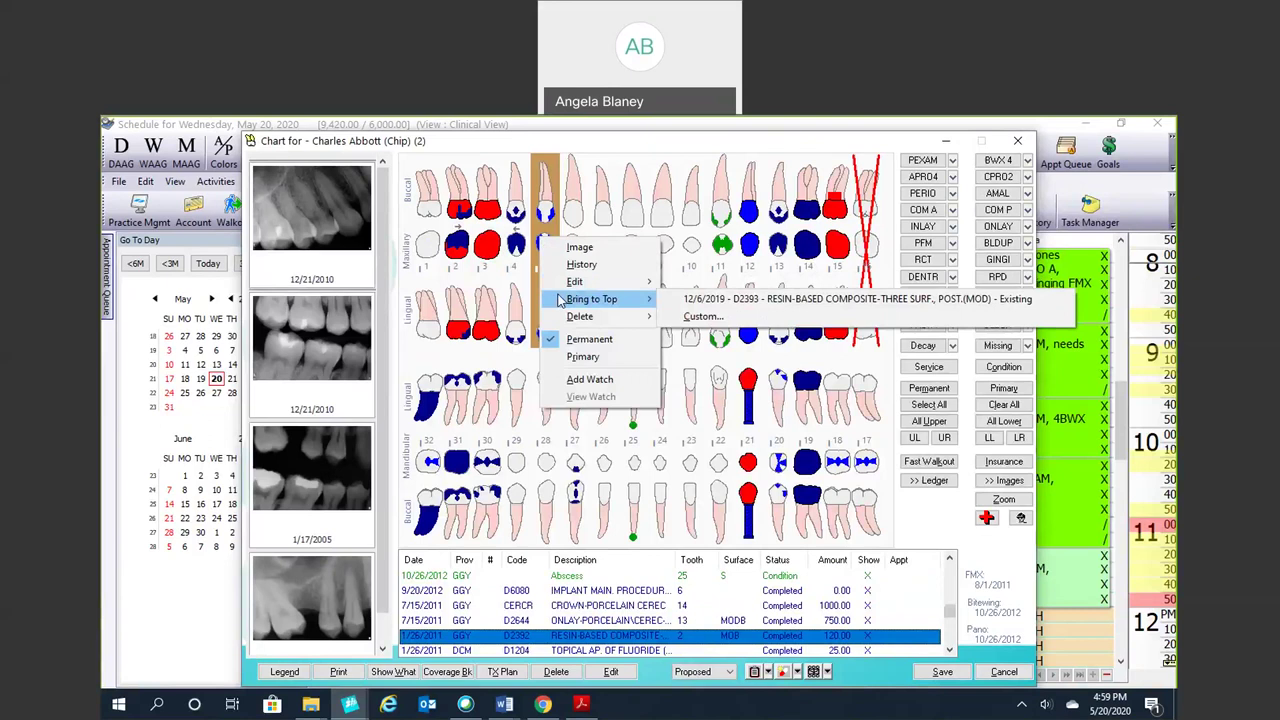
pyautogui.keyDown('ctrl'); pyautogui.rightClick(516, 242); pyautogui.keyUp('ctrl')
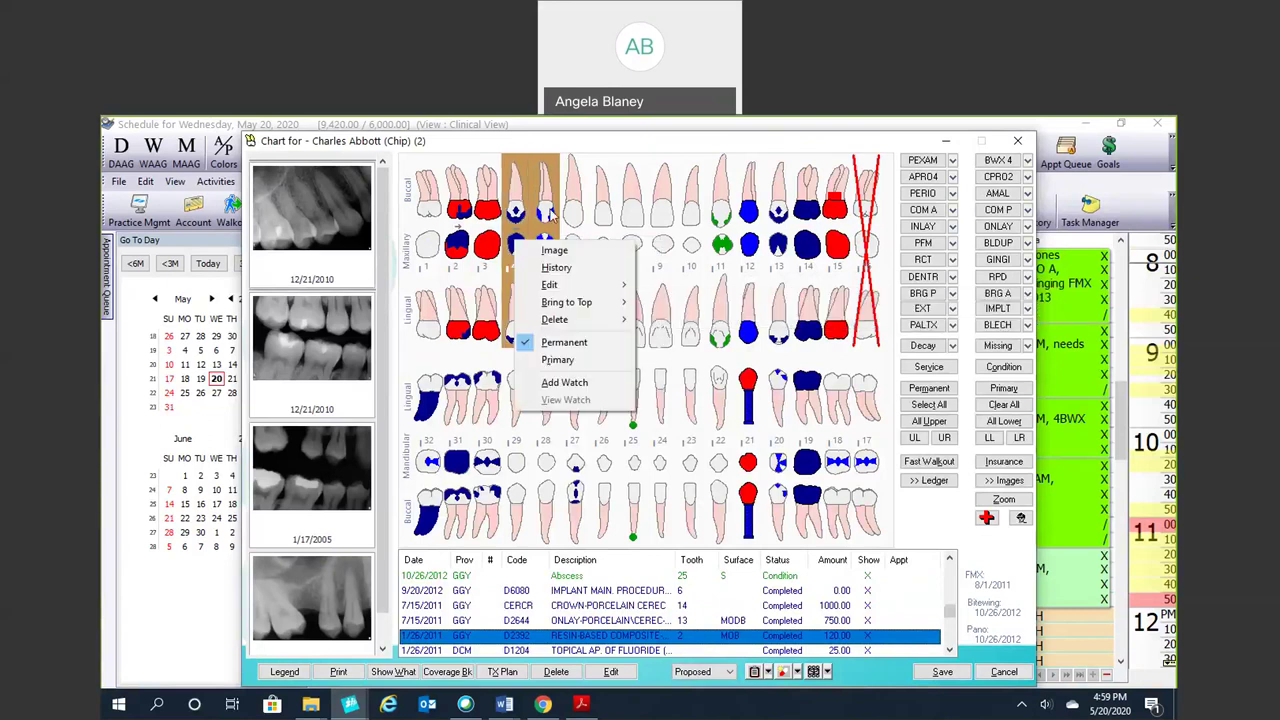
pyautogui.click(516, 210)
pyautogui.rightClick(521, 243)
pyautogui.moveTo(552, 305)
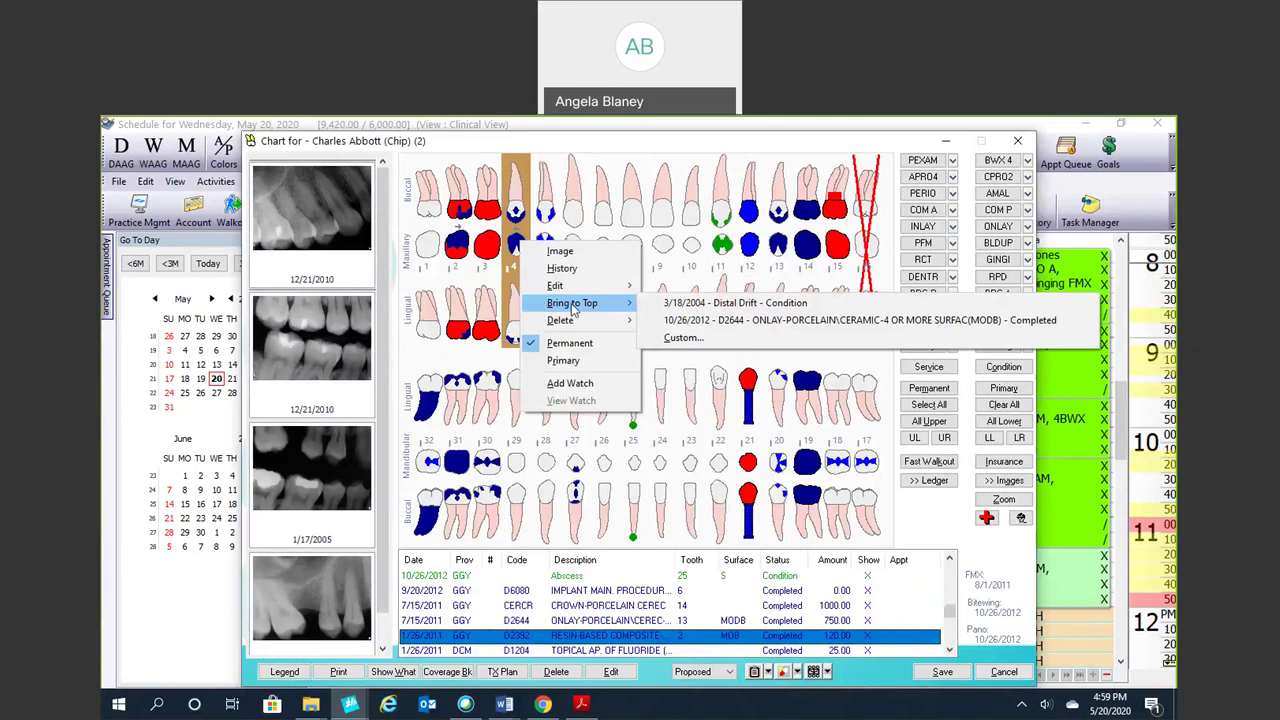
pyautogui.click(665, 303)
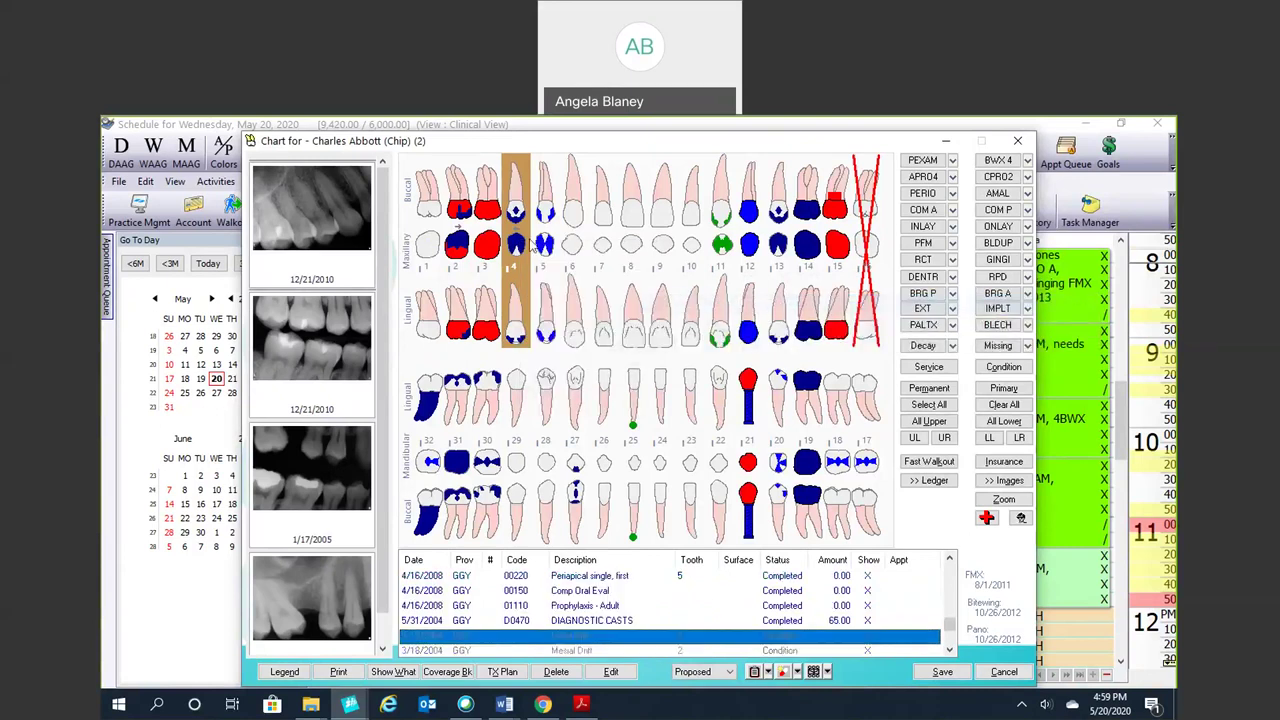
# Step: Bring tooth 11's proposed D2393 composite to the top of its display
pyautogui.click(752, 256)
pyautogui.rightClick(752, 256)
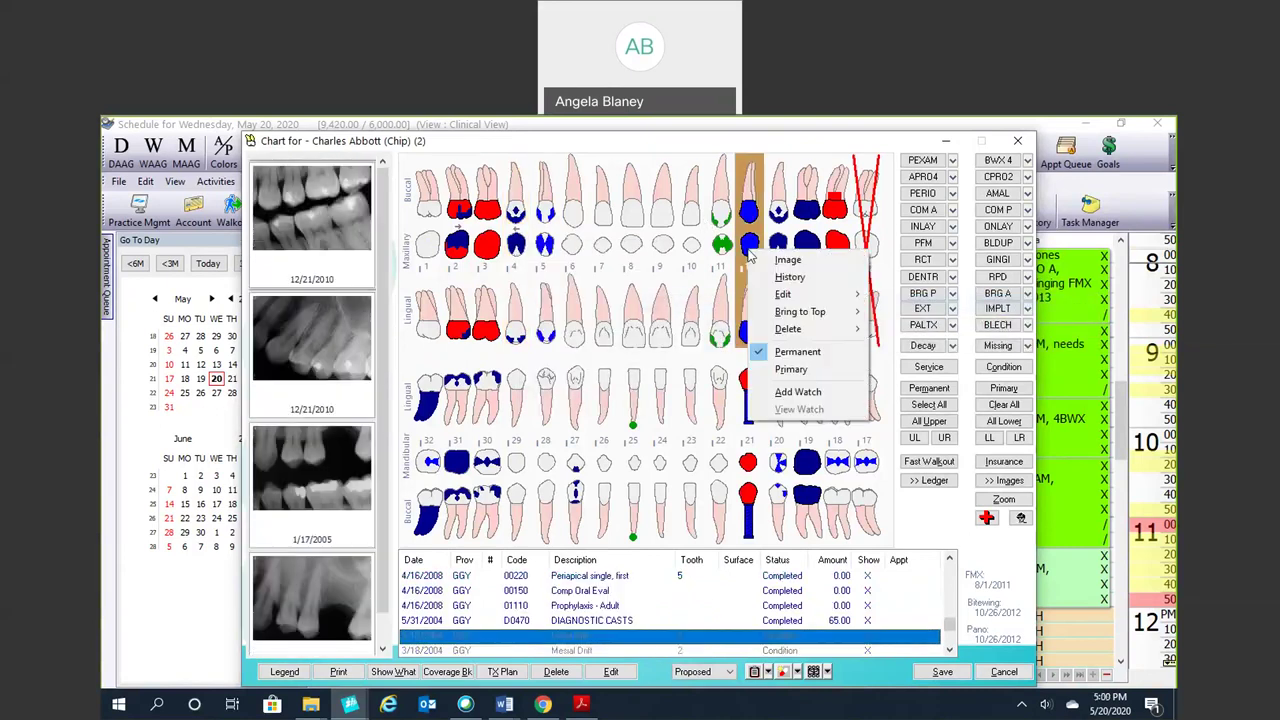
pyautogui.moveTo(779, 314)
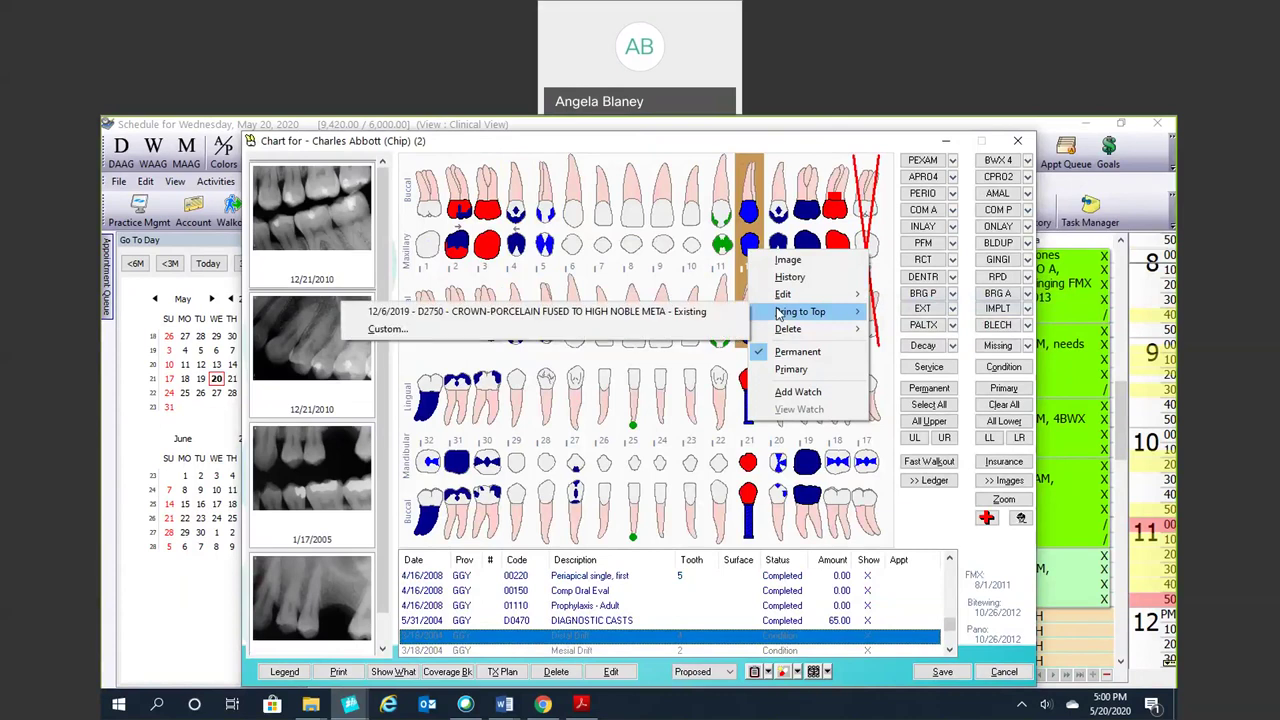
pyautogui.click(720, 246)
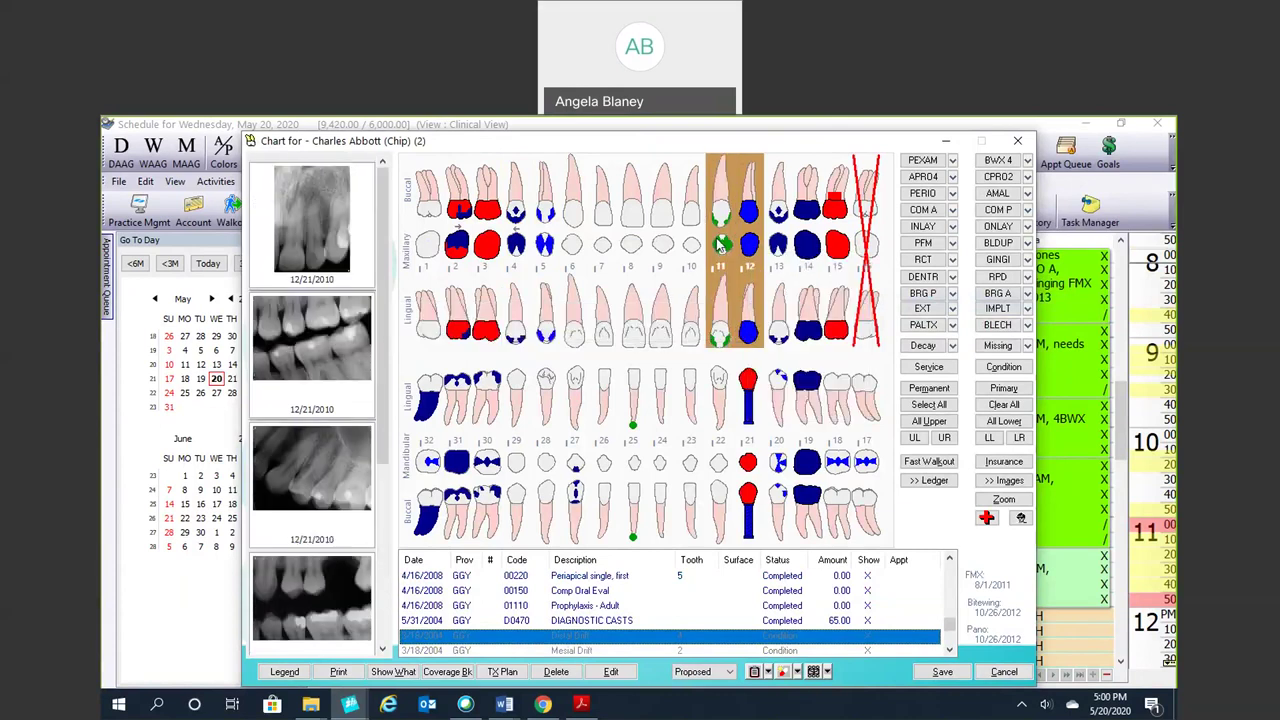
pyautogui.rightClick(728, 248)
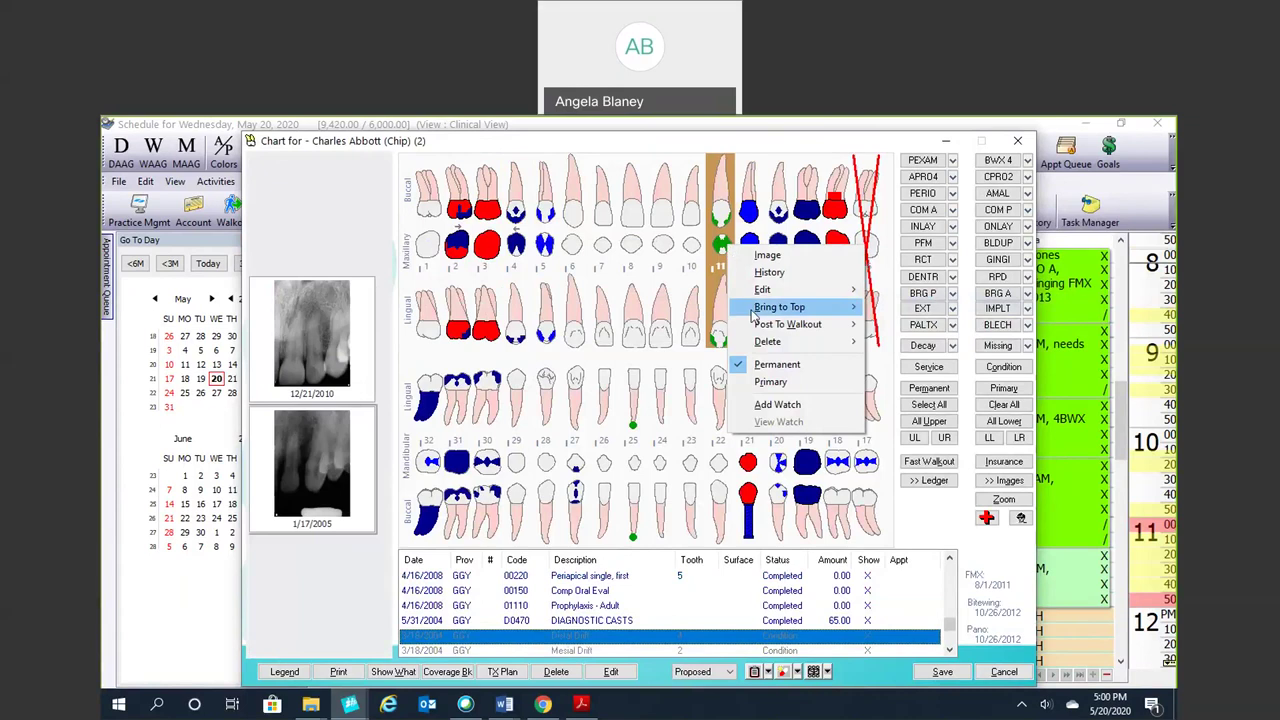
pyautogui.moveTo(759, 314)
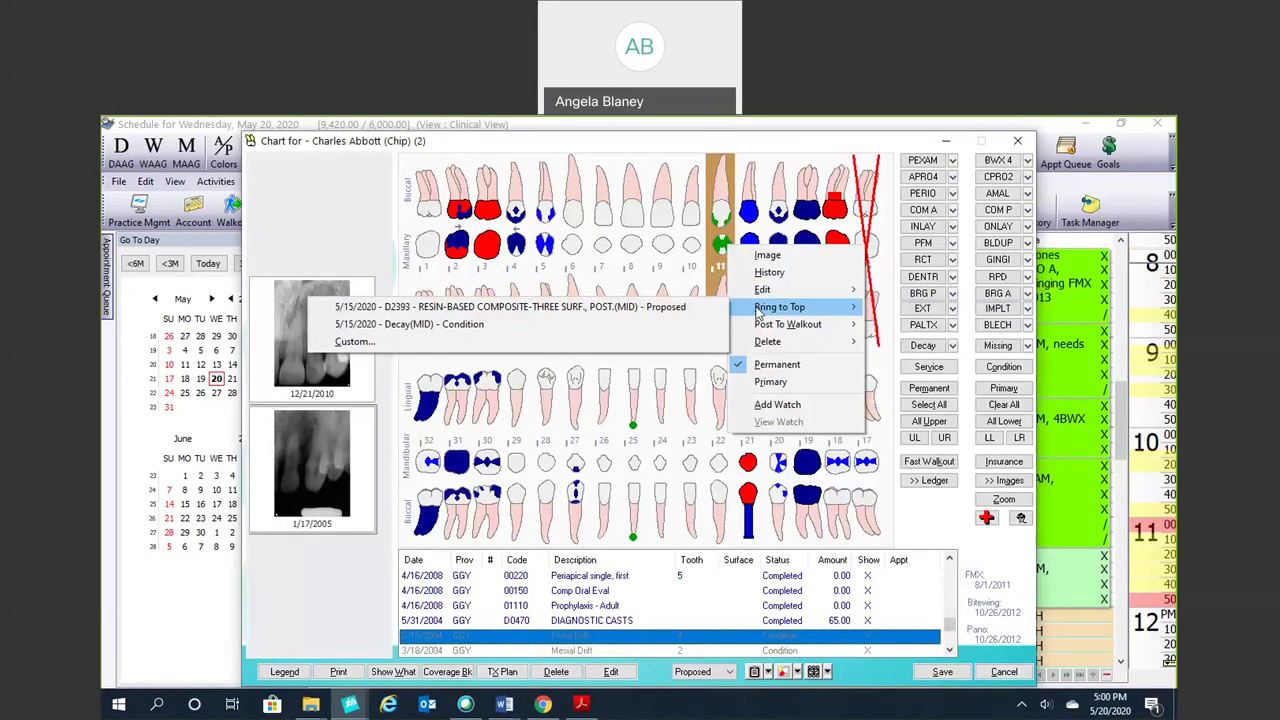
pyautogui.click(700, 306)
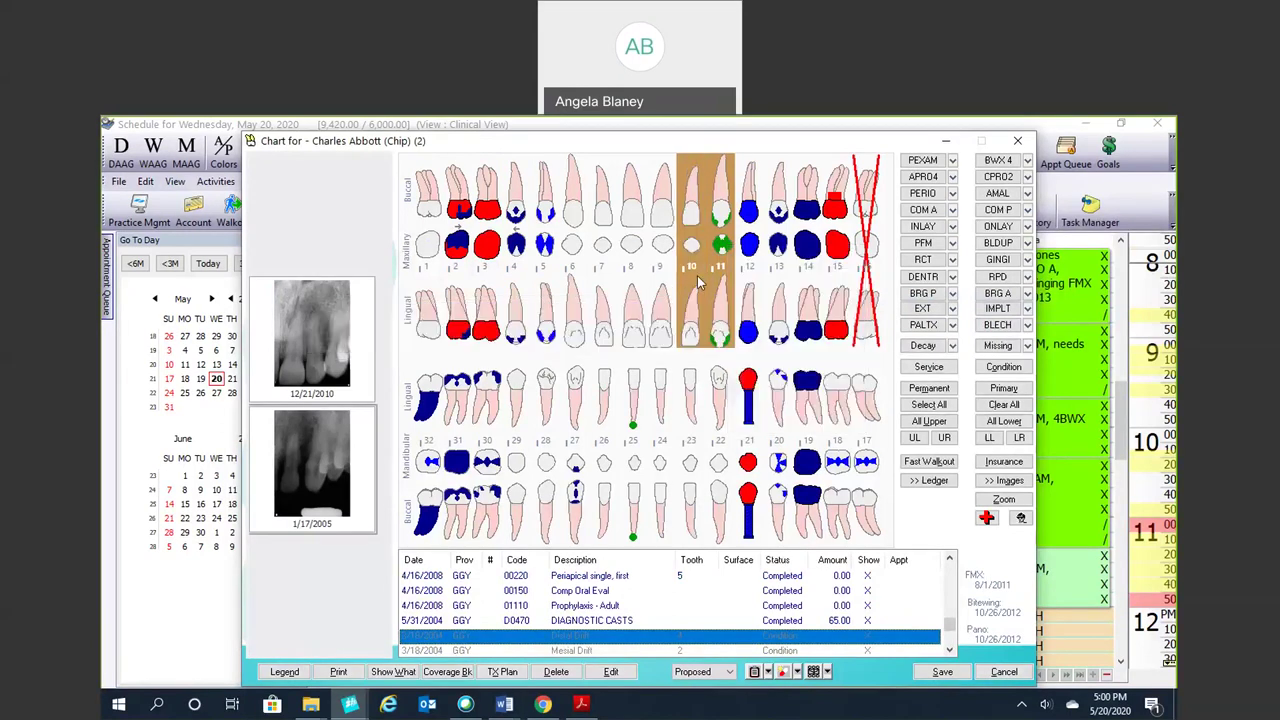
pyautogui.rightClick(712, 261)
pyautogui.click(714, 252)
pyautogui.rightClick(716, 250)
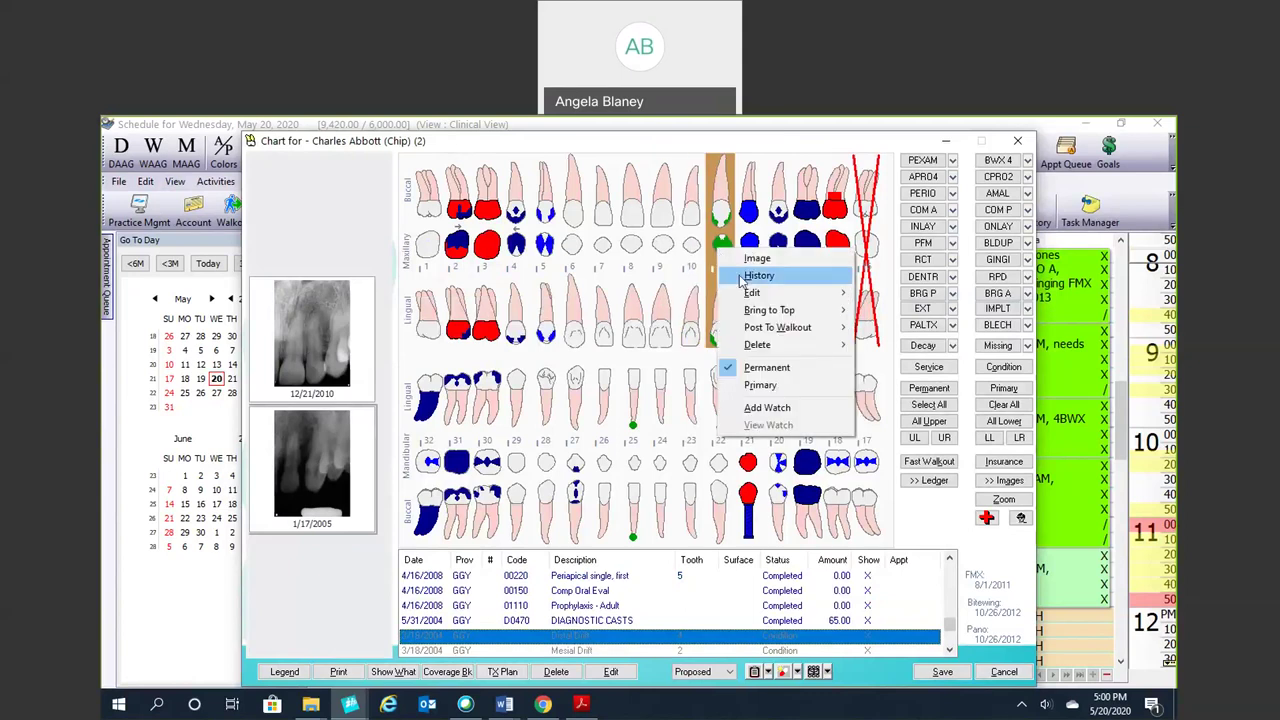
pyautogui.moveTo(752, 292)
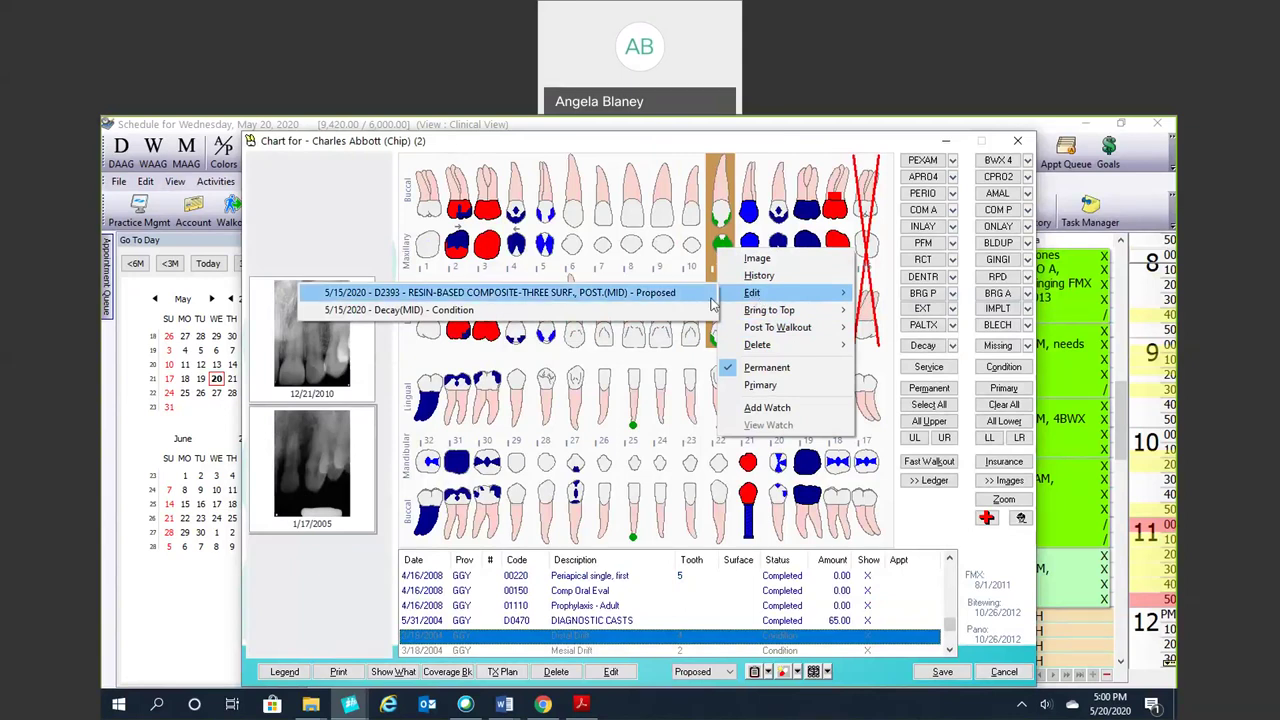
pyautogui.click(677, 297)
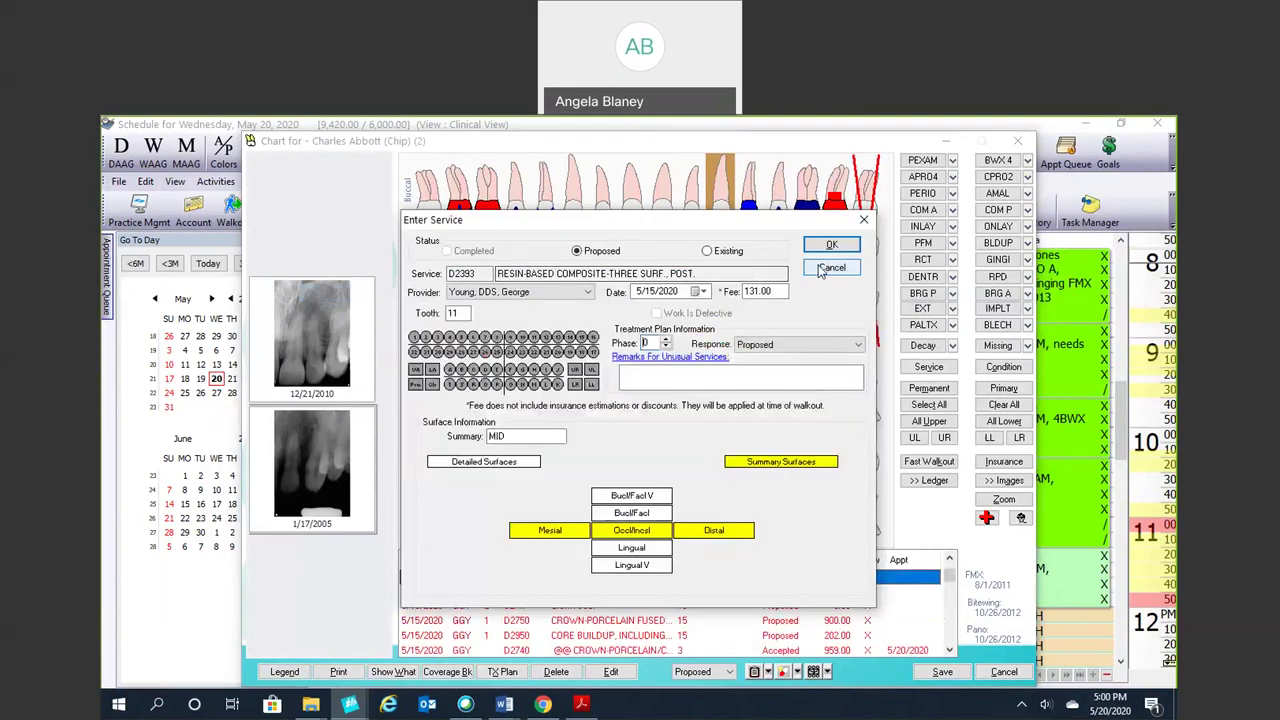
pyautogui.click(830, 268)
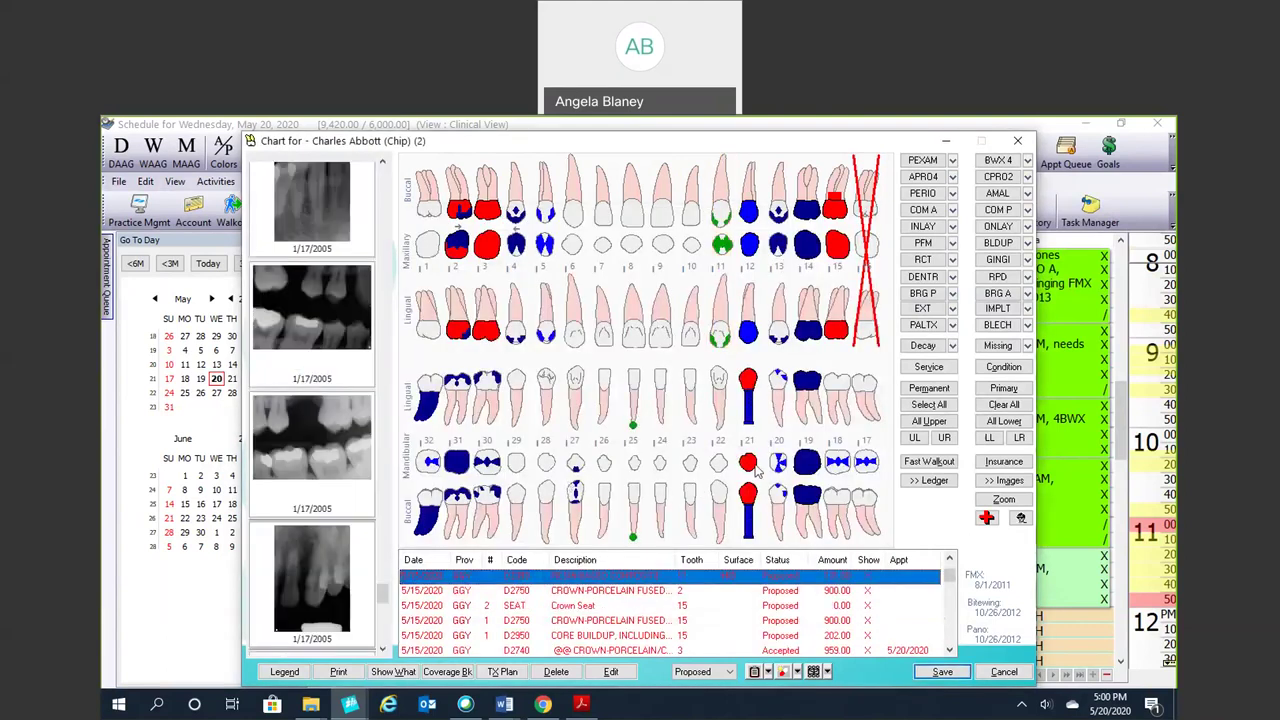
# Step: Save the chart changes, review tooth 19's treatment history, then close it
pyautogui.click(812, 463)
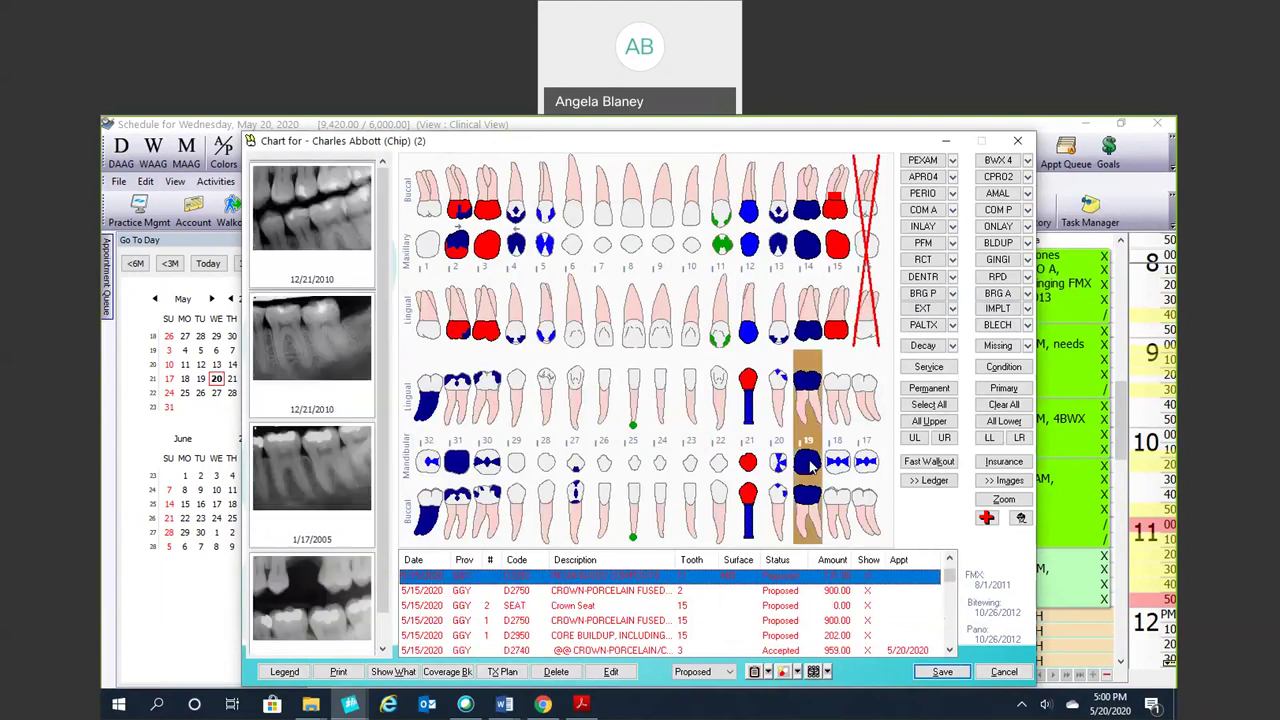
pyautogui.rightClick(812, 463)
pyautogui.click(822, 488)
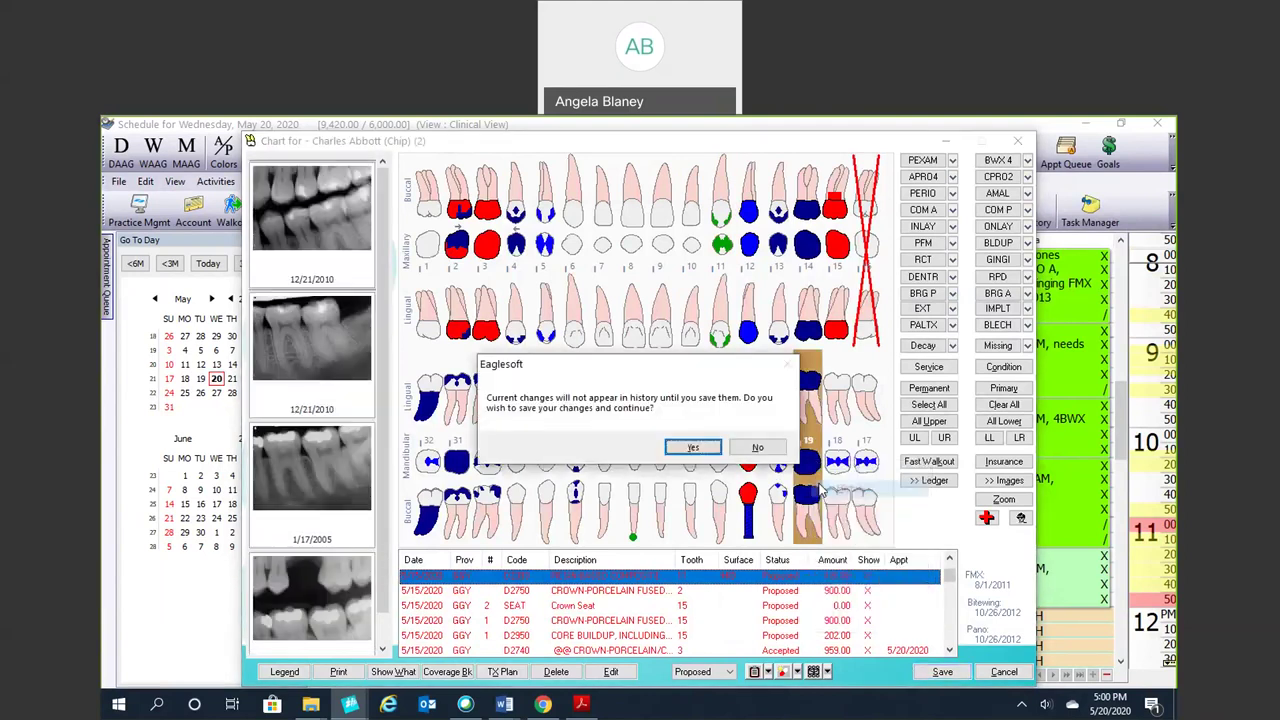
pyautogui.click(688, 443)
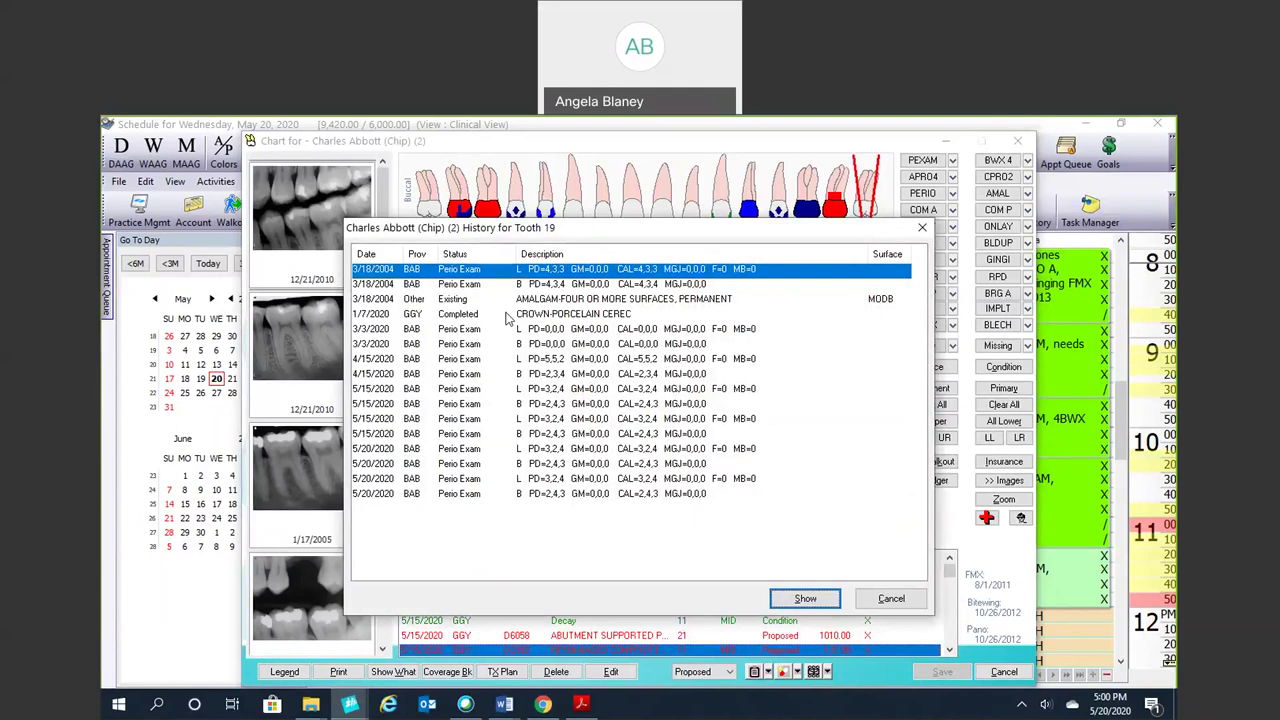
pyautogui.click(922, 228)
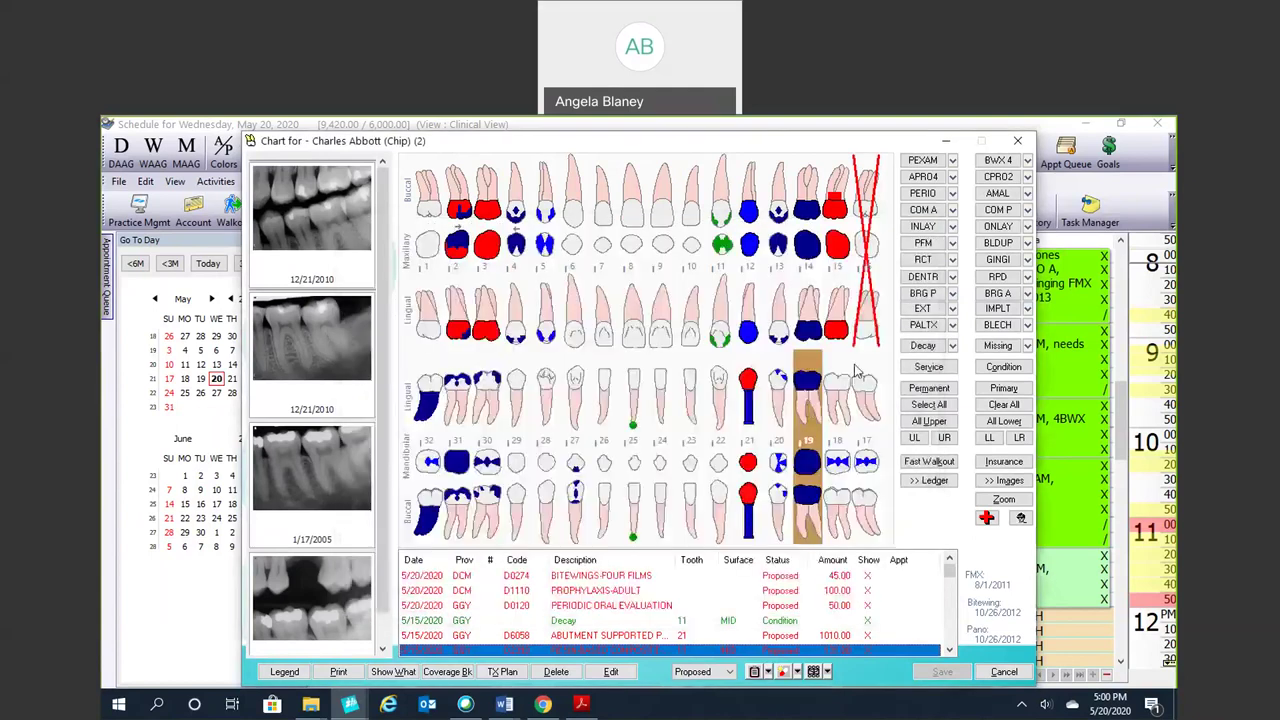
# Step: Show tooth 19's 3/18/2004 amalgam on top, then bring the 1/7/2020 CEREC crown back on top
pyautogui.click(810, 408)
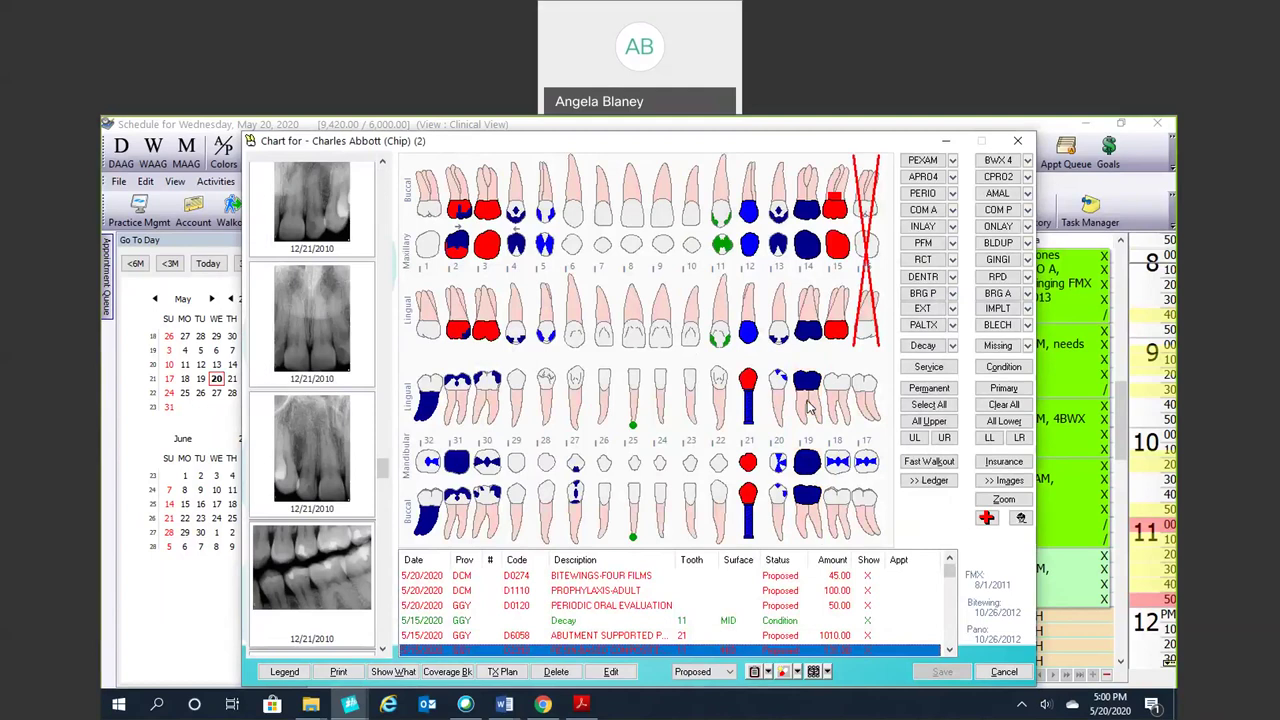
pyautogui.rightClick(810, 408)
pyautogui.moveTo(830, 465)
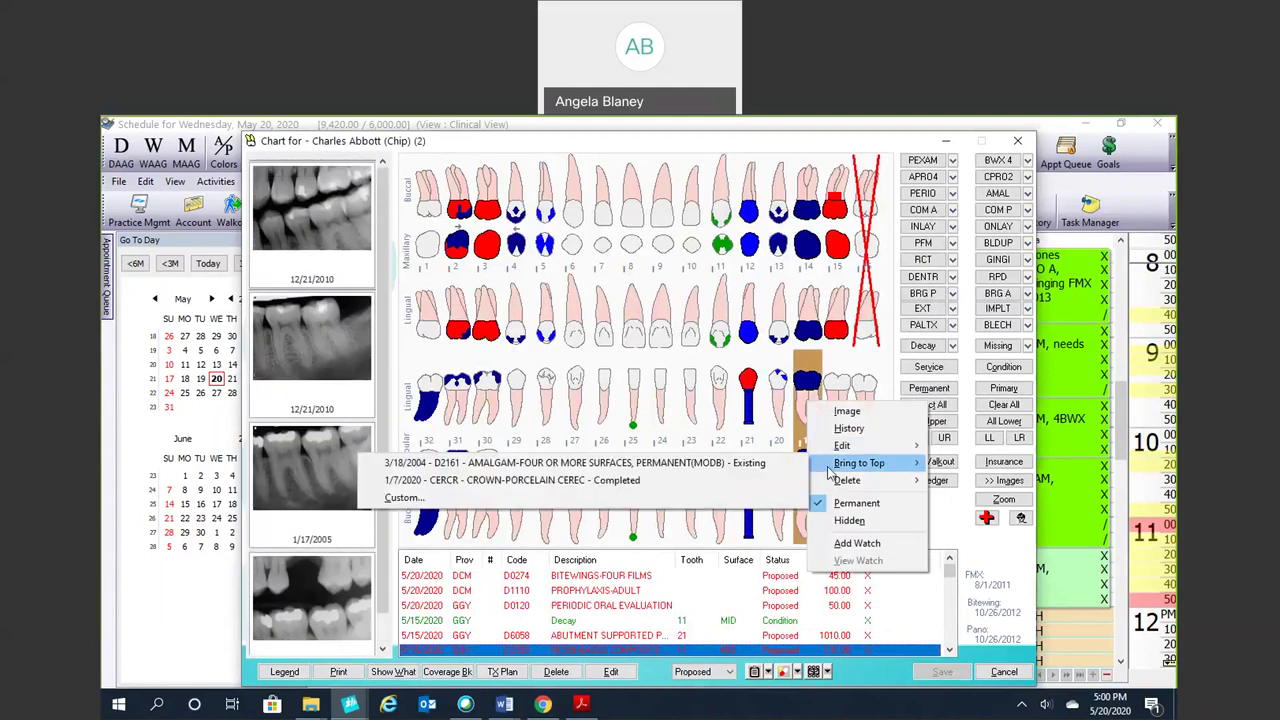
pyautogui.click(633, 463)
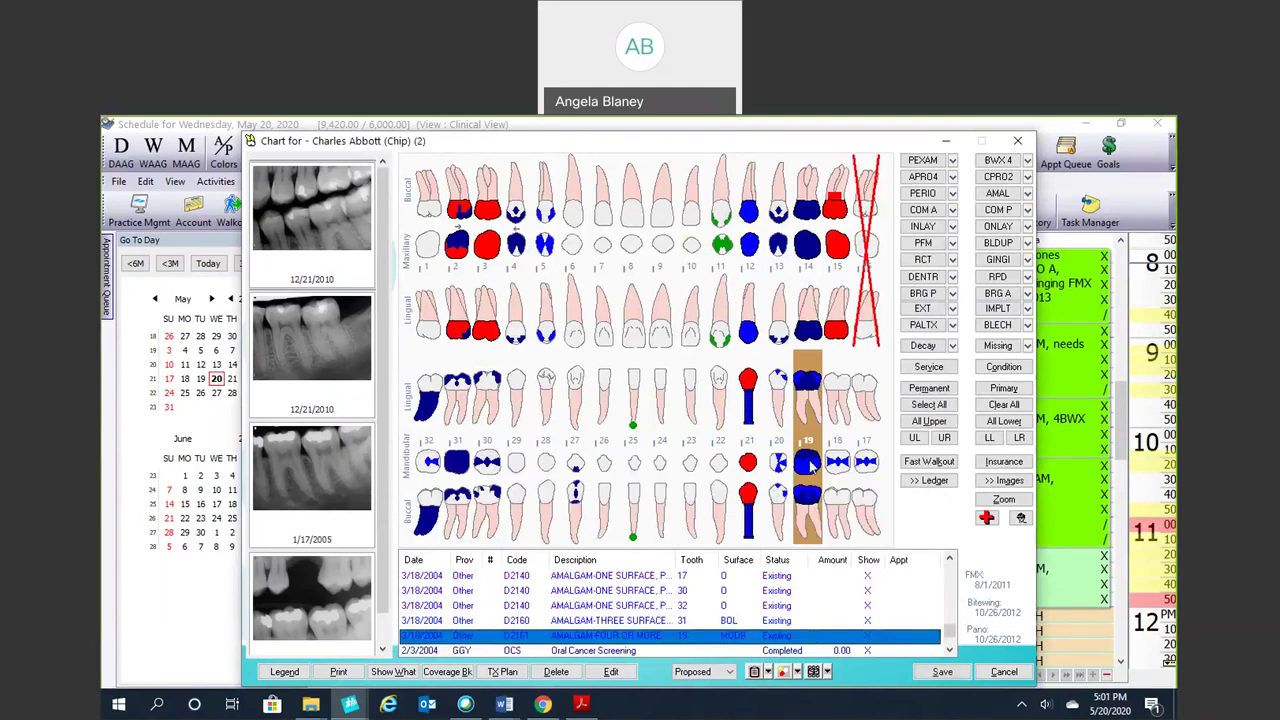
pyautogui.rightClick(801, 392)
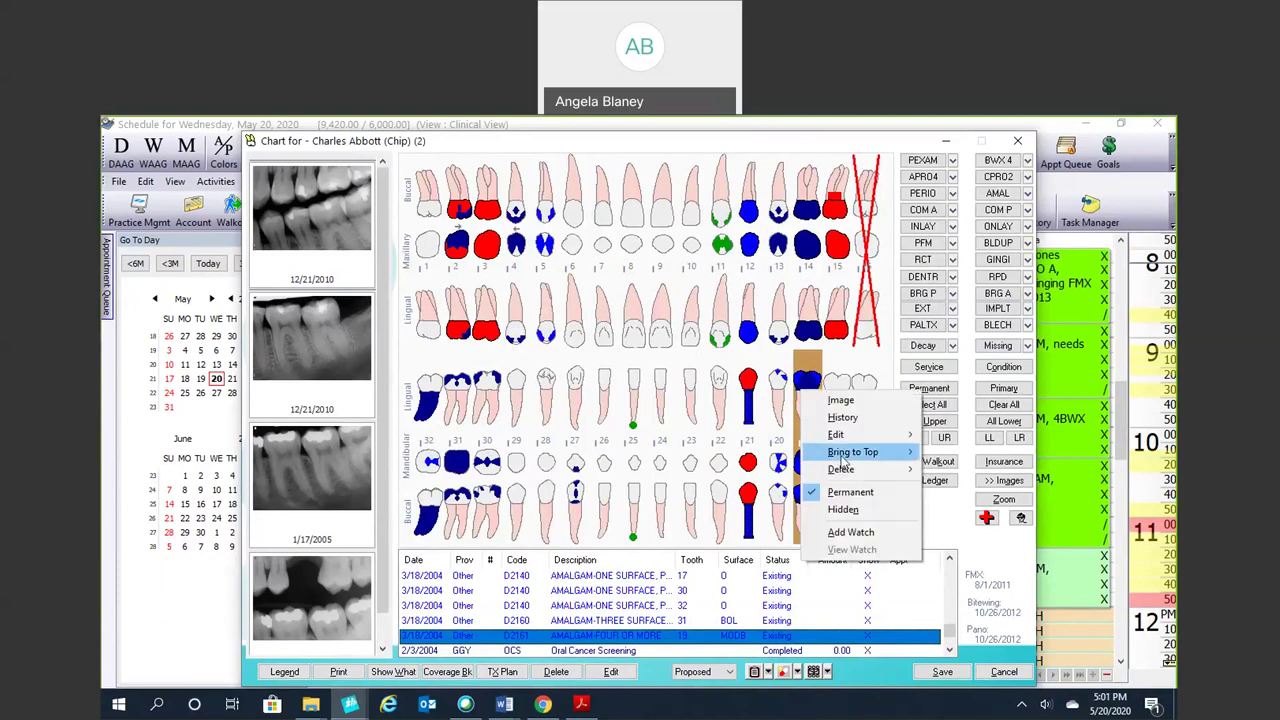
pyautogui.moveTo(843, 460)
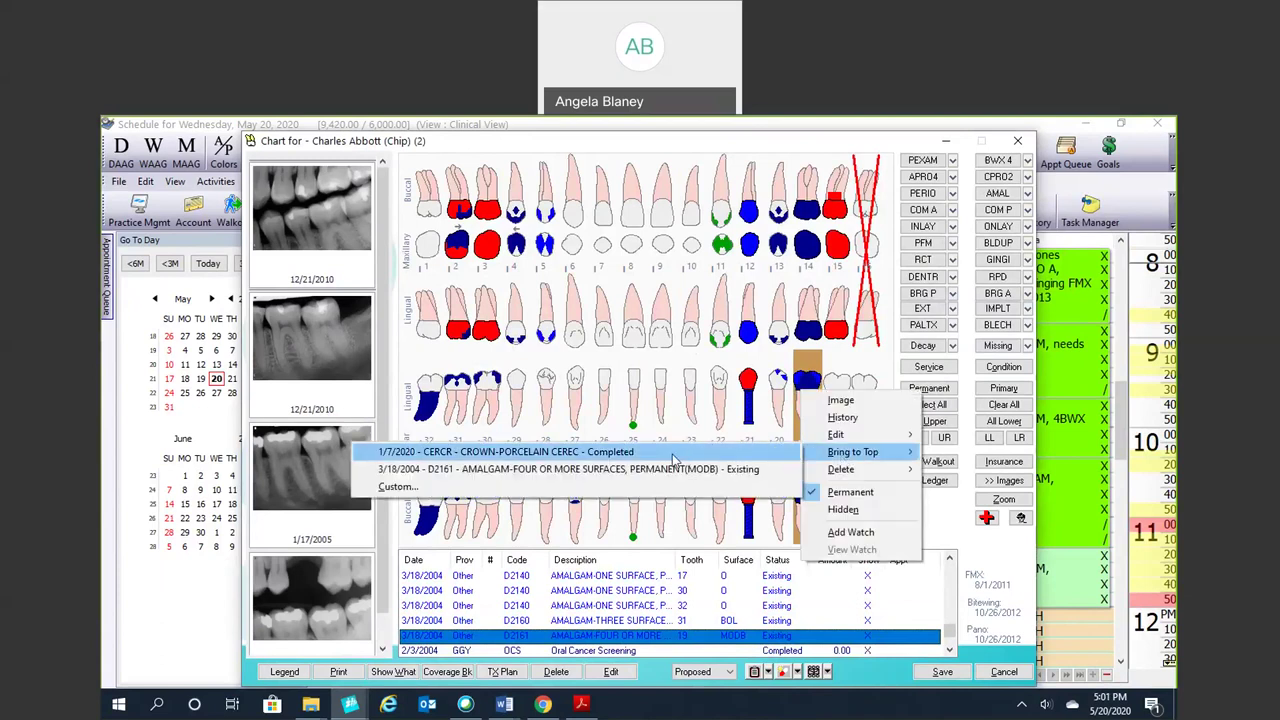
pyautogui.click(715, 449)
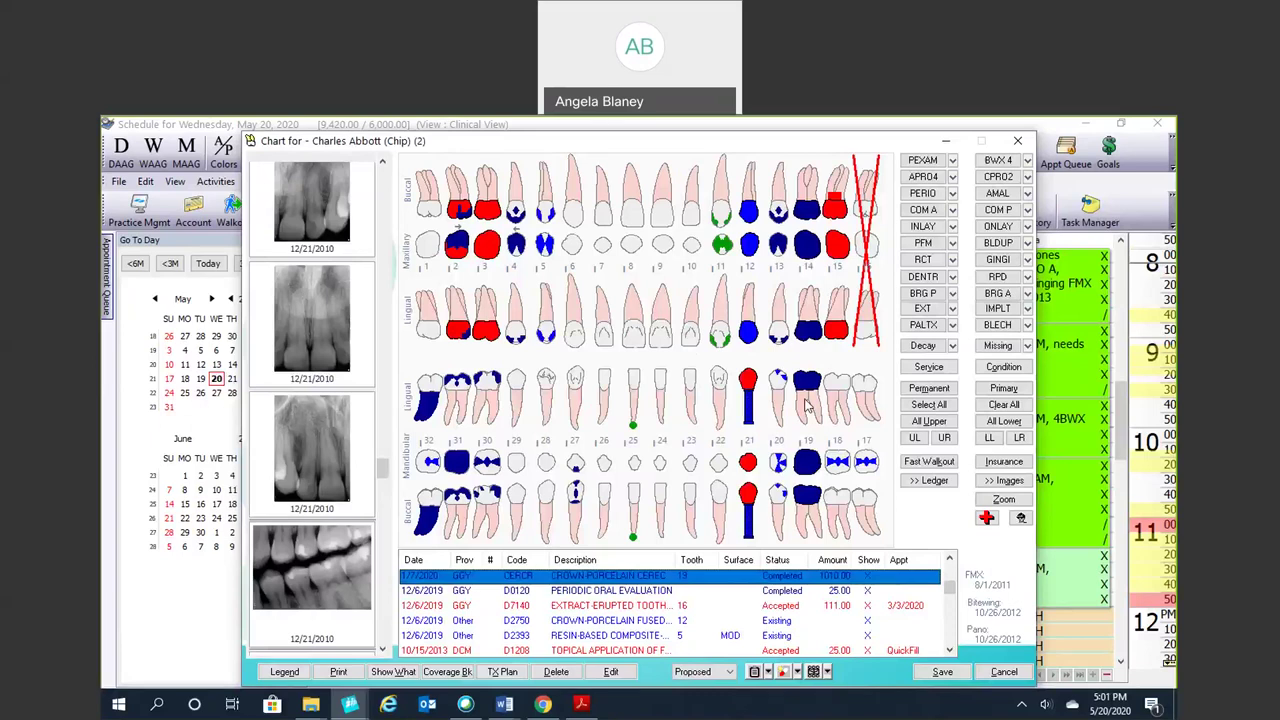
# Step: Dismiss tooth 19's menu and start an Add Watch on tooth 28
pyautogui.rightClick(808, 404)
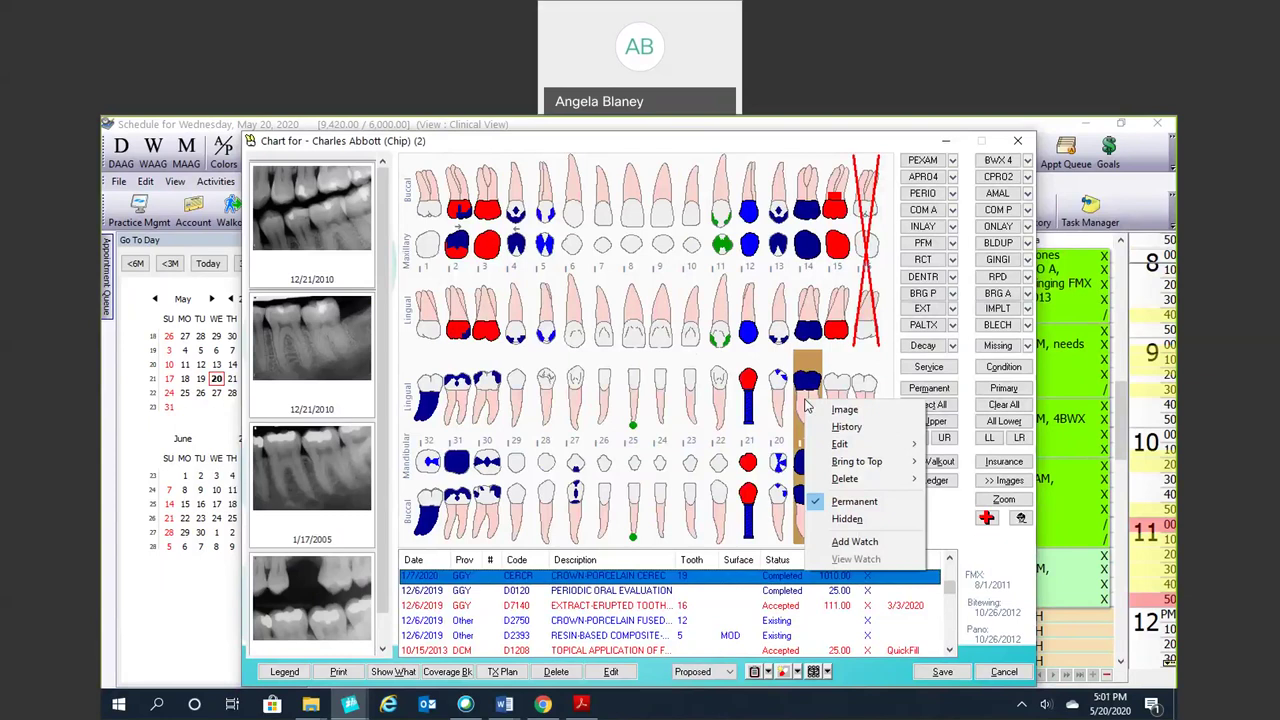
pyautogui.click(840, 543)
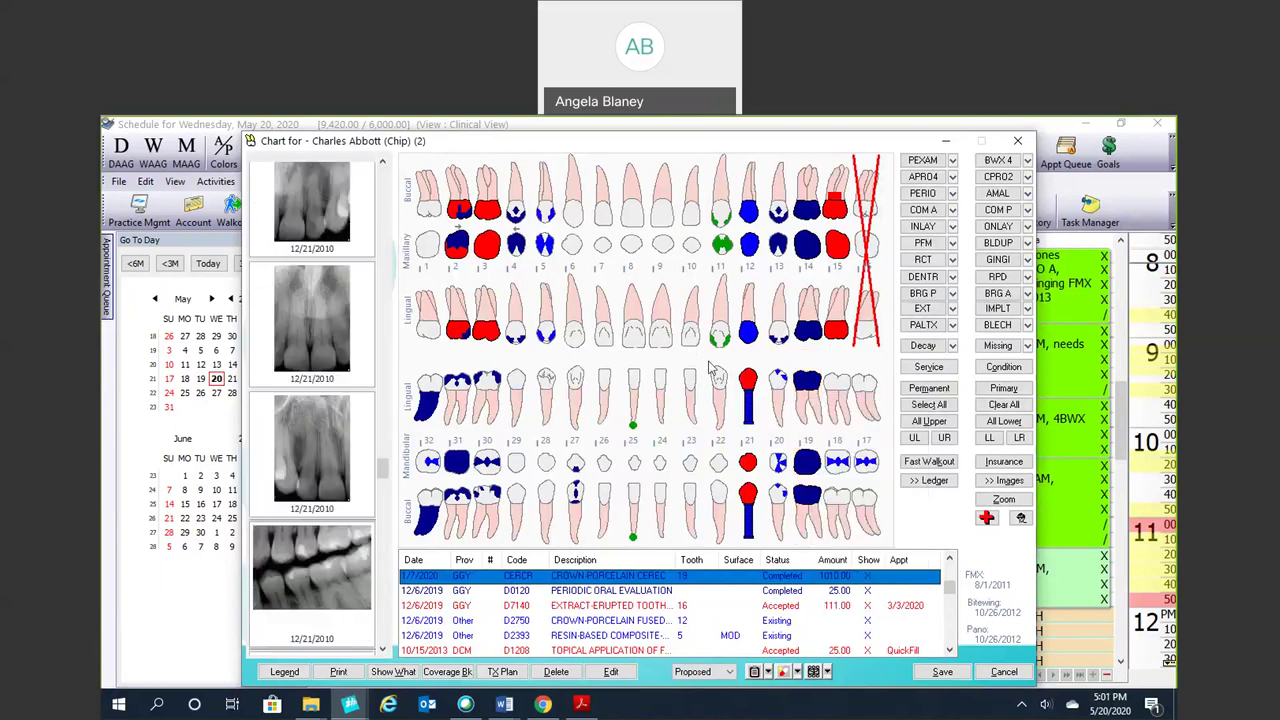
pyautogui.click(547, 463)
pyautogui.rightClick(547, 463)
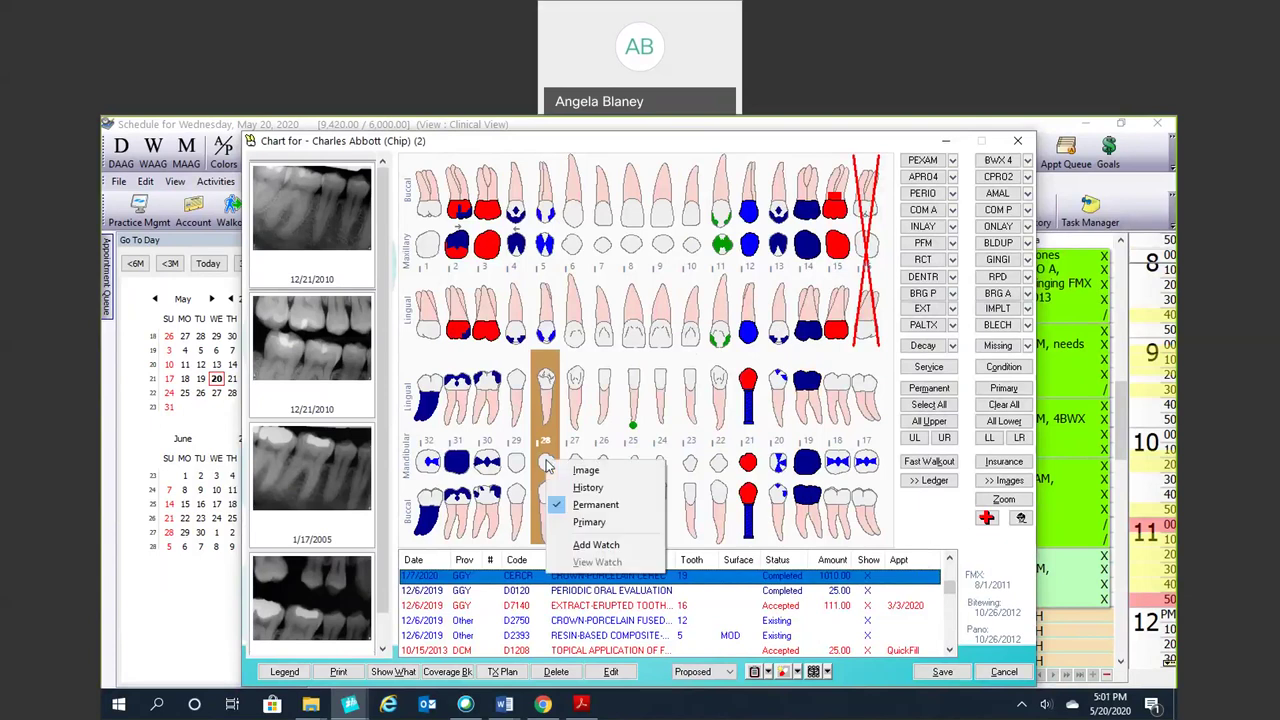
pyautogui.click(600, 543)
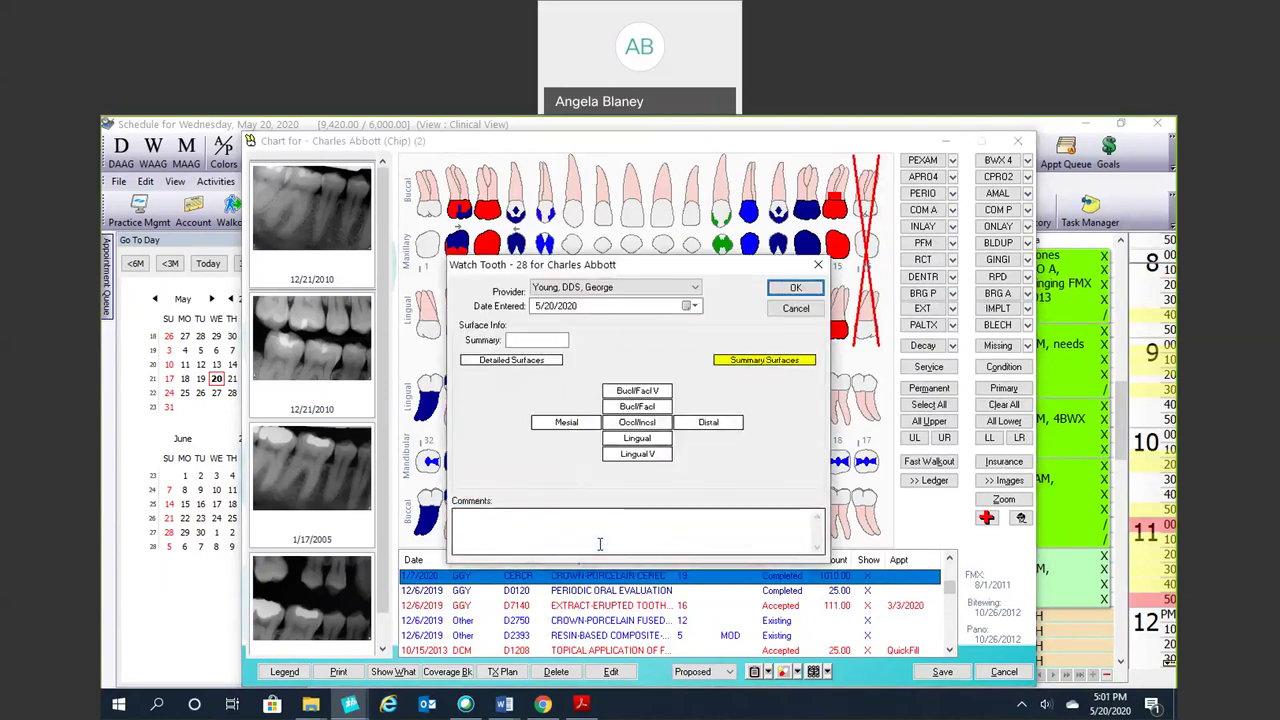
# Step: Set the watch to the Mesial surface with comment 'Check mesial on xray' and save it
pyautogui.click(582, 428)
pyautogui.click(637, 424)
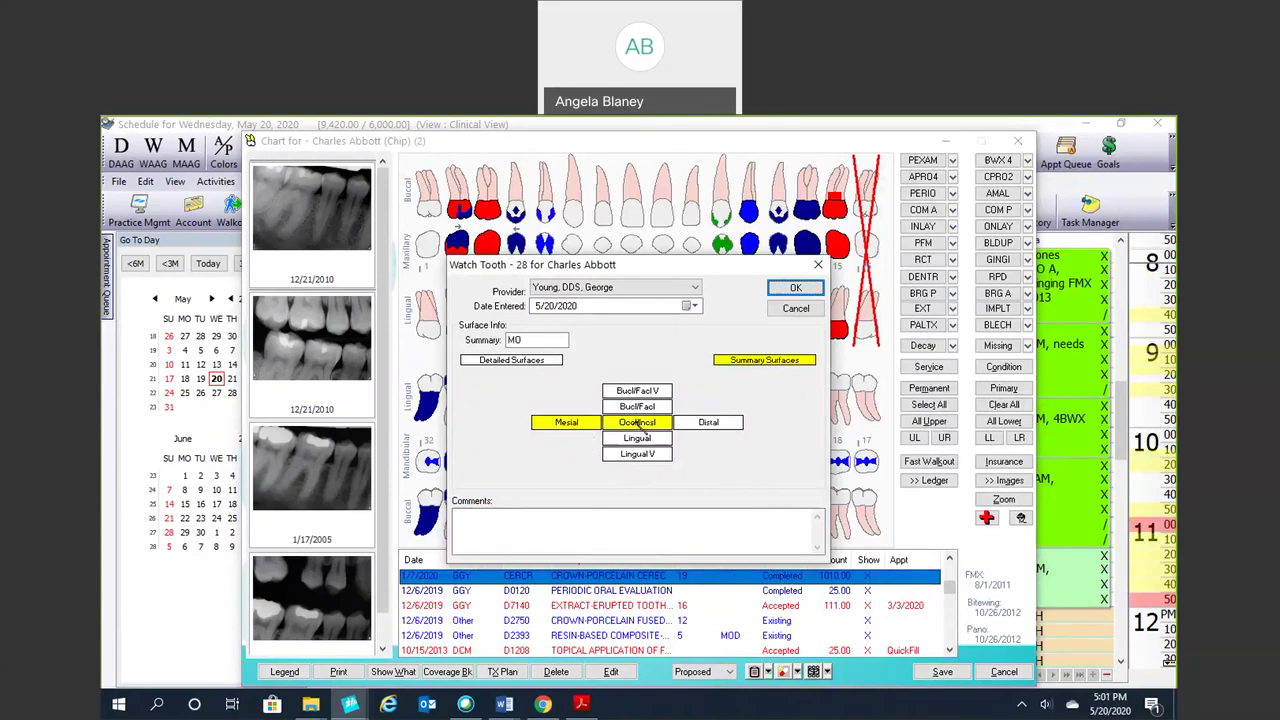
pyautogui.click(637, 424)
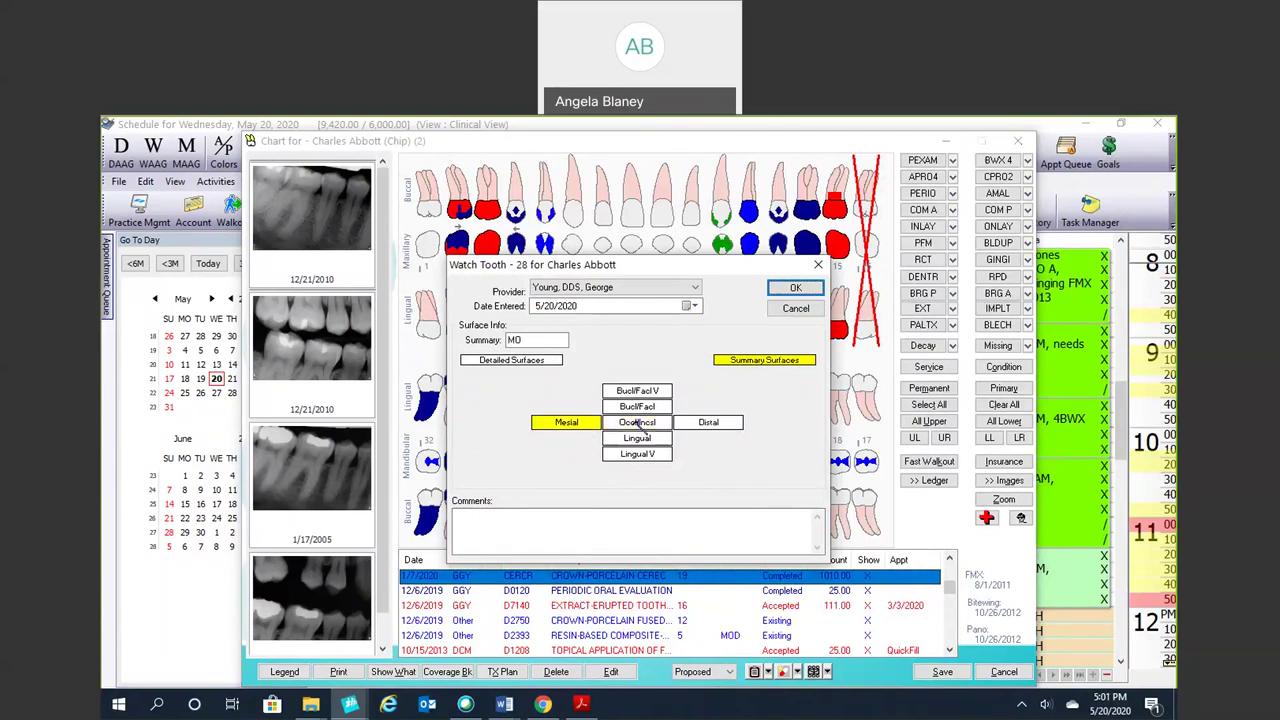
pyautogui.click(537, 525)
pyautogui.write('Check mes')
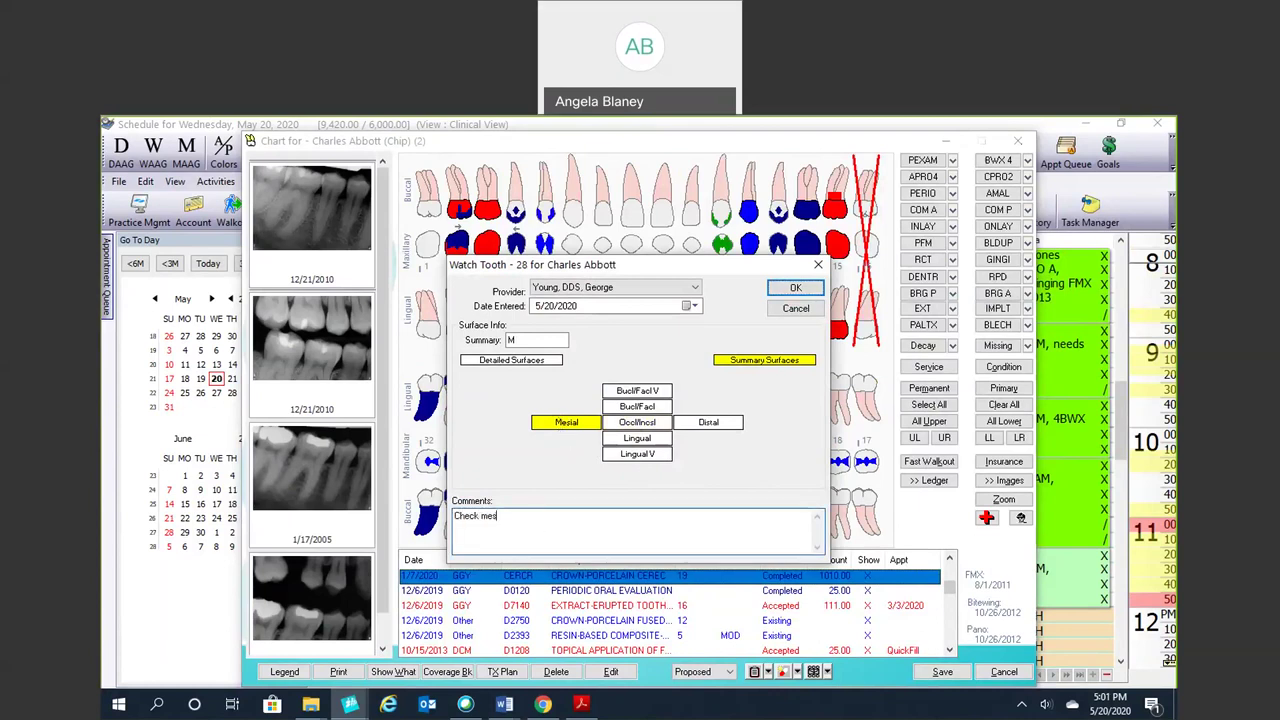
pyautogui.press('BackSpace')
pyautogui.write('d')
pyautogui.write('ial on xra')
pyautogui.write('y')
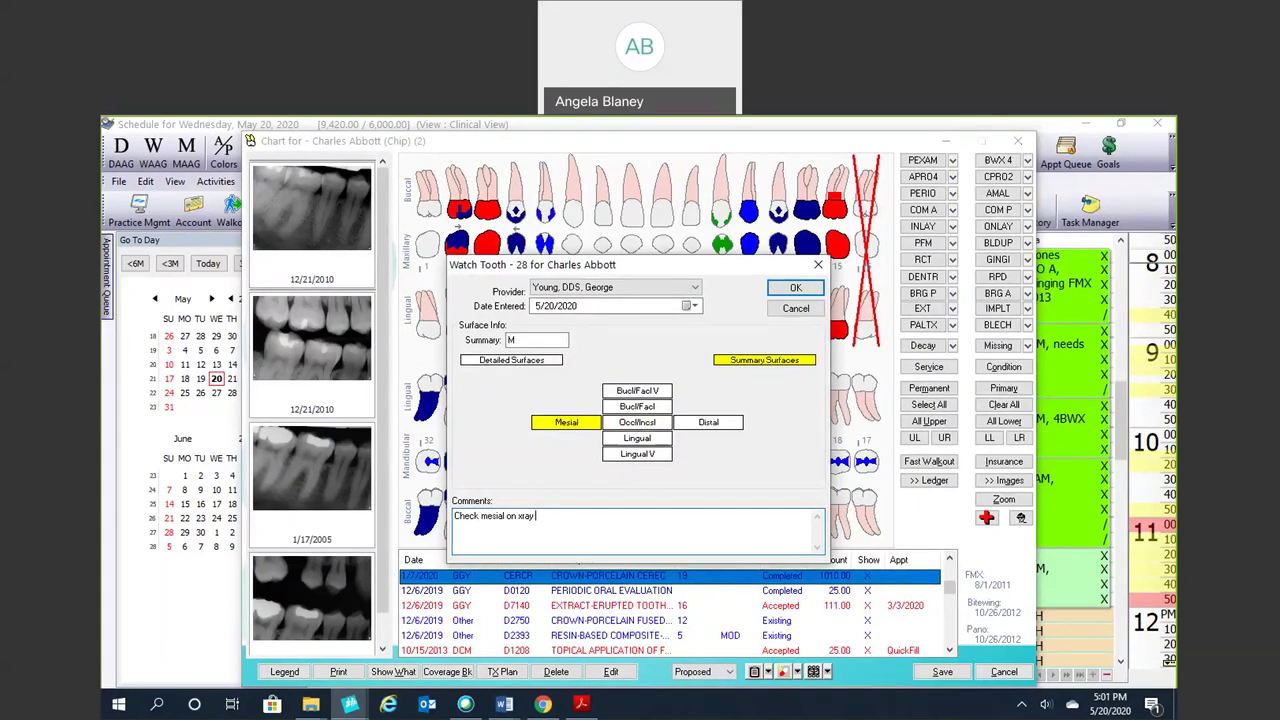
pyautogui.click(775, 292)
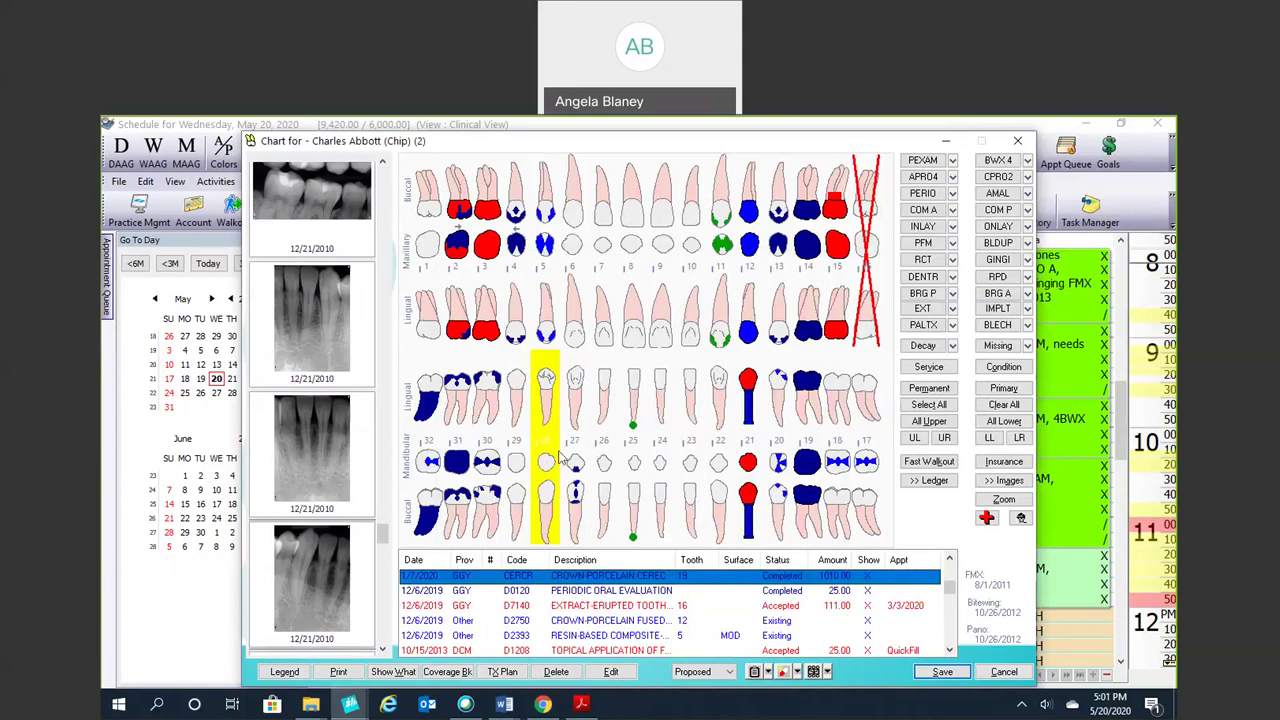
# Step: View tooth 28's watch note, close it, and remove the watch from tooth 28
pyautogui.rightClick(539, 442)
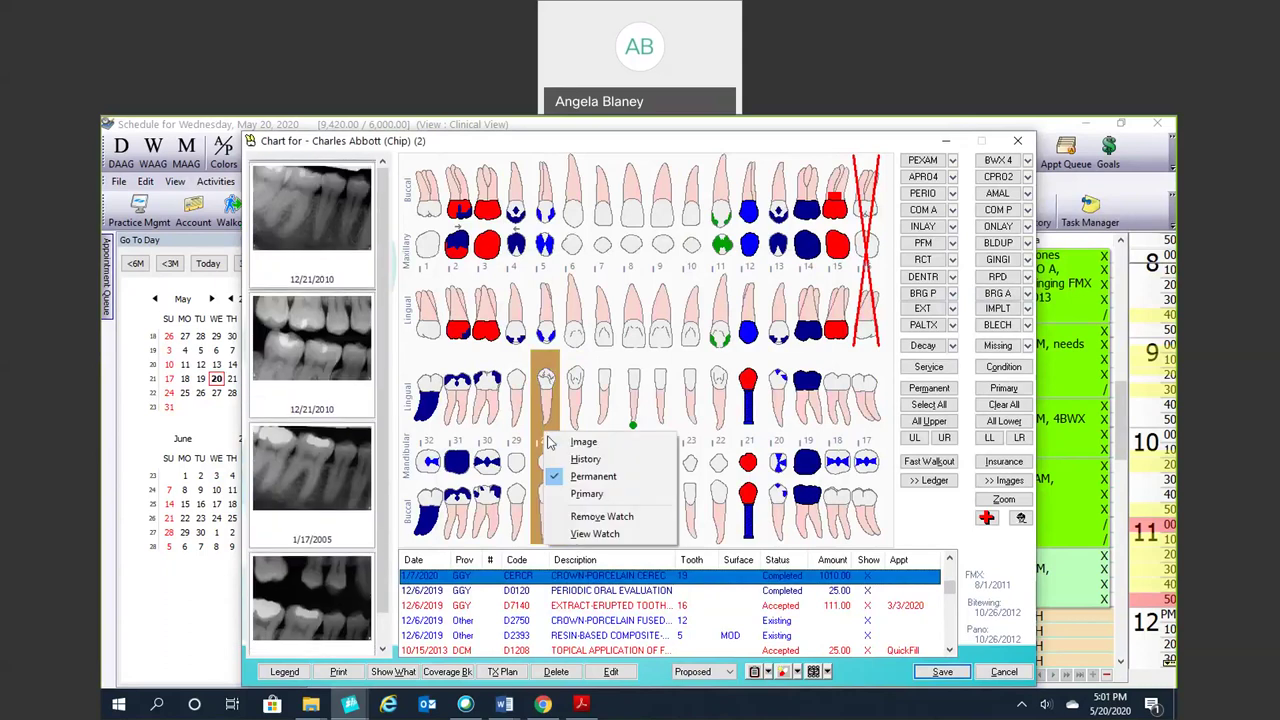
pyautogui.click(594, 533)
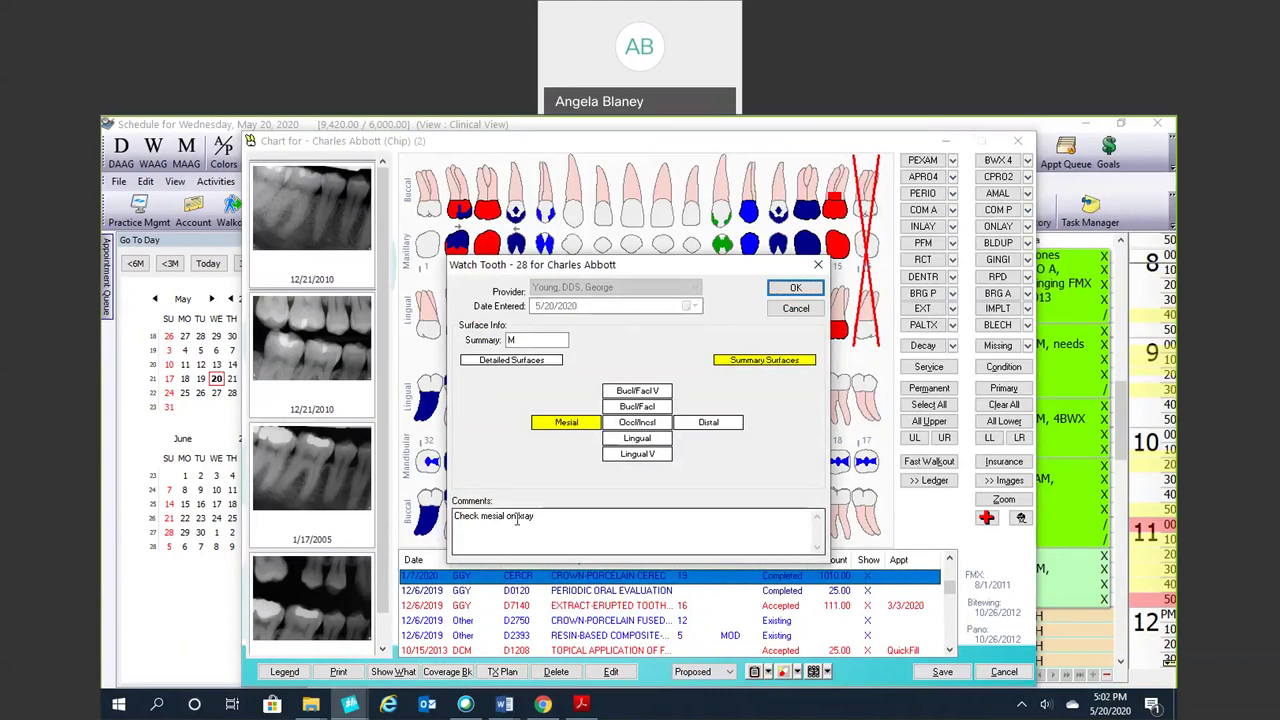
pyautogui.click(785, 293)
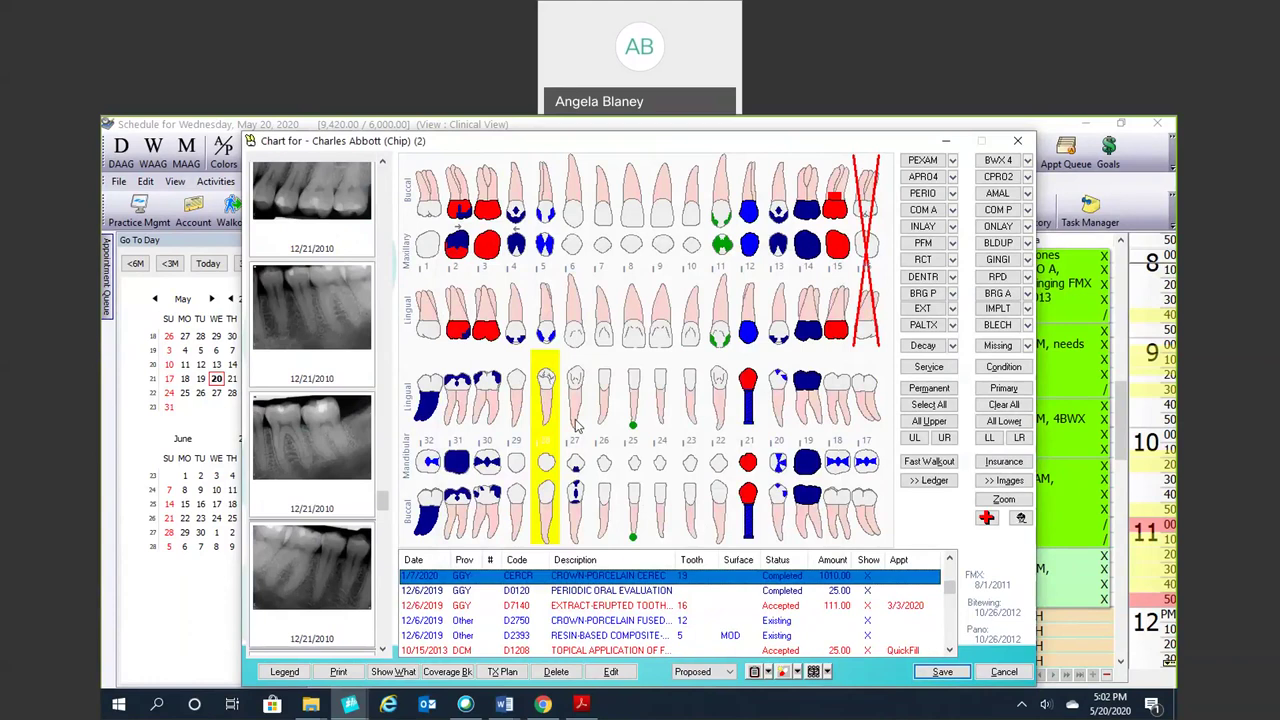
pyautogui.rightClick(558, 416)
pyautogui.click(590, 505)
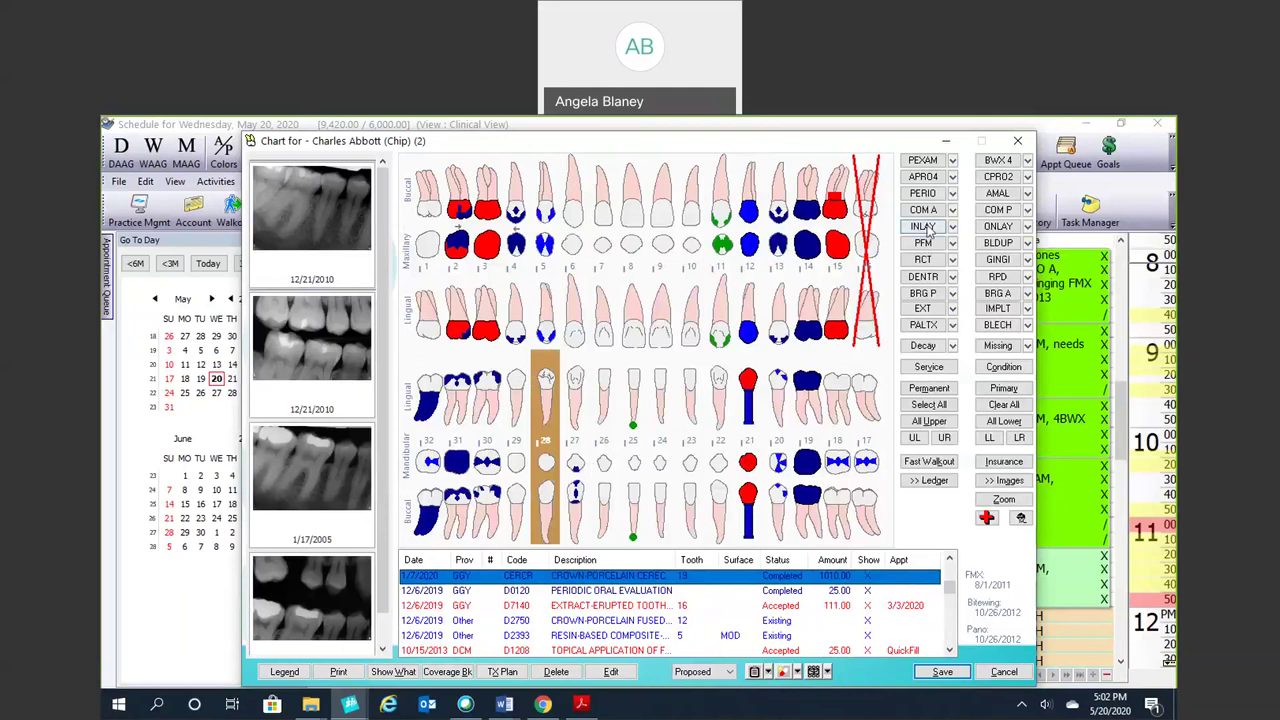
# Step: Propose a mesial-occlusal posterior composite (COM P) on tooth 28
pyautogui.click(998, 209)
pyautogui.click(580, 529)
pyautogui.click(605, 530)
pyautogui.click(831, 245)
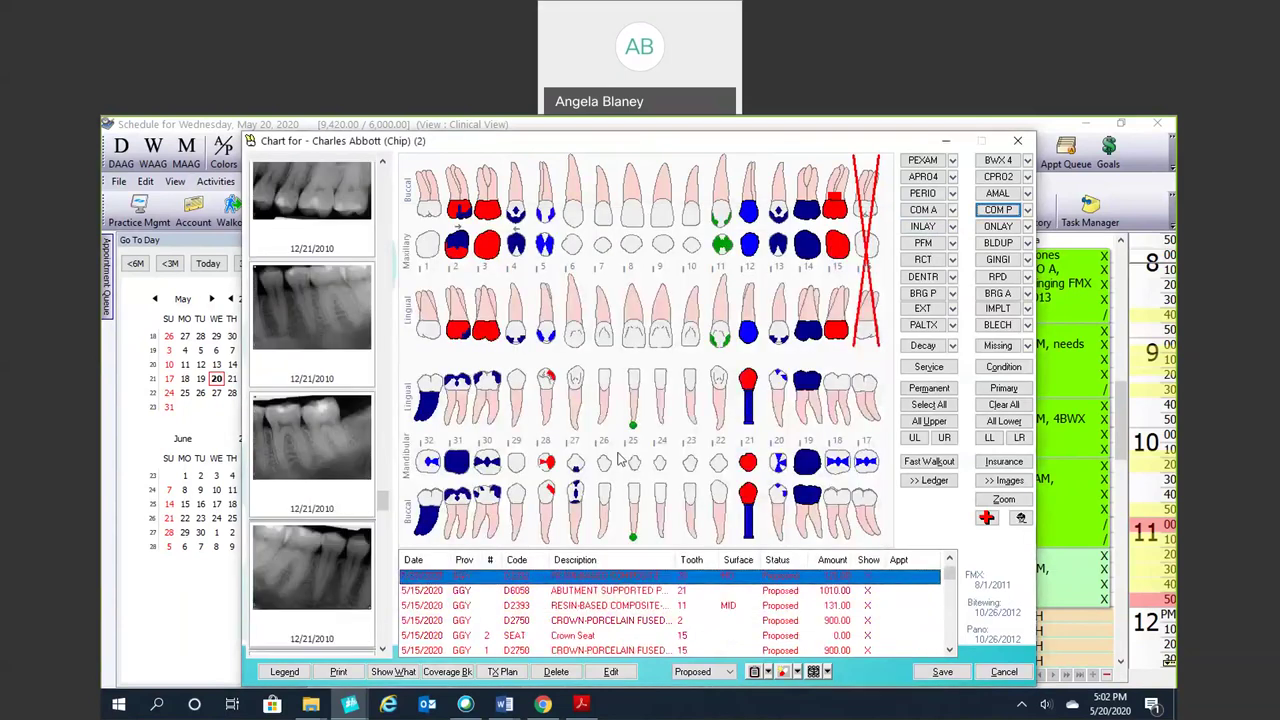
# Step: Change teeth 27 and 26 to primary teeth R and Q, then switch Q and R back to permanent
pyautogui.rightClick(549, 452)
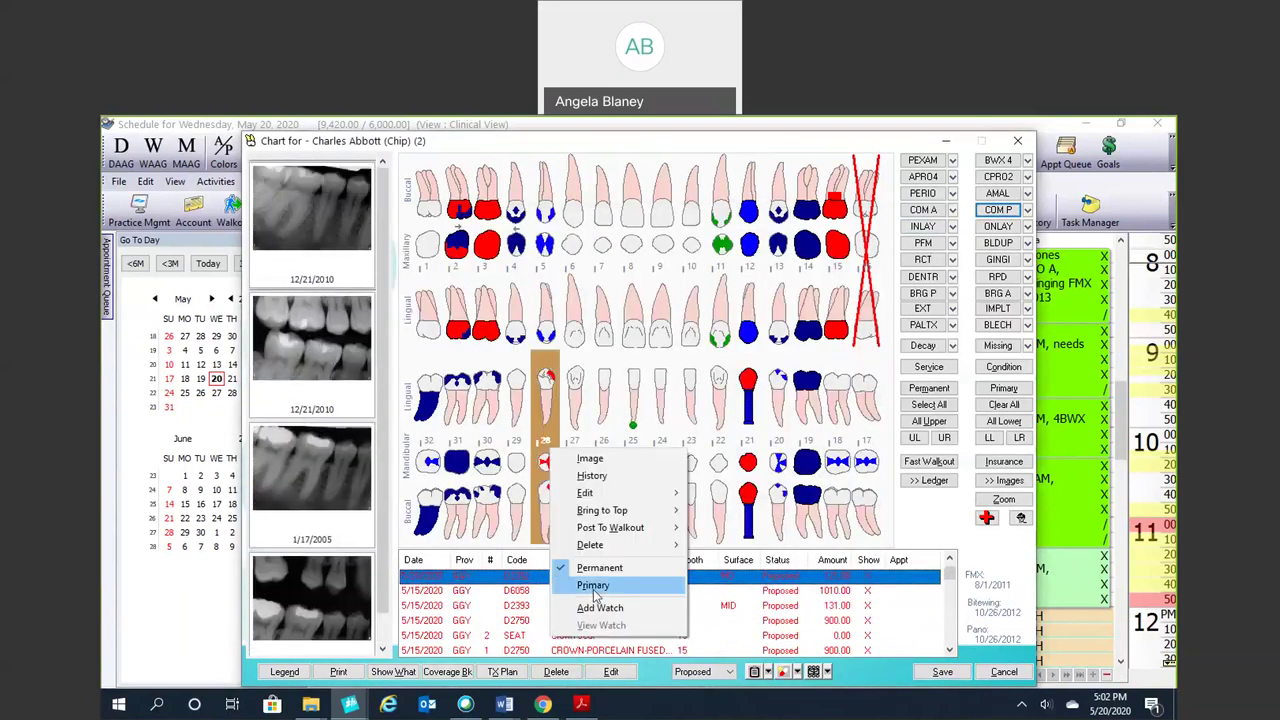
pyautogui.click(573, 403)
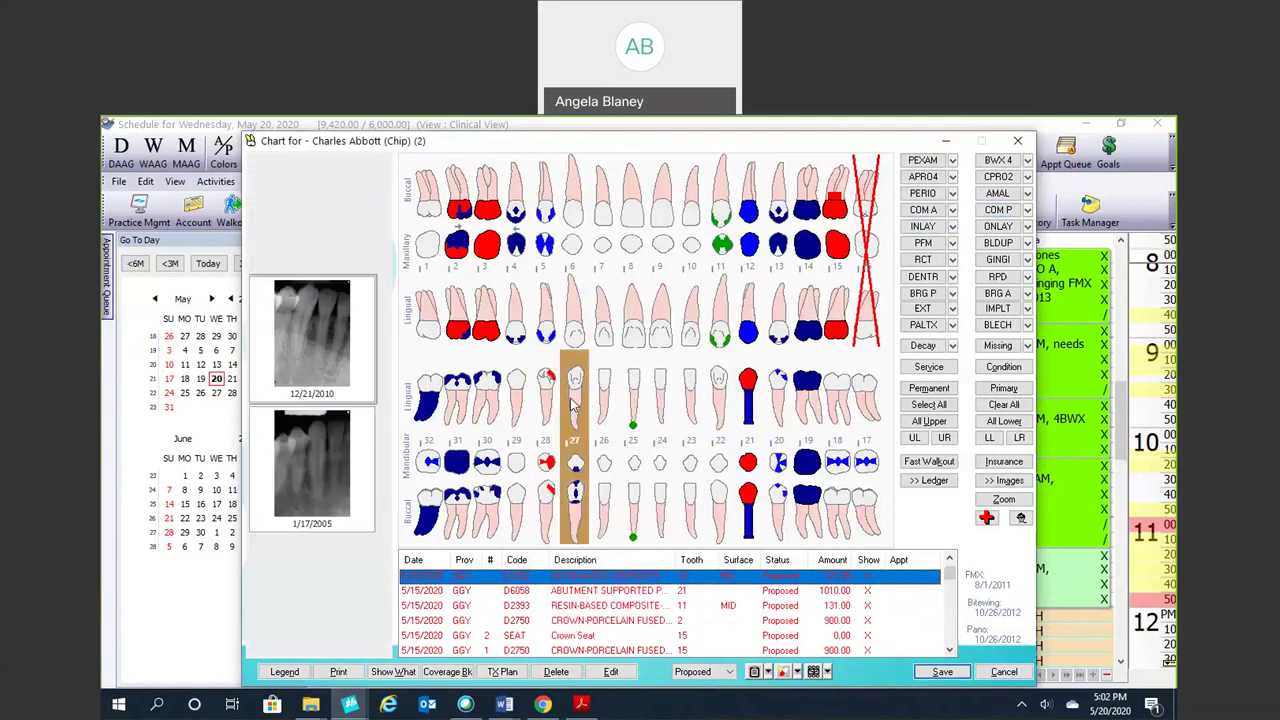
pyautogui.rightClick(573, 403)
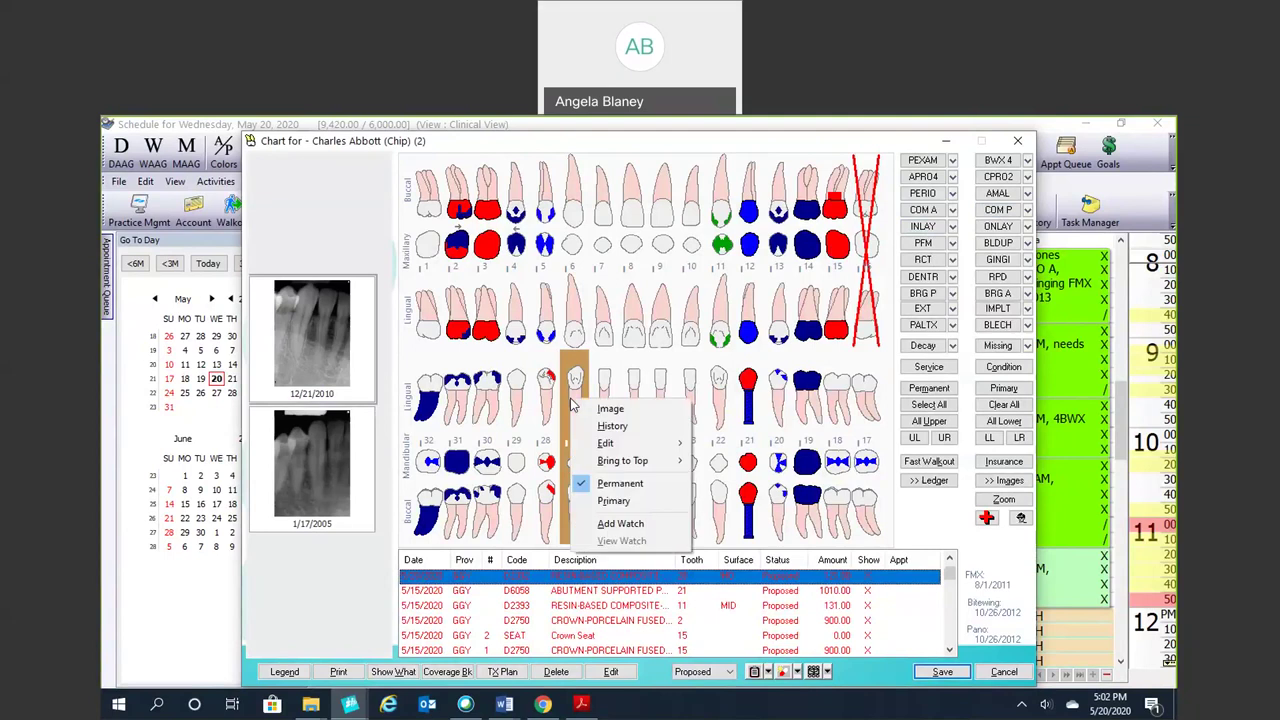
pyautogui.click(613, 500)
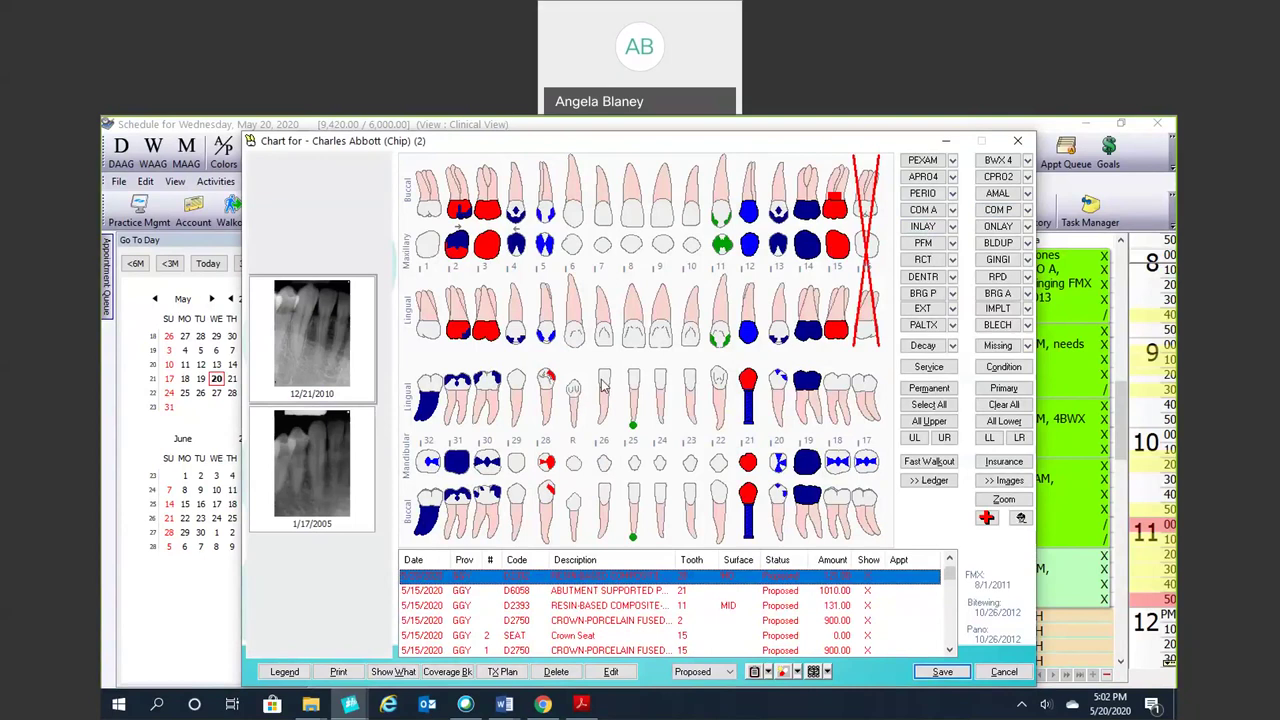
pyautogui.click(605, 386)
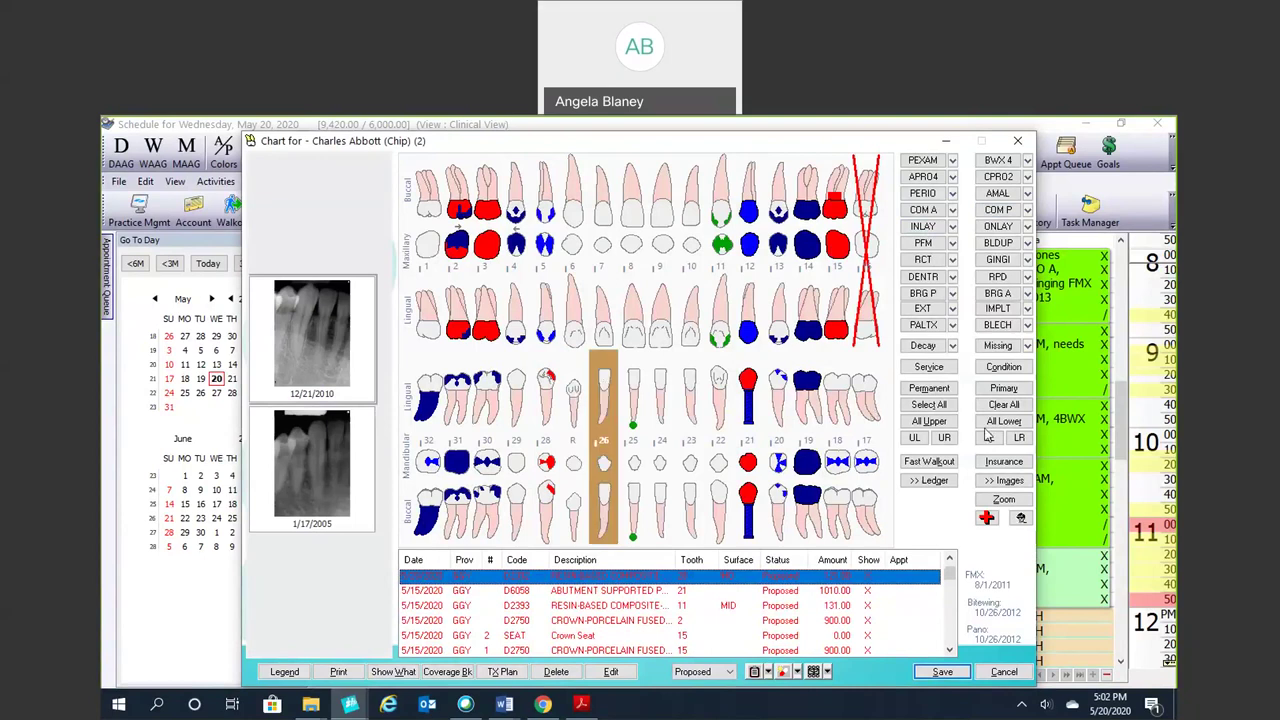
pyautogui.click(1003, 388)
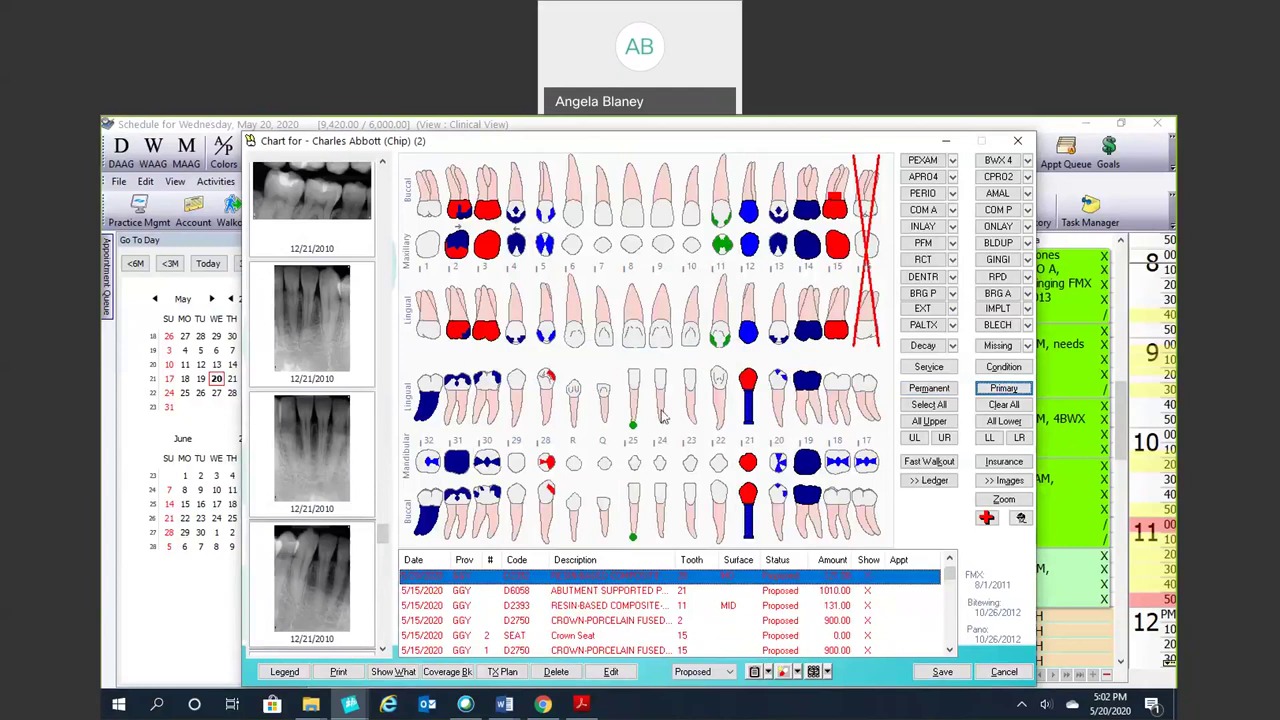
pyautogui.click(603, 400)
pyautogui.click(573, 400)
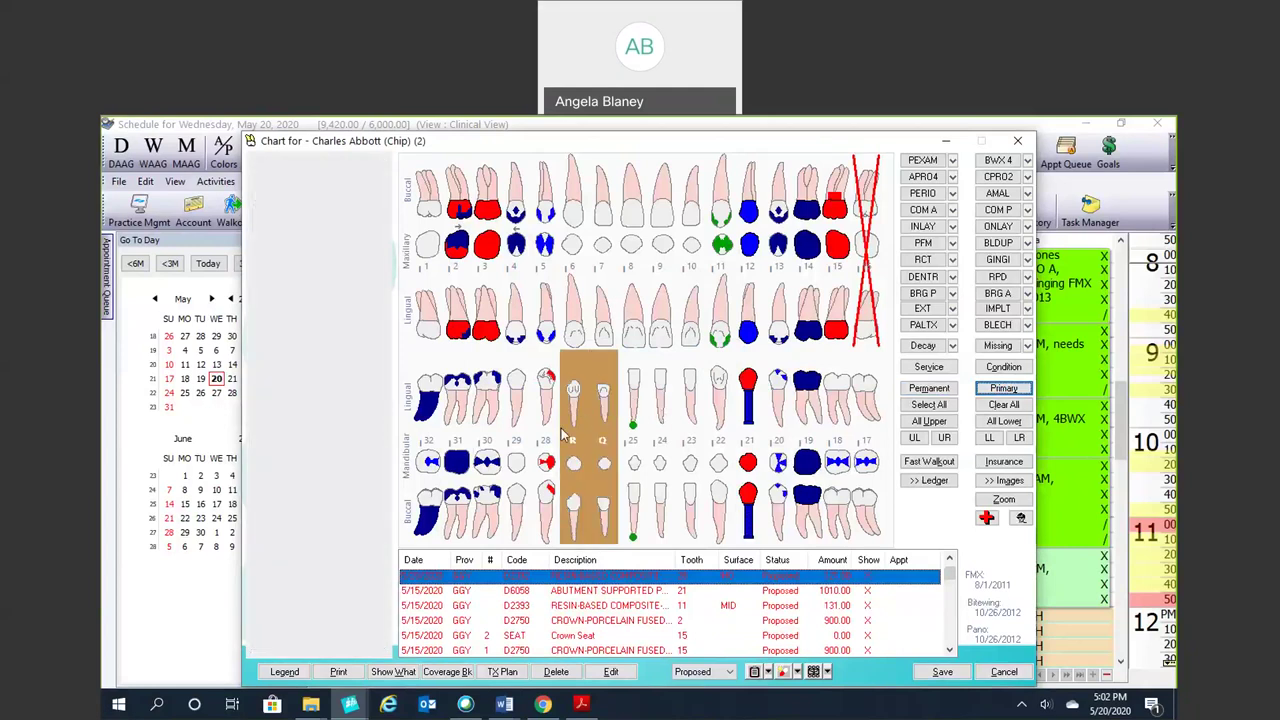
pyautogui.click(928, 388)
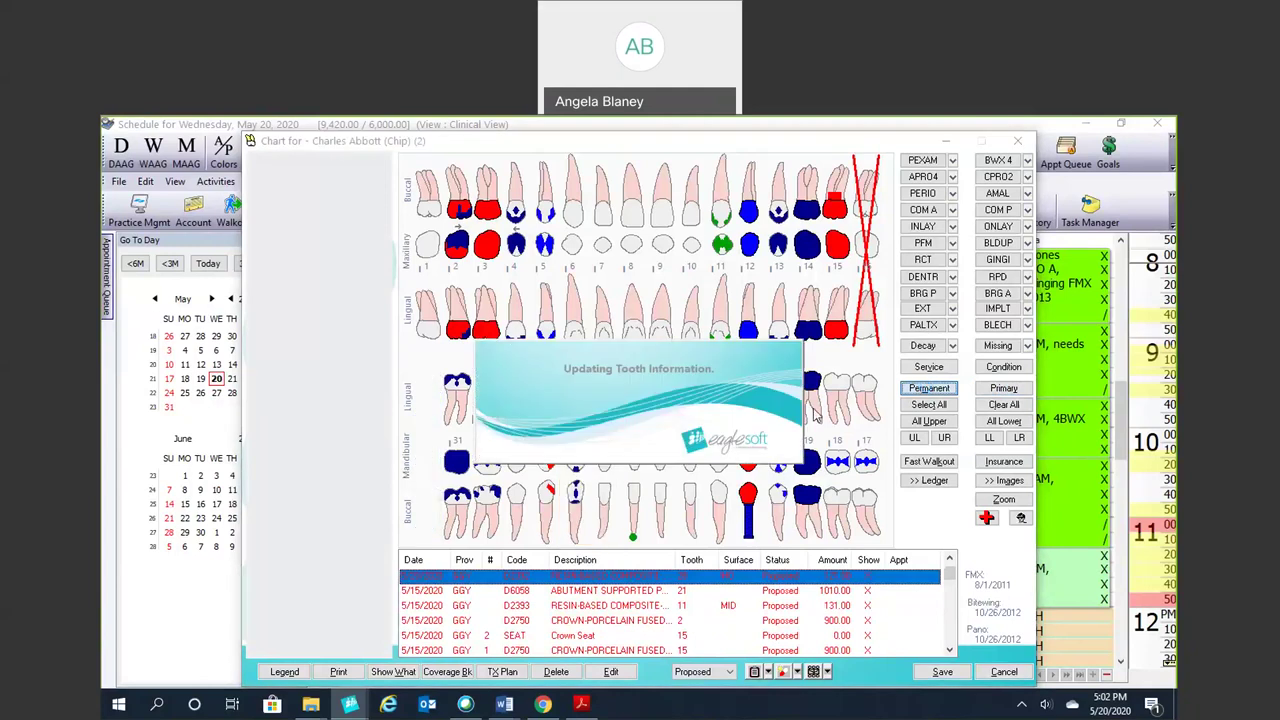